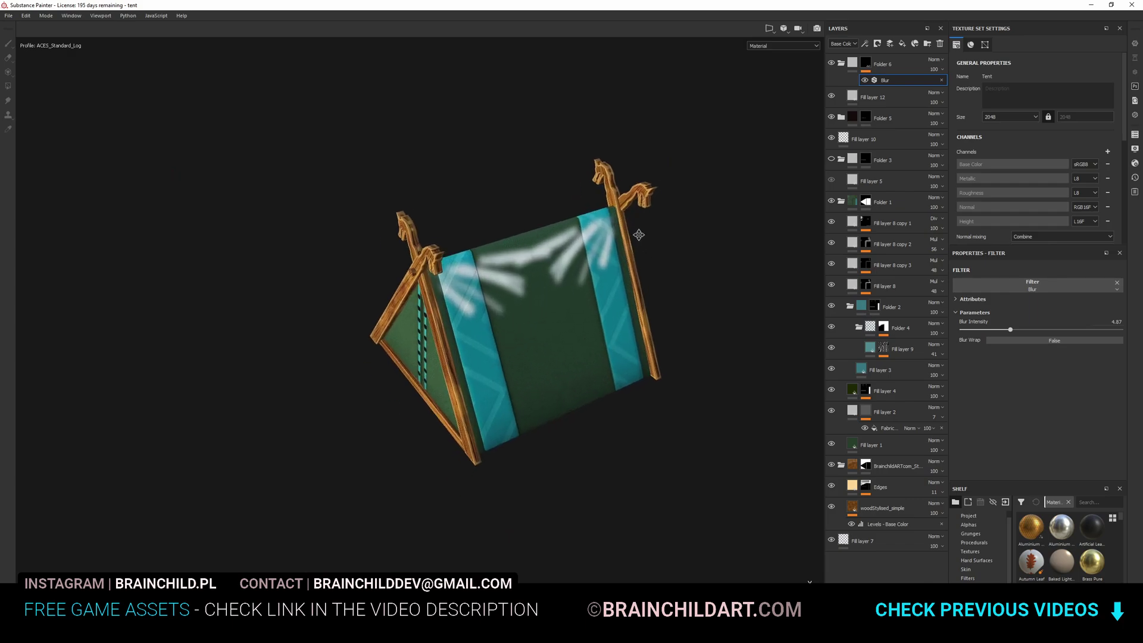
- Paint longer white fold streaks on Folder 6's mask, fanning out from the upper corners of the tent's side cloth
click(866, 62)
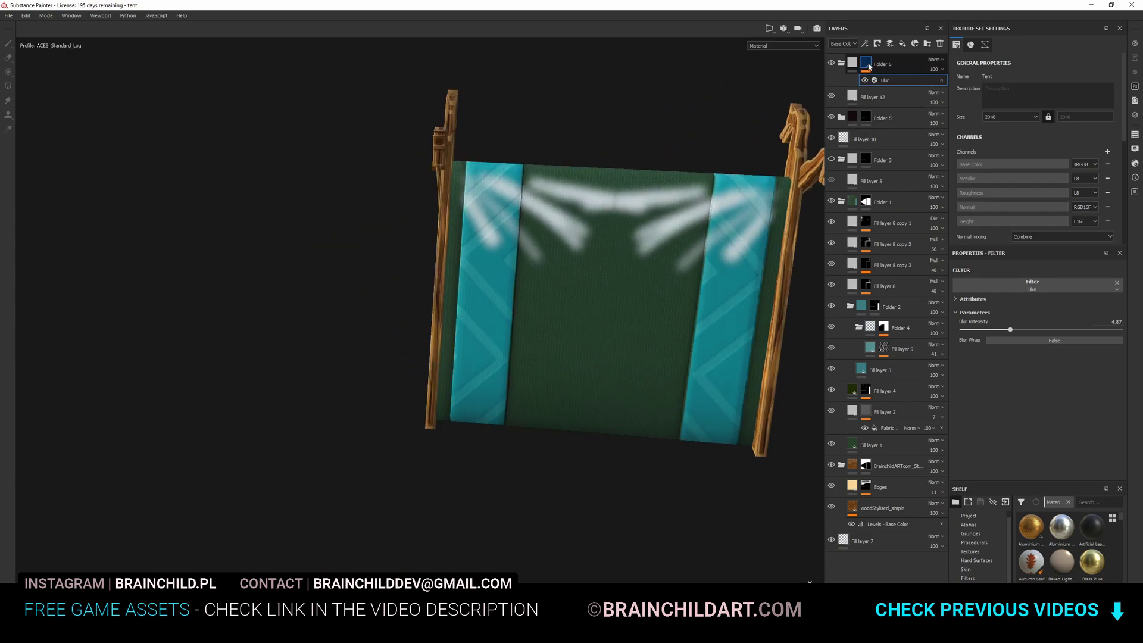
drag(525, 237, 538, 262)
key(ctrl+z)
key(ctrl+z)
ctrl+right_drag(525, 240, 513, 240)
drag(517, 232, 561, 285)
drag(478, 229, 512, 296)
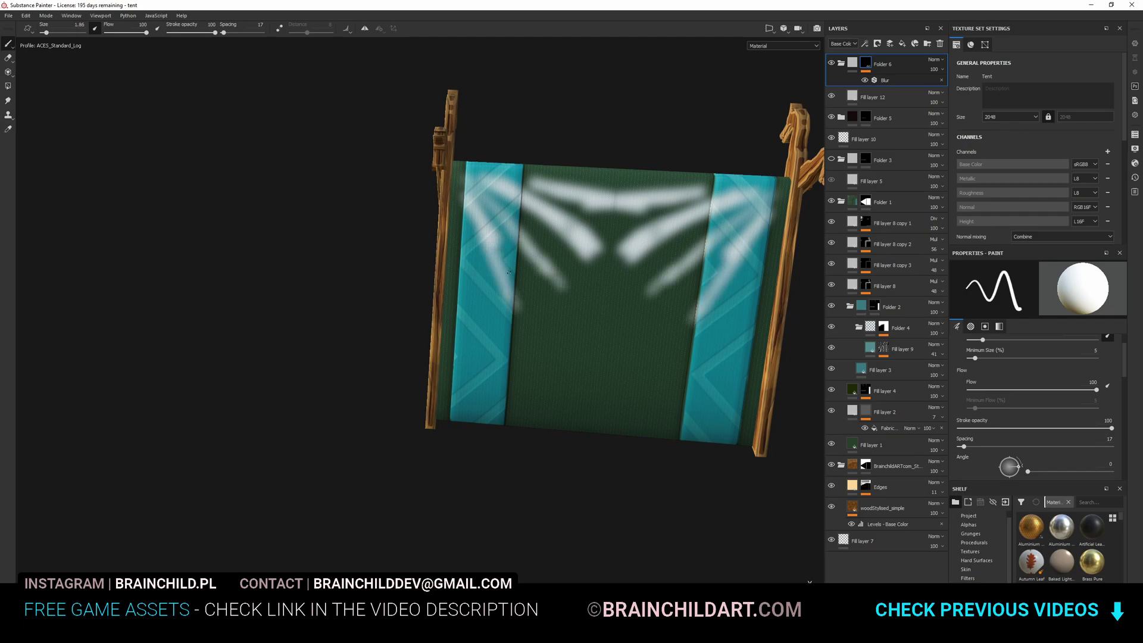
drag(501, 253, 517, 288)
- Paint small fold streaks along the lower edge of the side cloth on Folder 6's mask with a smaller brush
alt+drag(511, 321, 564, 358)
scroll(564, 357, up, 3)
alt+middle_drag(564, 358, 489, 272)
ctrl+right_drag(412, 409, 399, 409)
mouse_move(403, 399)
mouse_down()
mouse_move(433, 398)
mouse_move(395, 280)
mouse_up()
drag(508, 333, 613, 299)
scroll(529, 285, down, 5)
scroll(529, 286, up, 5)
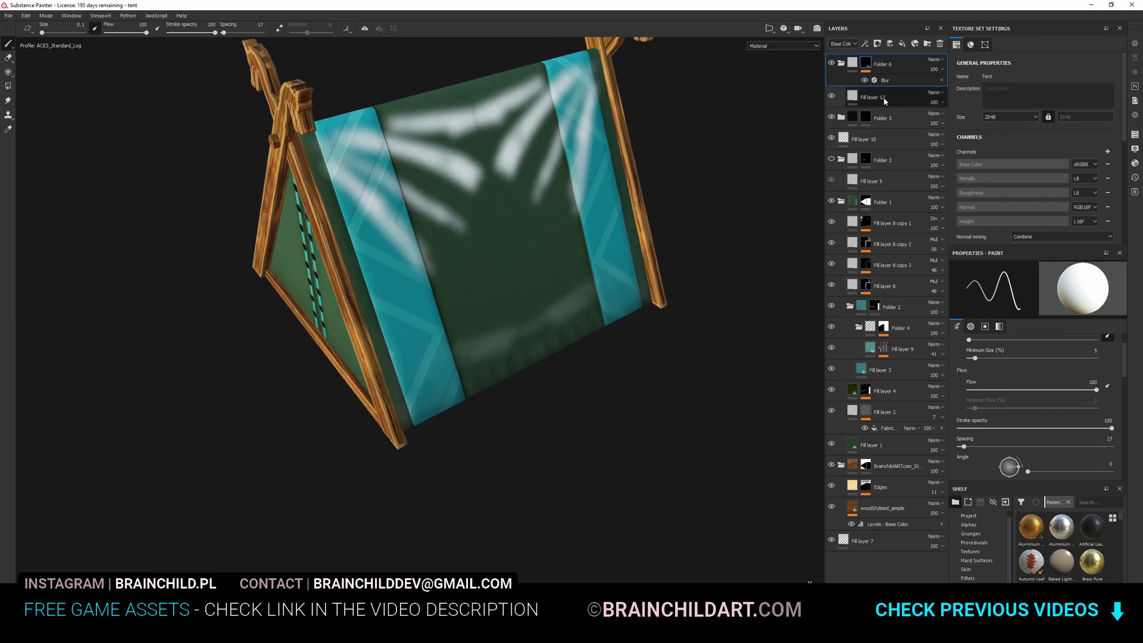
- Try a near-black base colour and different blending modes for Fill layer 12 and its folder
click(841, 98)
click(1034, 313)
click(1025, 390)
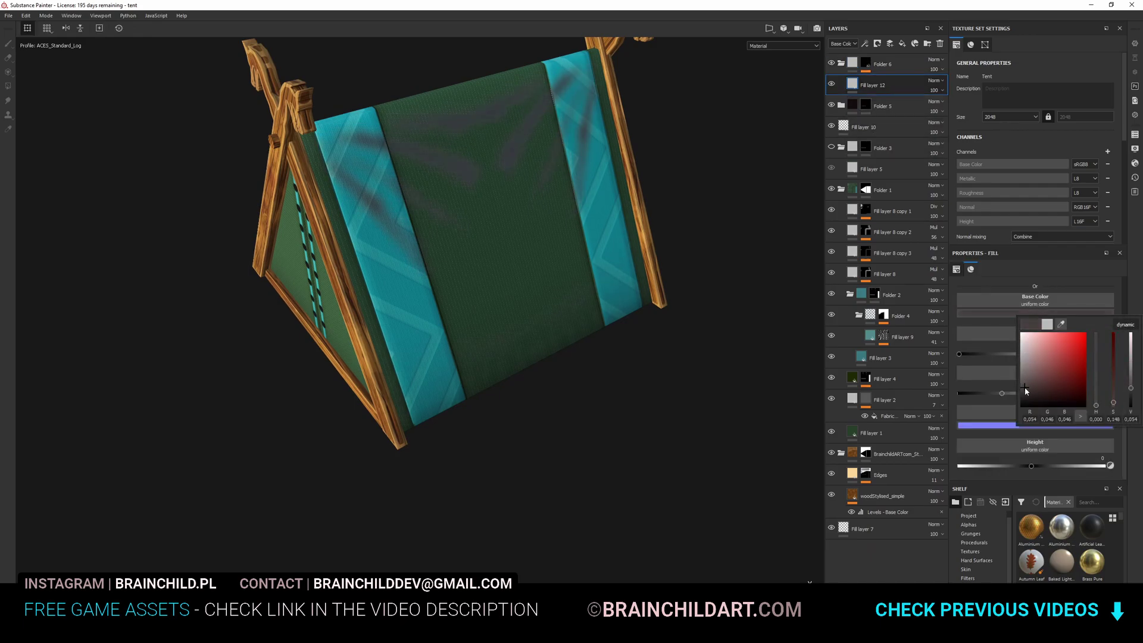
click(934, 84)
scroll(934, 84, down, 3)
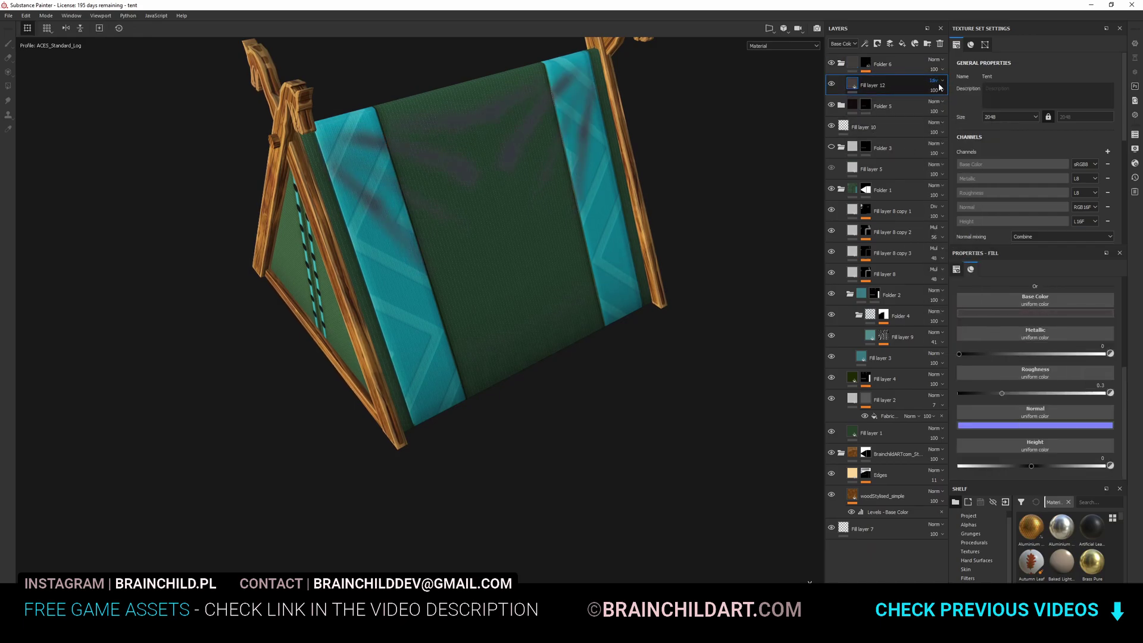
scroll(939, 90, down, 2)
scroll(936, 65, down, 1)
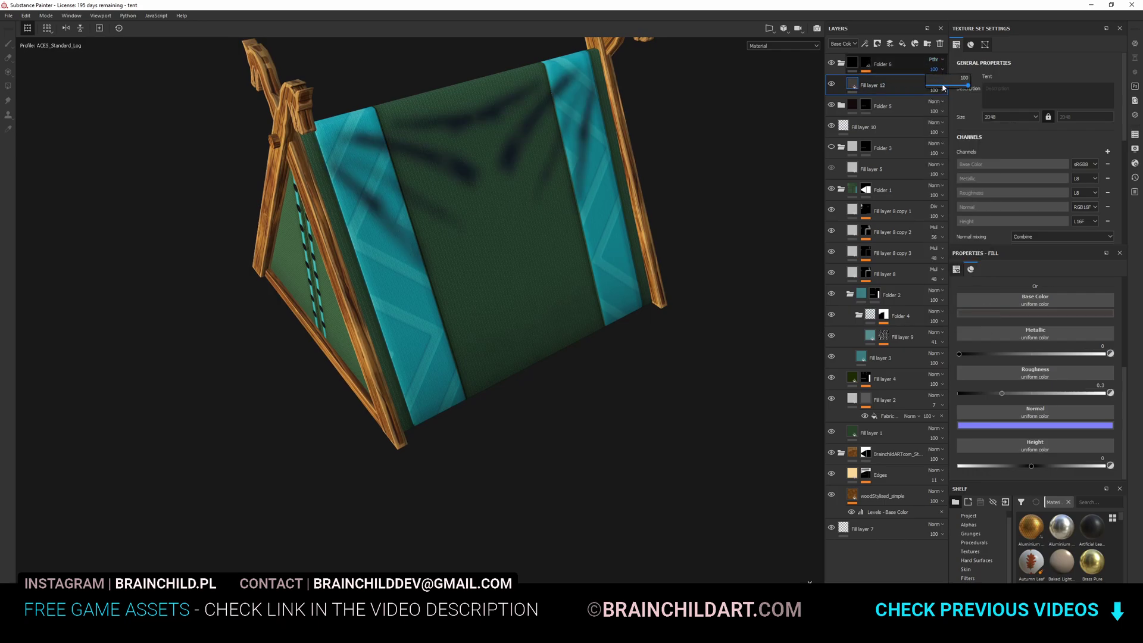
- Set Folder 6's opacity to 38 and its blending mode to Subtract
click(942, 86)
scroll(933, 60, down, 4)
scroll(933, 61, up, 2)
scroll(650, 163, down, 3)
alt+drag(651, 164, 640, 186)
scroll(641, 187, up, 3)
- Set Fill layer 12's base colour to a mid grey and its metallic value to 0.1420
click(991, 315)
drag(1021, 386, 992, 329)
click(980, 354)
click(977, 379)
click(997, 316)
click(1006, 363)
click(1076, 366)
drag(1040, 380, 996, 366)
- Set Fill layer 12's blending mode to Signed addition (AddSub)
click(934, 81)
click(933, 82)
scroll(920, 59, down, 3)
scroll(921, 59, down, 3)
alt+drag(643, 244, 621, 273)
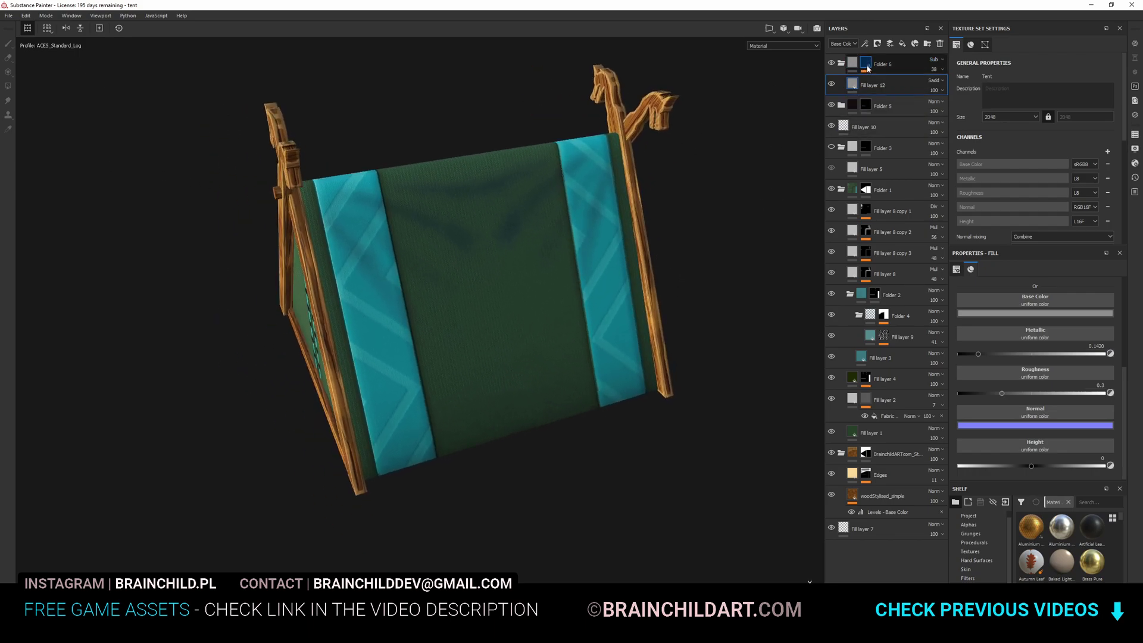
- Fade the folds on Folder 6's mask with a large black brush at hardness 0, flow 20 and stroke opacity 11
mouse_move(241, 195)
ctrl+right_down()
mouse_move(508, 248)
mouse_move(487, 263)
ctrl+right_up()
scroll(1019, 448, down, 5)
drag(1081, 474, 949, 474)
ctrl+right_drag(475, 222, 494, 230)
drag(203, 34, 113, 33)
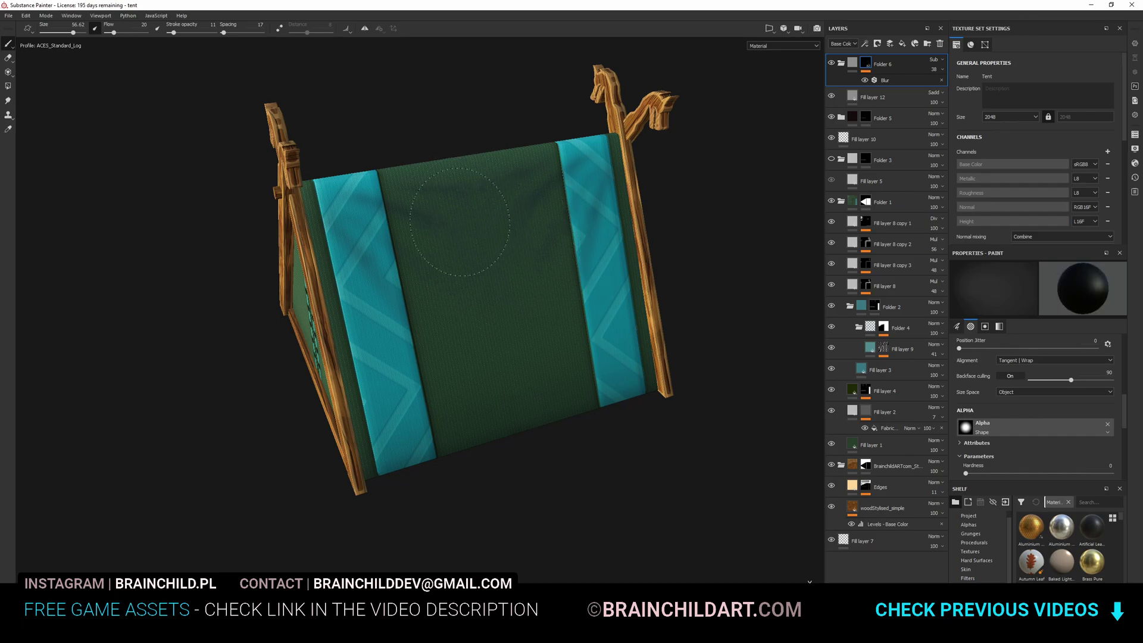
- Examine the faded folds on the tent's side cloth from several angles and distances
mouse_move(475, 260)
alt+mouse_down()
mouse_move(477, 302)
mouse_move(618, 265)
alt+mouse_up()
scroll(620, 264, down, 4)
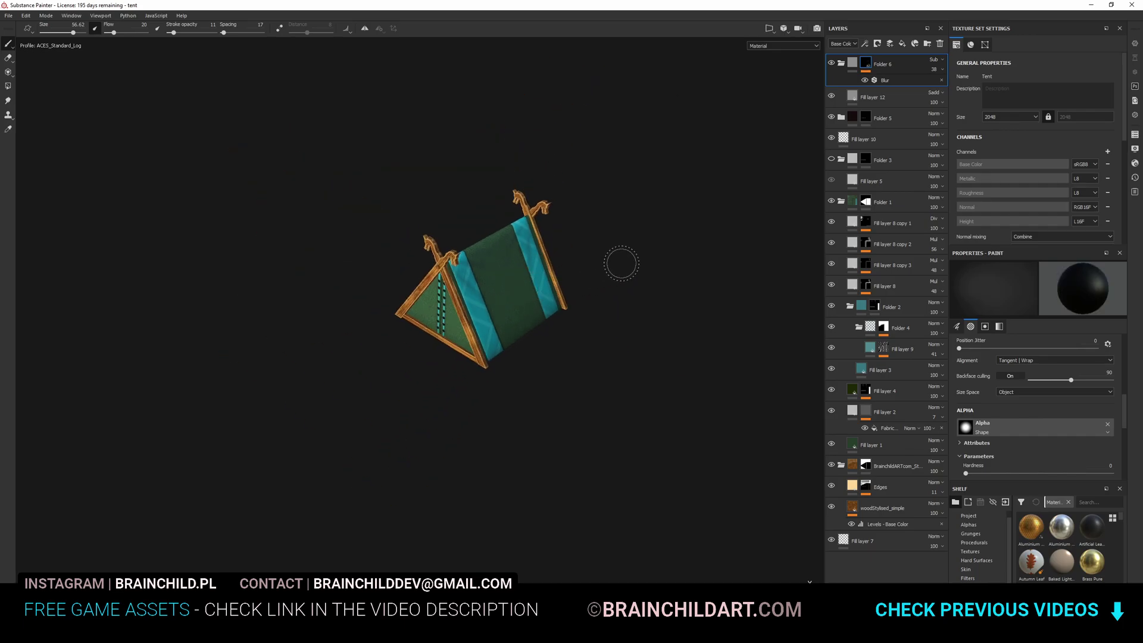
scroll(624, 266, up, 4)
alt+middle_drag(612, 276, 610, 230)
alt+drag(610, 230, 581, 281)
scroll(625, 283, down, 4)
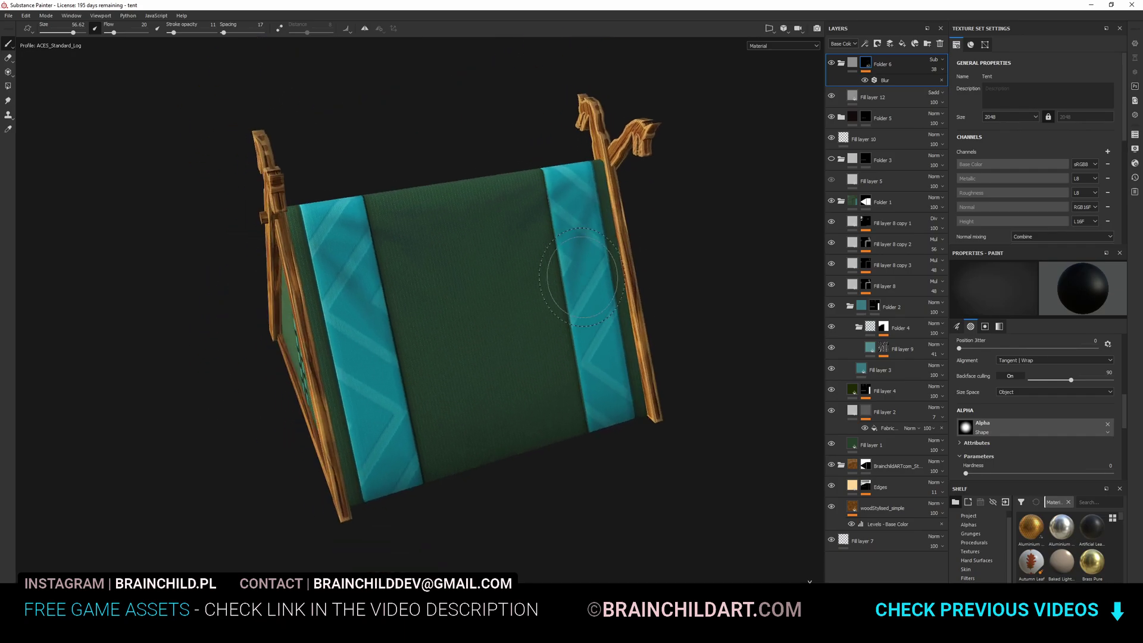
scroll(649, 270, up, 4)
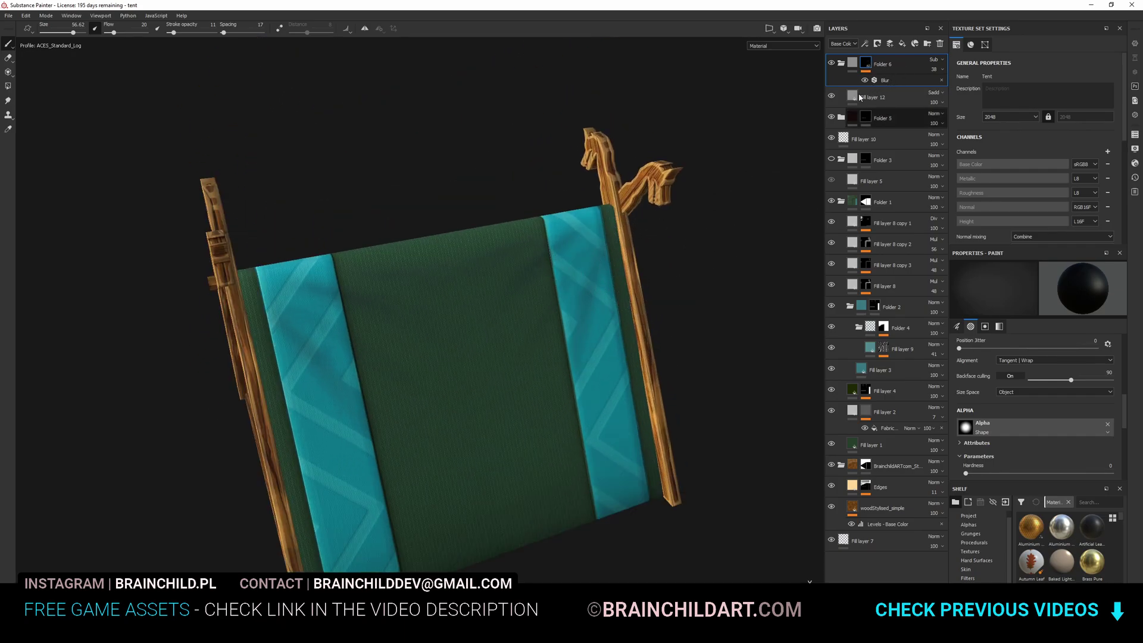
- Duplicate Folder 6 and replace the copy's mask with an empty black mask
key(ctrl+d)
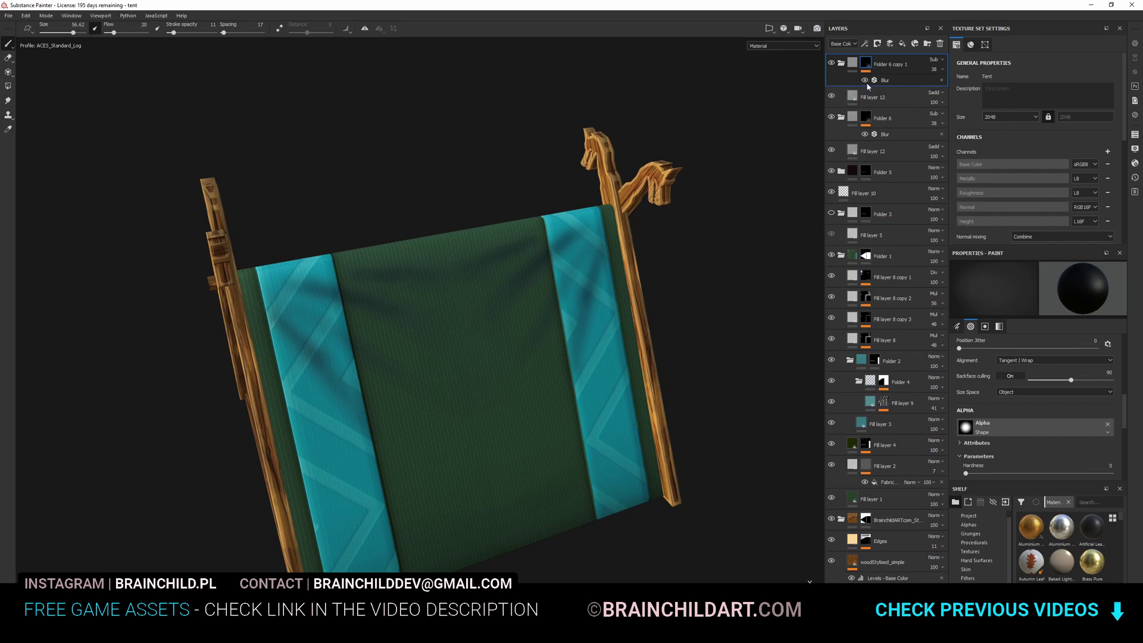
alt+drag(539, 230, 571, 214)
right_click(869, 61)
click(893, 82)
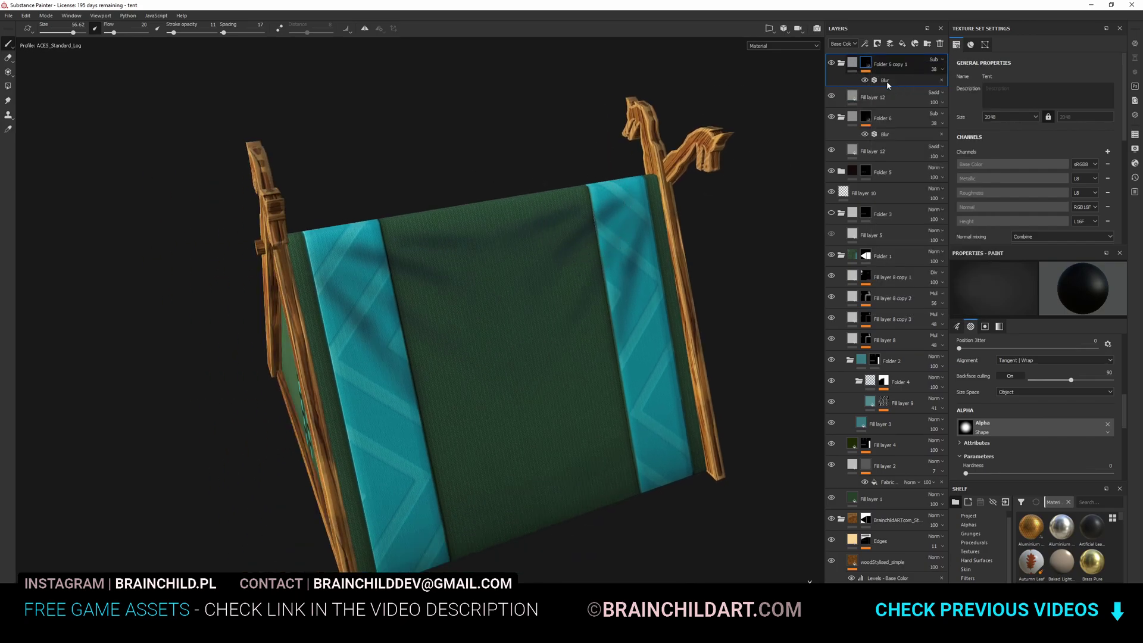
- Set the copied folder's blending mode to Normal and paint light creases on its mask with a white brush of size 5.4
ctrl+right_drag(574, 248, 165, 149)
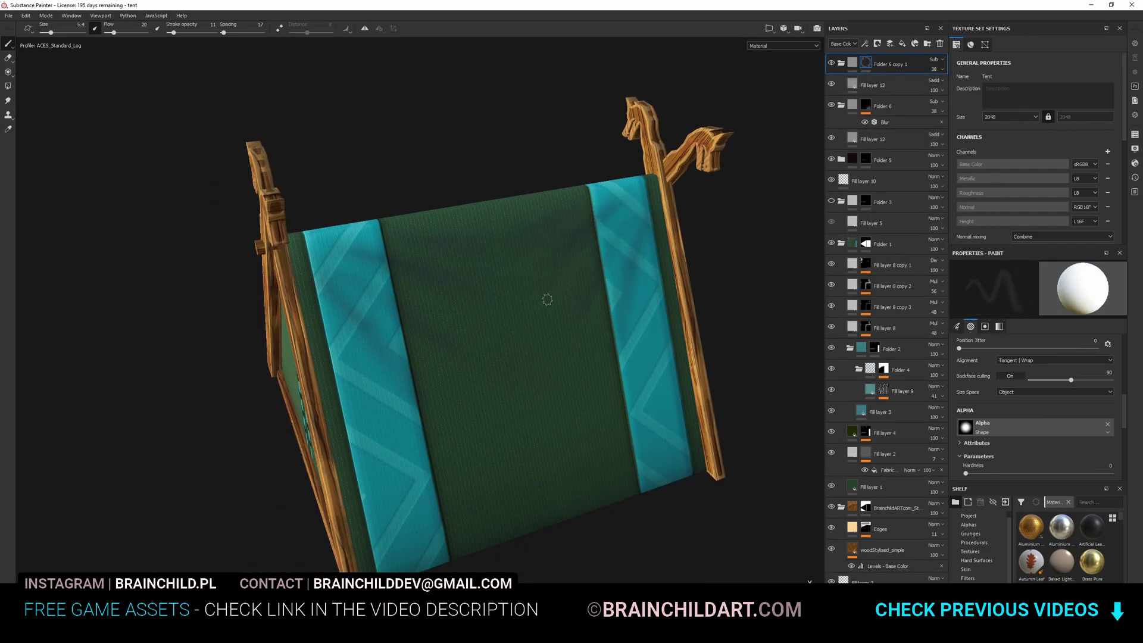
key(x)
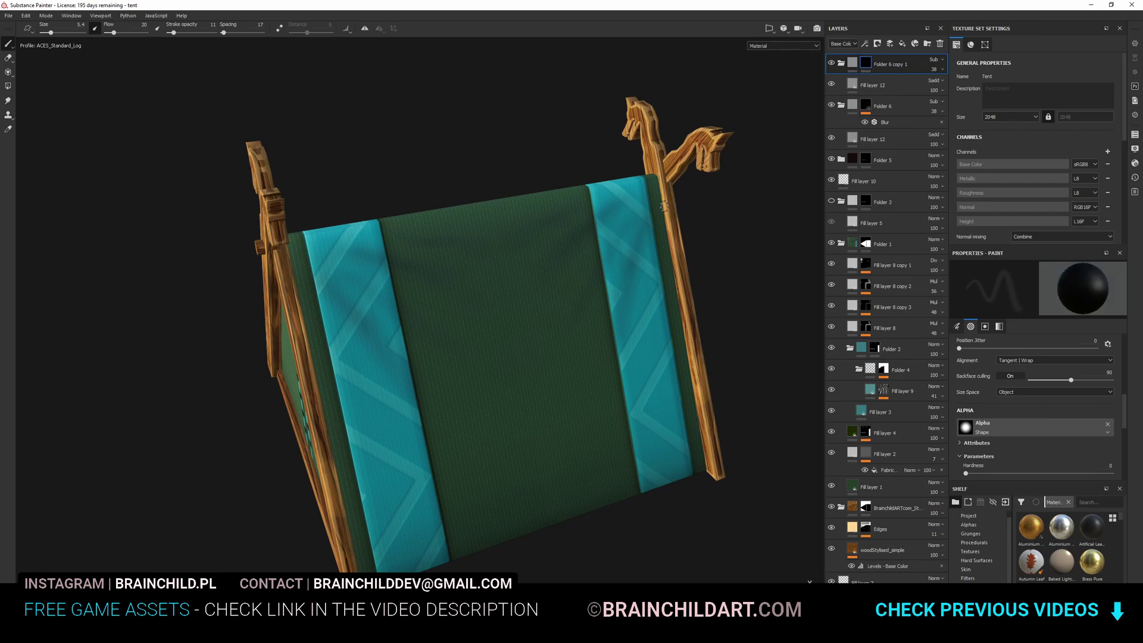
key(x)
click(853, 86)
click(853, 63)
click(937, 60)
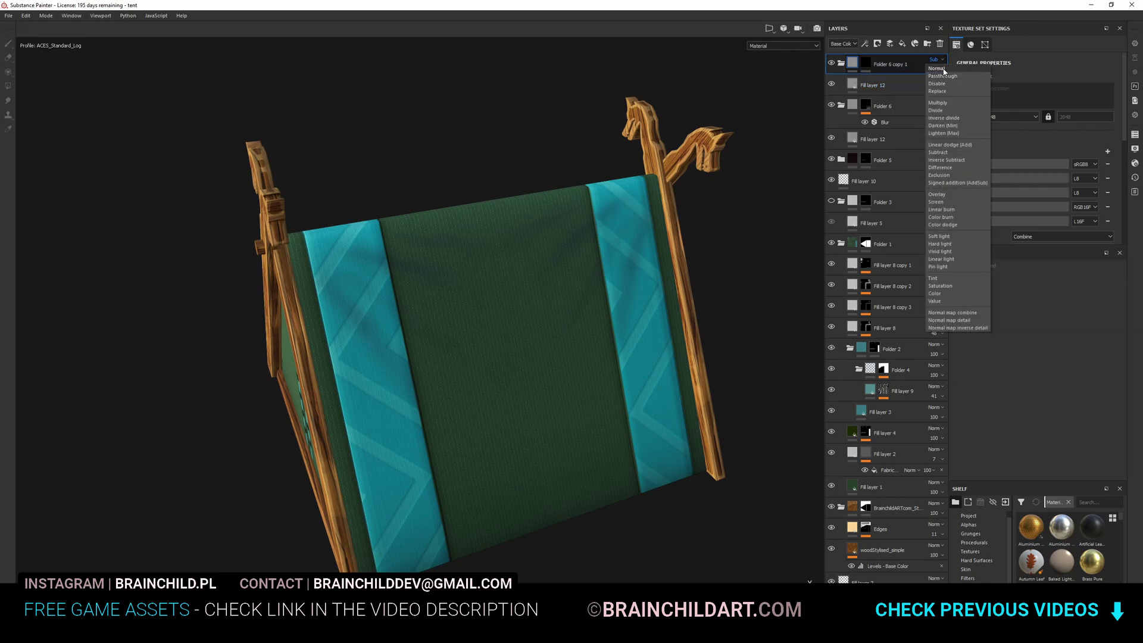
click(944, 70)
click(865, 66)
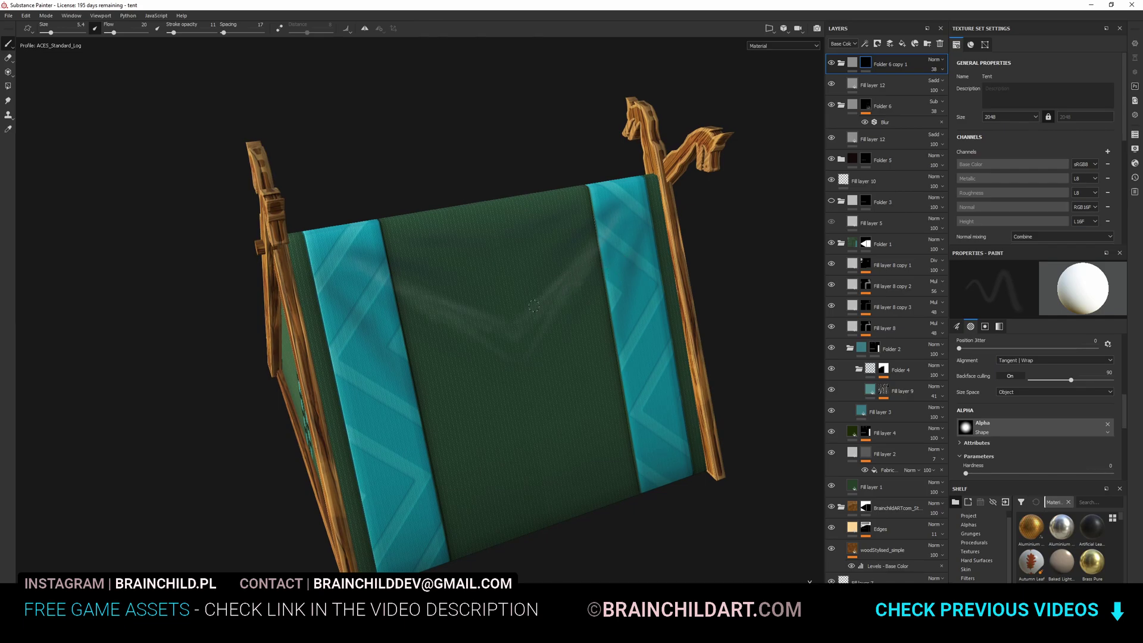
- Add a Blur filter to the copied folder's mask with an intensity of about 4.15
click(865, 43)
click(900, 260)
click(1032, 284)
click(1098, 312)
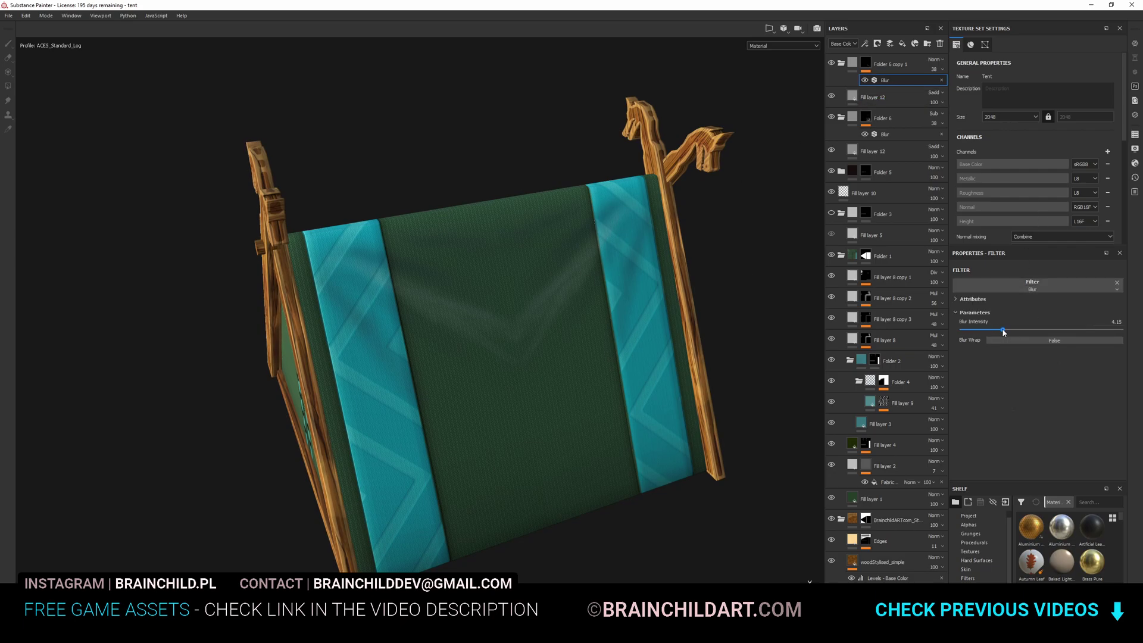
- Paint additional light creases on the copied folder's mask near the side cloth's upper and lower edges
key(1)
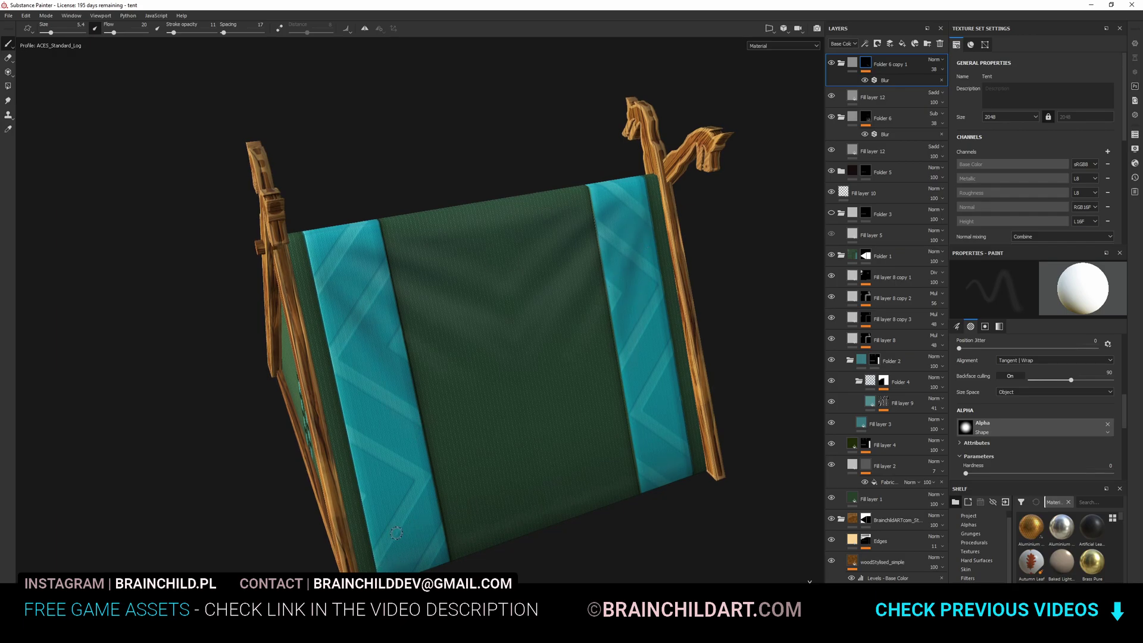
alt+drag(520, 513, 576, 476)
scroll(577, 384, down, 10)
scroll(576, 384, up, 8)
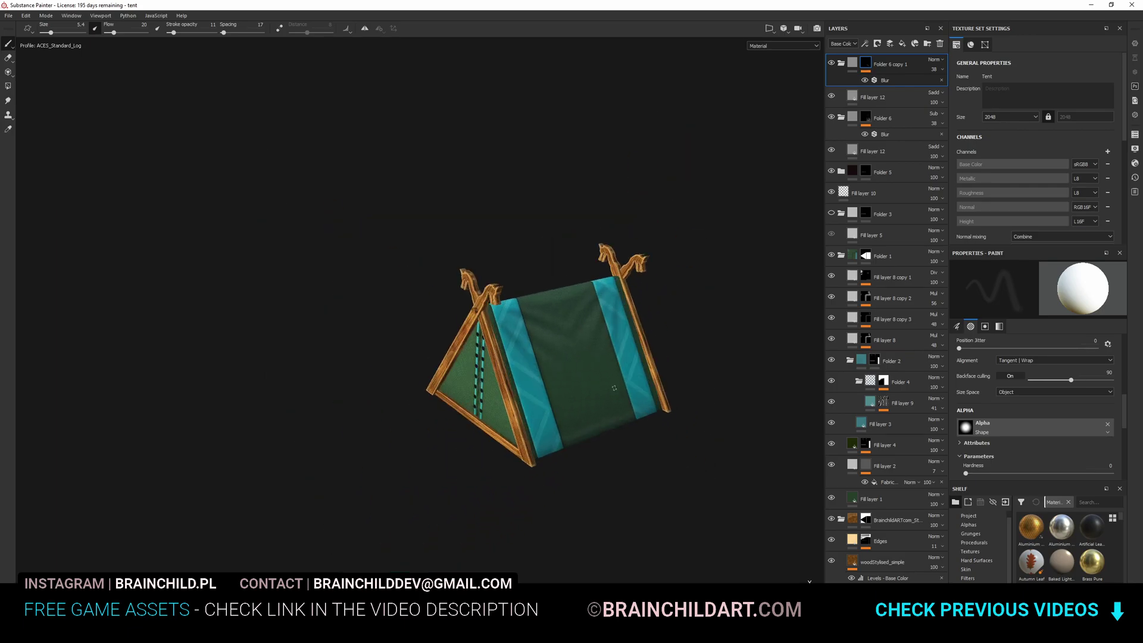
- Blend the creases on the copied folder's mask with larger soft brushes, finishing with black at size 76.12
ctrl+right_drag(533, 385, 554, 386)
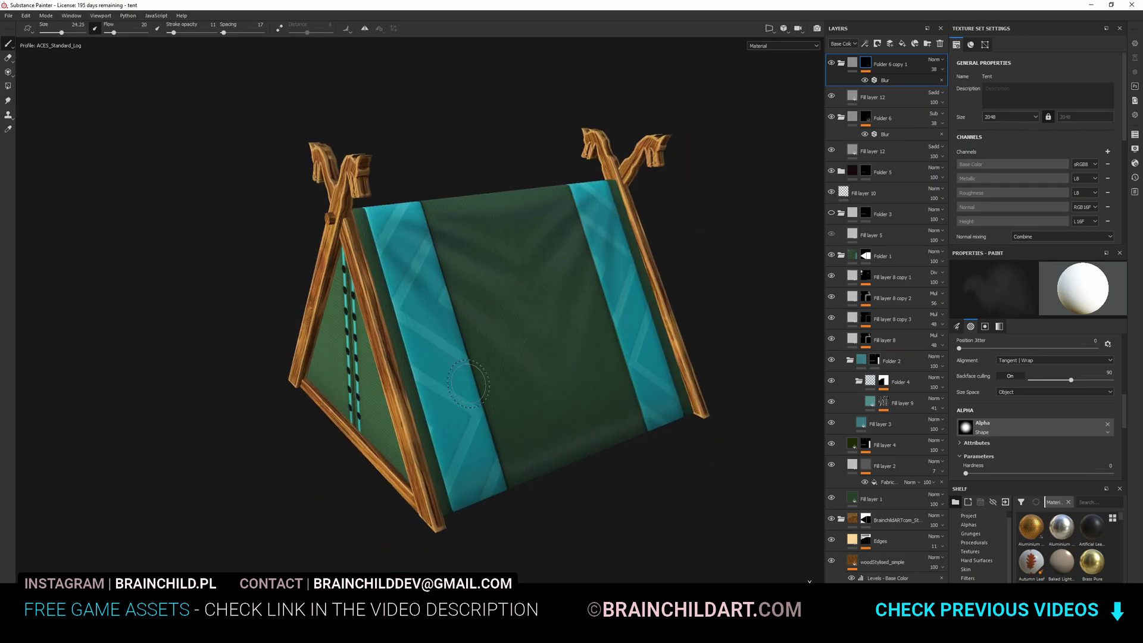
scroll(584, 380, down, 8)
alt+drag(586, 381, 610, 379)
scroll(610, 379, up, 7)
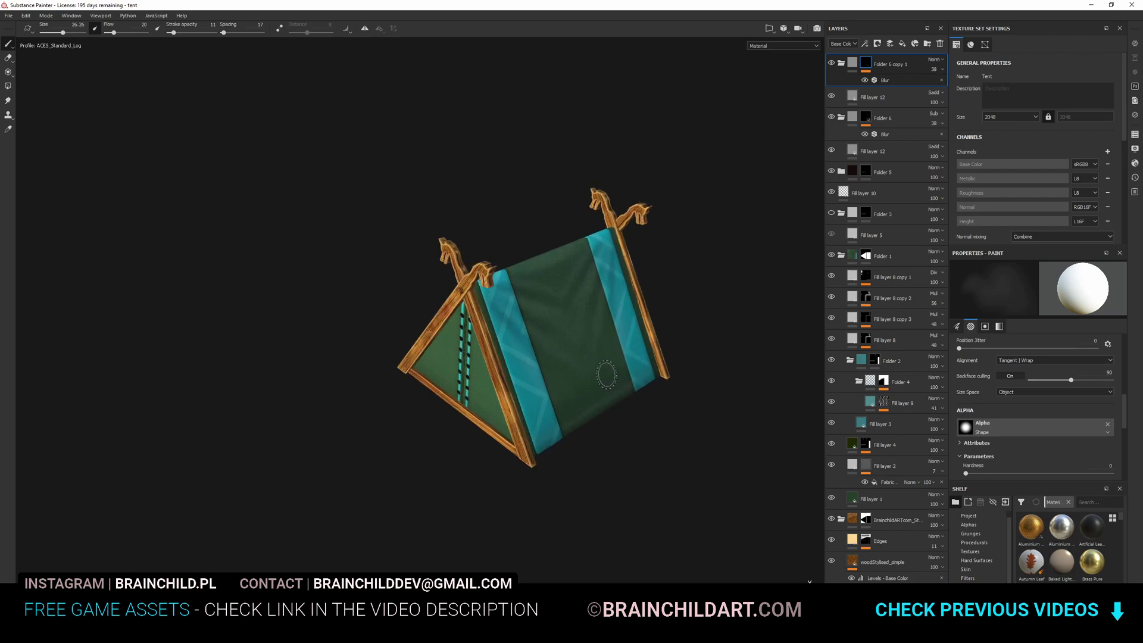
ctrl+right_drag(564, 319, 590, 319)
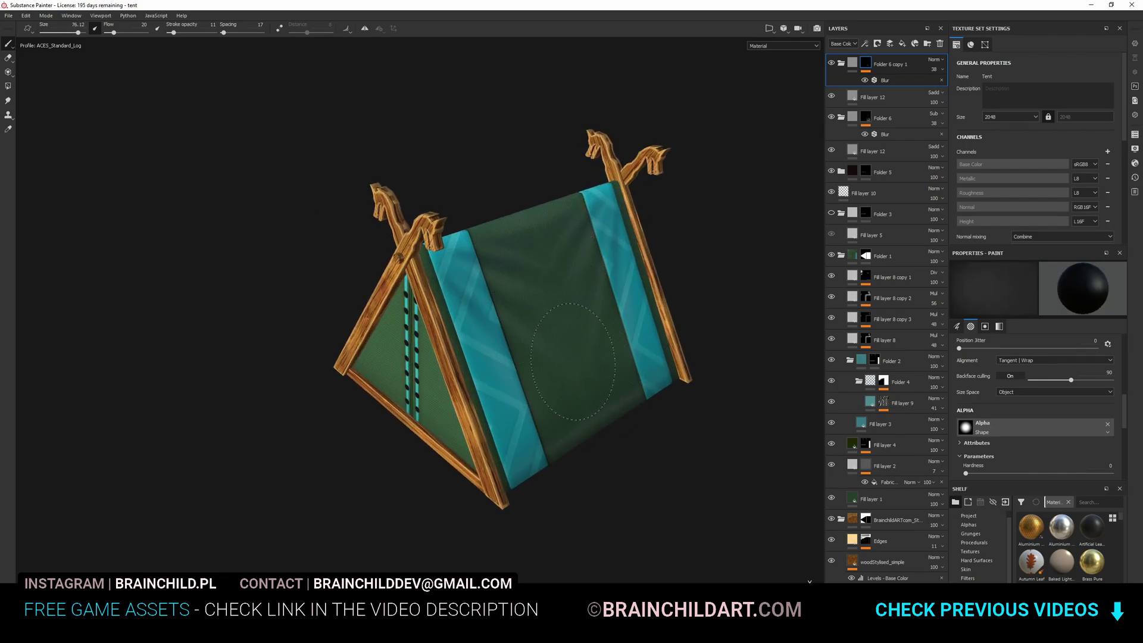
- Check how the blended creases on the side cloth read from near and far
scroll(696, 301, down, 10)
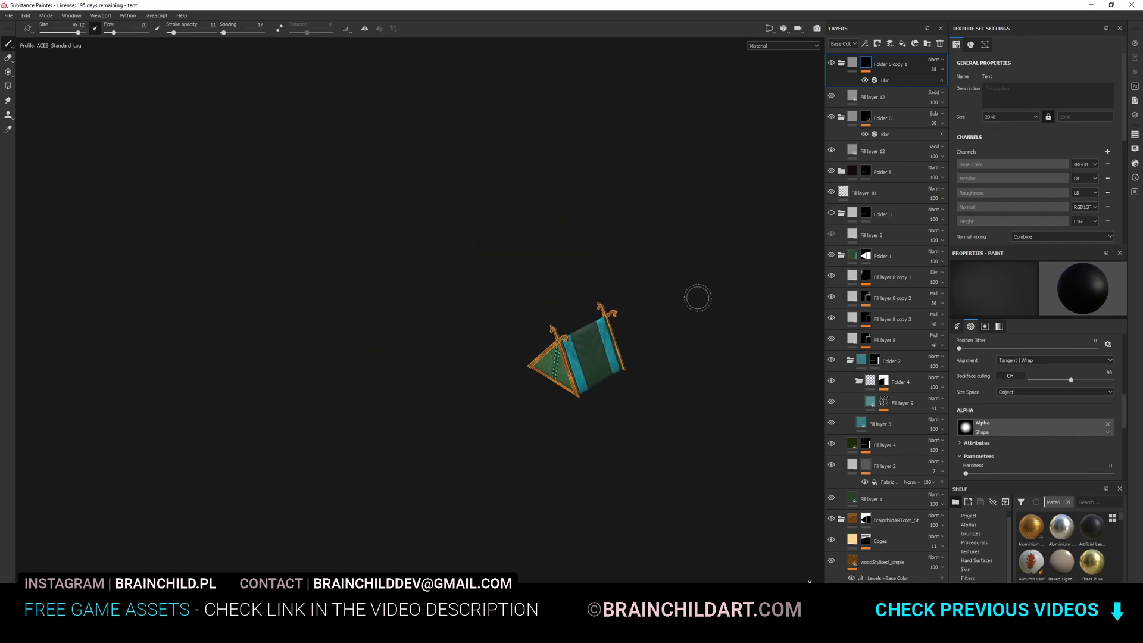
scroll(603, 402, up, 5)
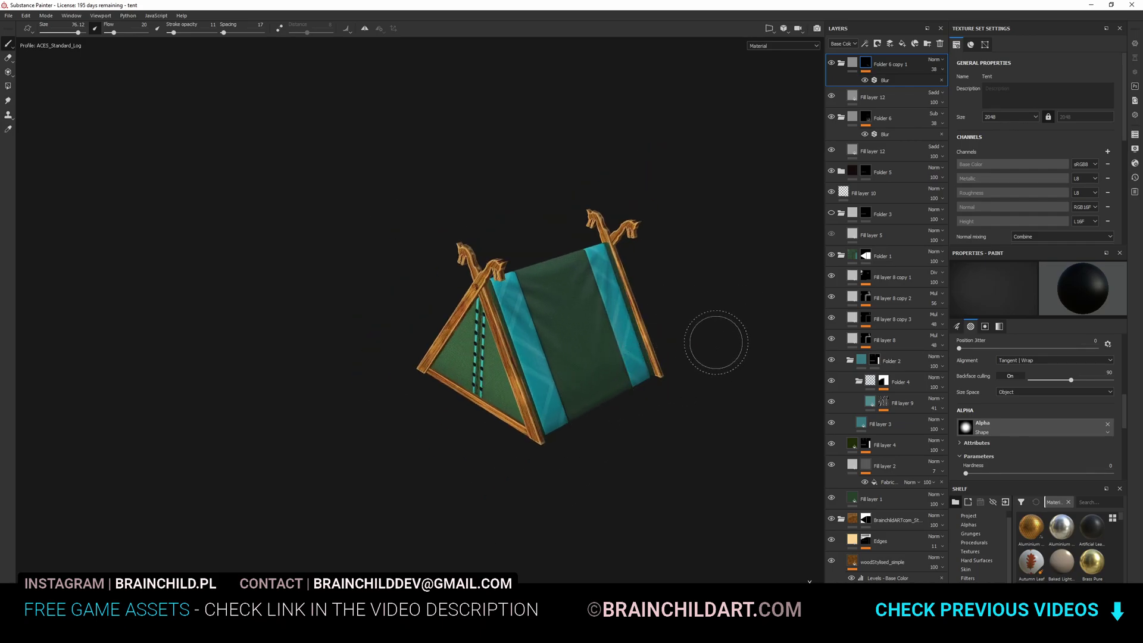
mouse_move(702, 333)
alt+mouse_down()
mouse_move(460, 354)
mouse_move(685, 320)
alt+mouse_up()
scroll(461, 354, down, 5)
alt+drag(572, 326, 639, 332)
scroll(510, 332, up, 5)
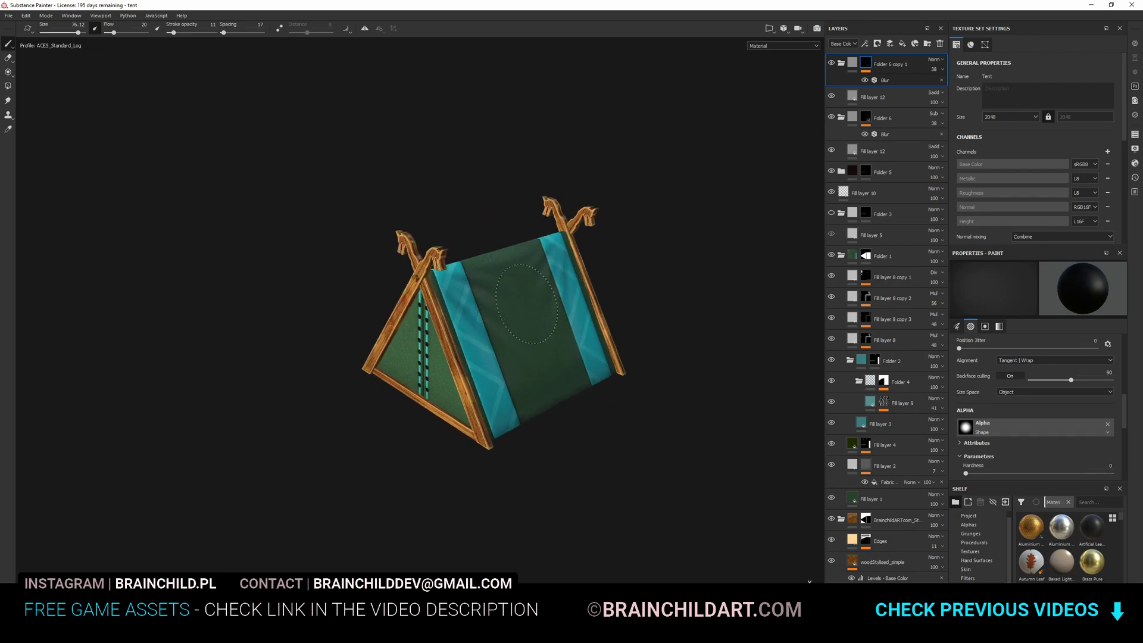
- Target the original Folder 6's mask and prepare a white brush of size 17.01 at the tent's triangular front
click(893, 118)
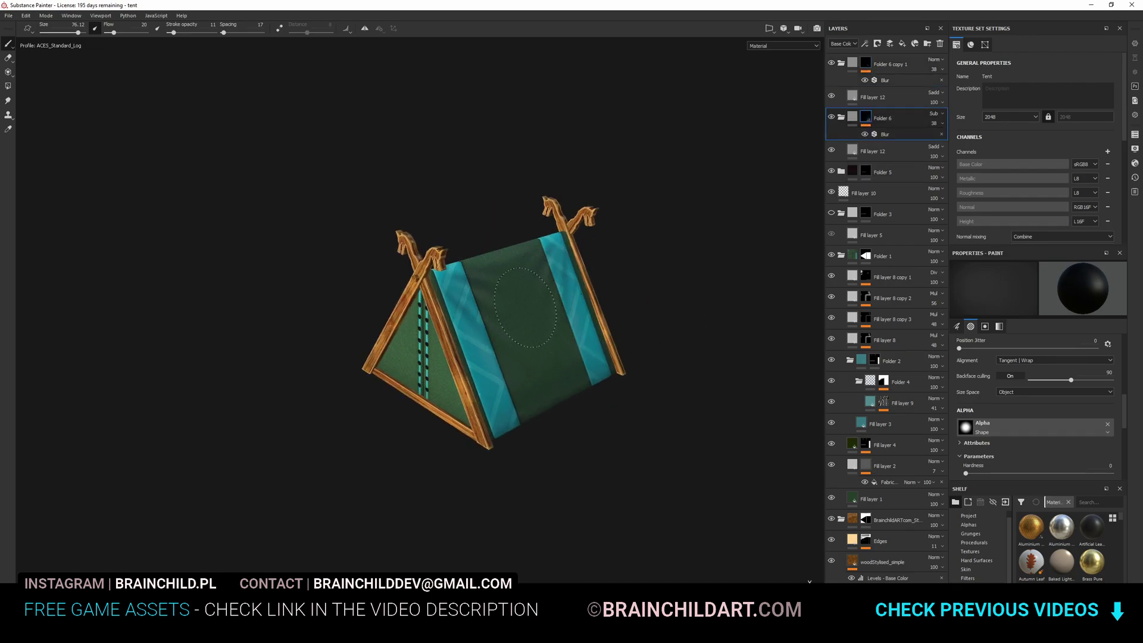
scroll(531, 361, down, 5)
mouse_move(531, 361)
alt+mouse_down()
mouse_move(608, 342)
mouse_move(574, 361)
mouse_move(630, 314)
mouse_move(711, 316)
alt+mouse_up()
scroll(625, 337, up, 5)
scroll(711, 316, up, 3)
scroll(613, 291, up, 3)
ctrl+right_drag(544, 271, 500, 272)
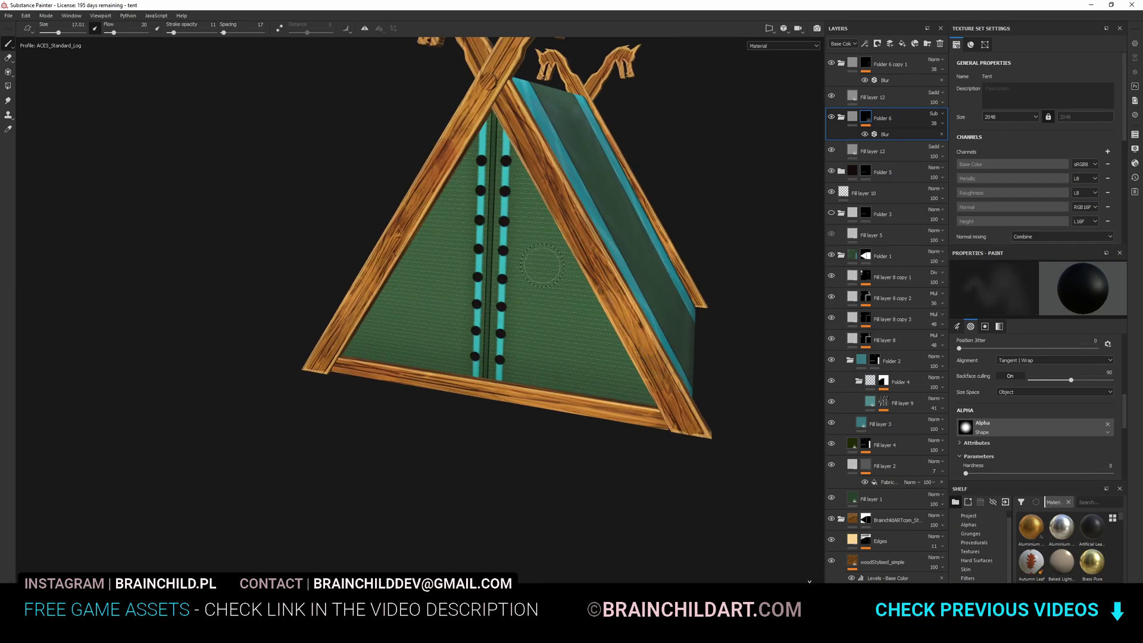
key(x)
key(x)
key(x)
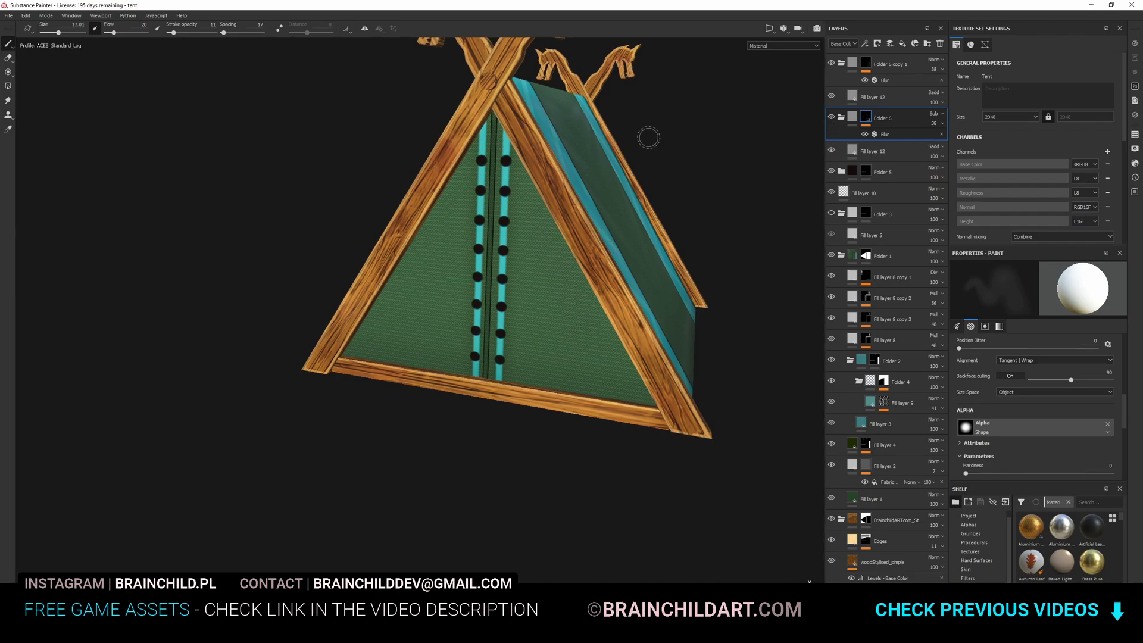
- Set the brush to size 7.42, stroke opacity 87 and spacing 400, and compare the front with the side cloth
drag(233, 34, 238, 33)
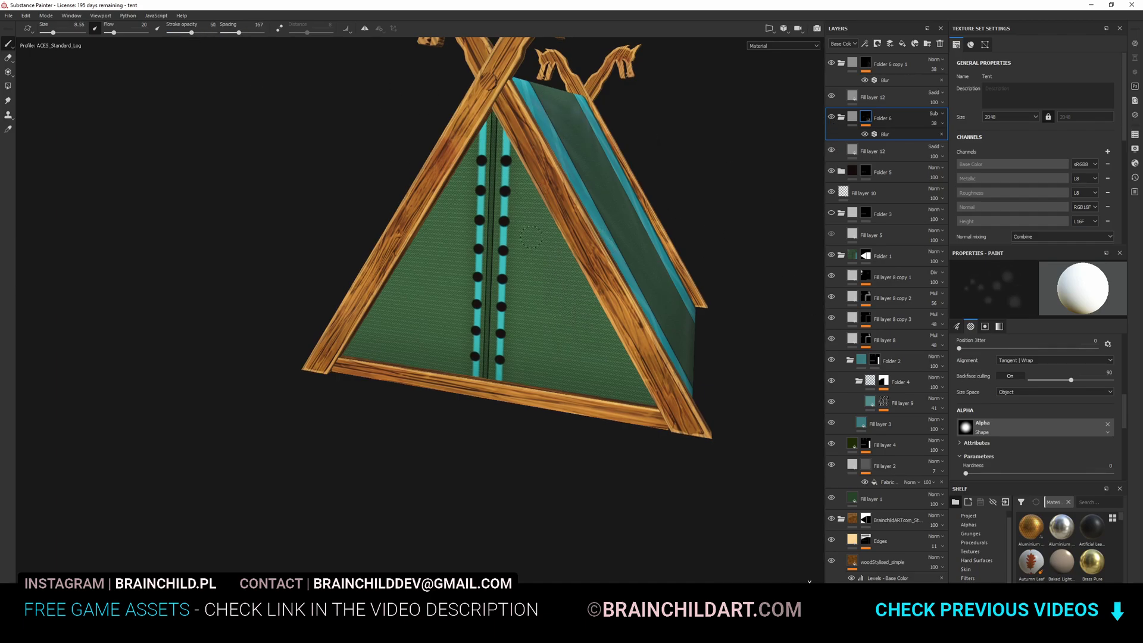
drag(224, 36, 263, 33)
mouse_move(534, 311)
alt+mouse_down()
mouse_move(610, 272)
mouse_move(517, 271)
alt+mouse_up()
mouse_move(623, 267)
alt+mouse_down()
mouse_move(610, 234)
mouse_move(642, 192)
alt+mouse_up()
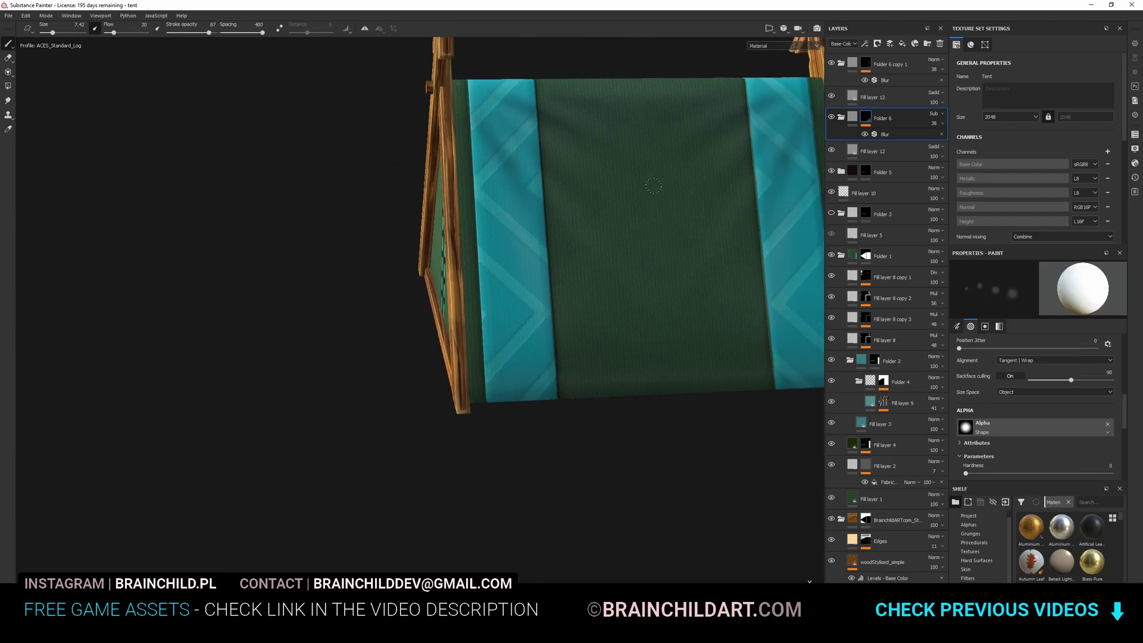
alt+drag(599, 85, 679, 122)
alt+drag(596, 196, 796, 134)
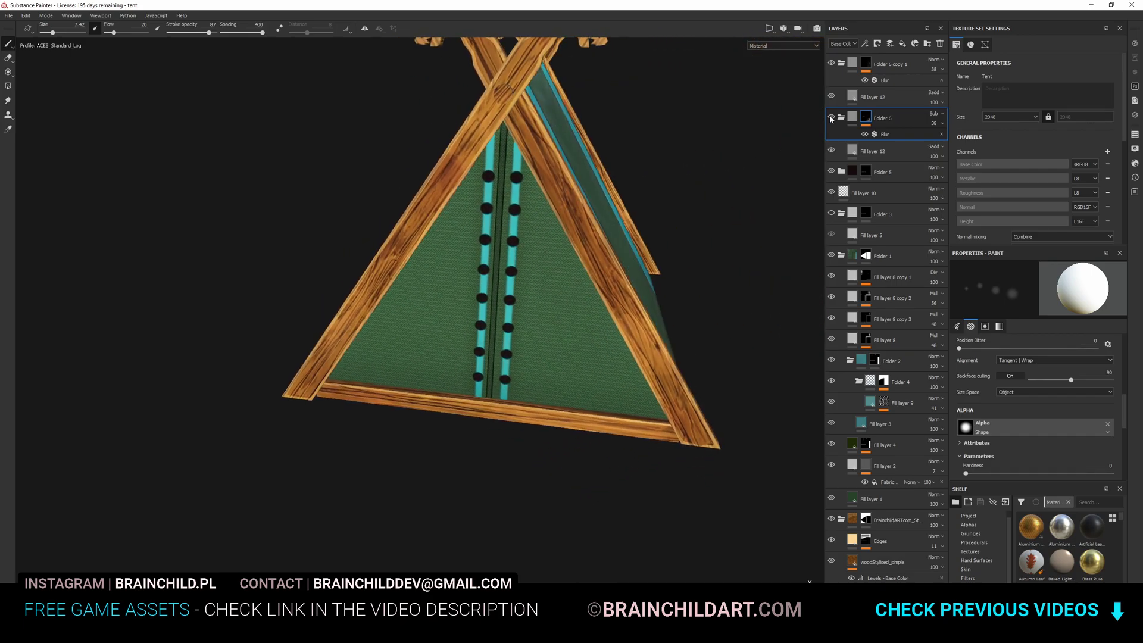
- Paint shadow folds on the front cloth's right half using a brush of size 5.4, flow 63 and spacing 32
drag(142, 33, 131, 33)
scroll(1005, 390, down, 3)
scroll(982, 406, up, 8)
mouse_move(984, 393)
mouse_down()
mouse_move(917, 399)
mouse_move(969, 394)
mouse_up()
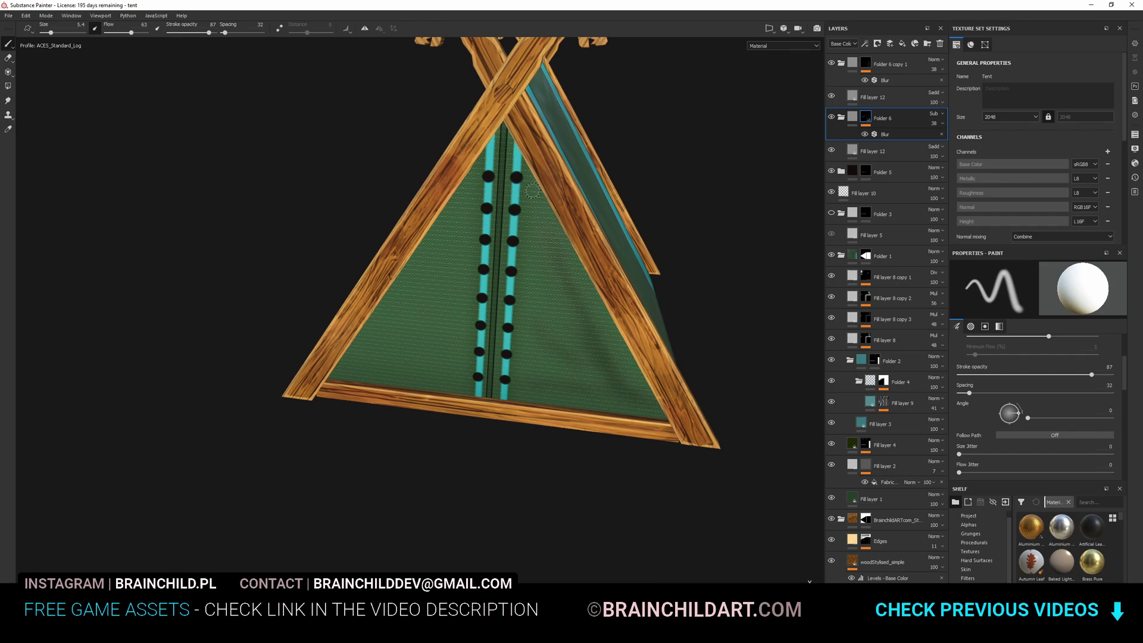
- Paint shadow folds on the left half of the tent's front cloth, running towards its lower outer corner
mouse_move(614, 323)
alt+mouse_down()
mouse_move(580, 276)
mouse_move(502, 309)
alt+mouse_up()
drag(424, 323, 392, 368)
drag(457, 338, 365, 379)
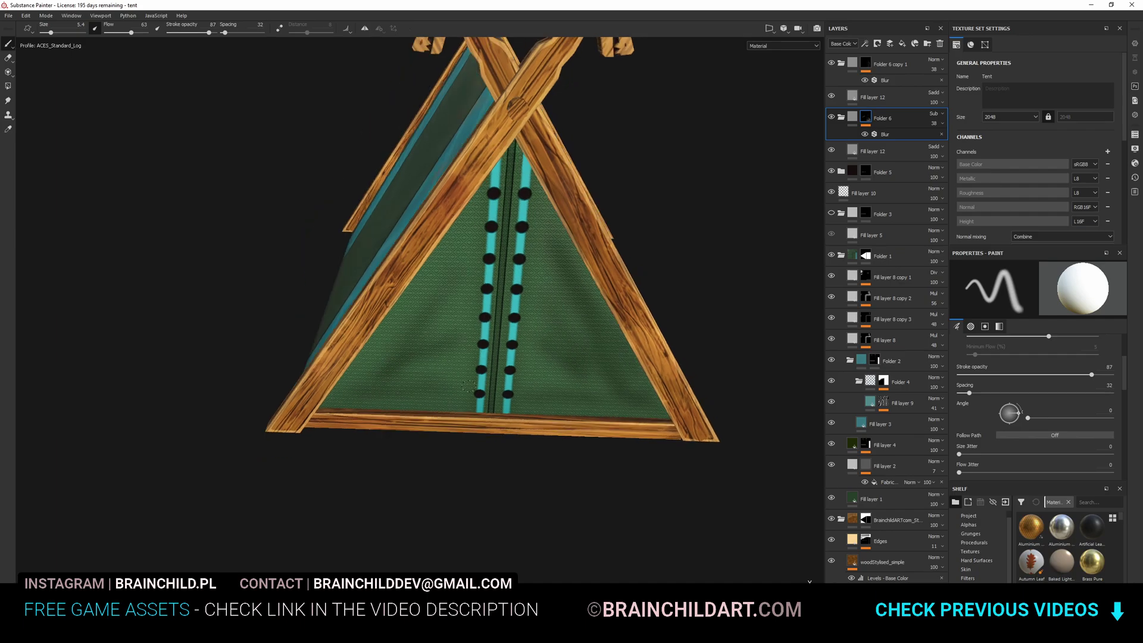
alt+drag(457, 388, 369, 377)
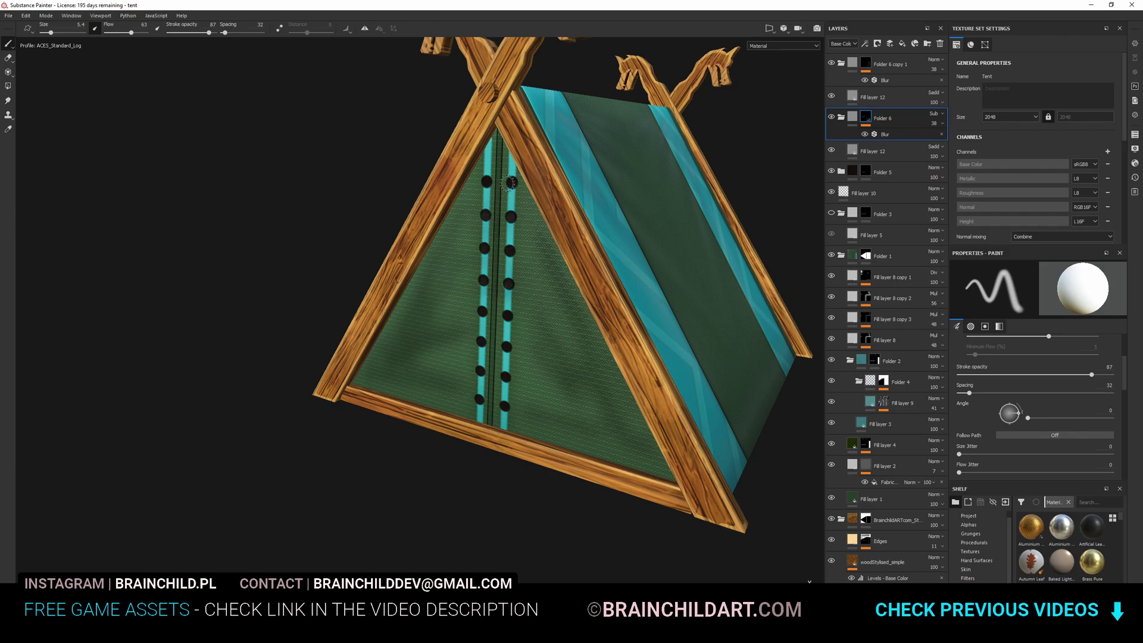
- Paint broad, soft shading across the lower part of the tent's front cloth using a brush of size 20.47
mouse_move(532, 271)
alt+right_down()
mouse_move(566, 280)
mouse_move(452, 310)
alt+right_up()
alt+drag(452, 310, 417, 311)
alt+right_drag(417, 310, 459, 312)
ctrl+right_drag(459, 312, 445, 307)
key(bracketright)
key(bracketright)
key(bracketright)
key(bracketright)
key(bracketright)
key(bracketright)
key(bracketright)
drag(506, 313, 592, 335)
scroll(581, 327, down, 5)
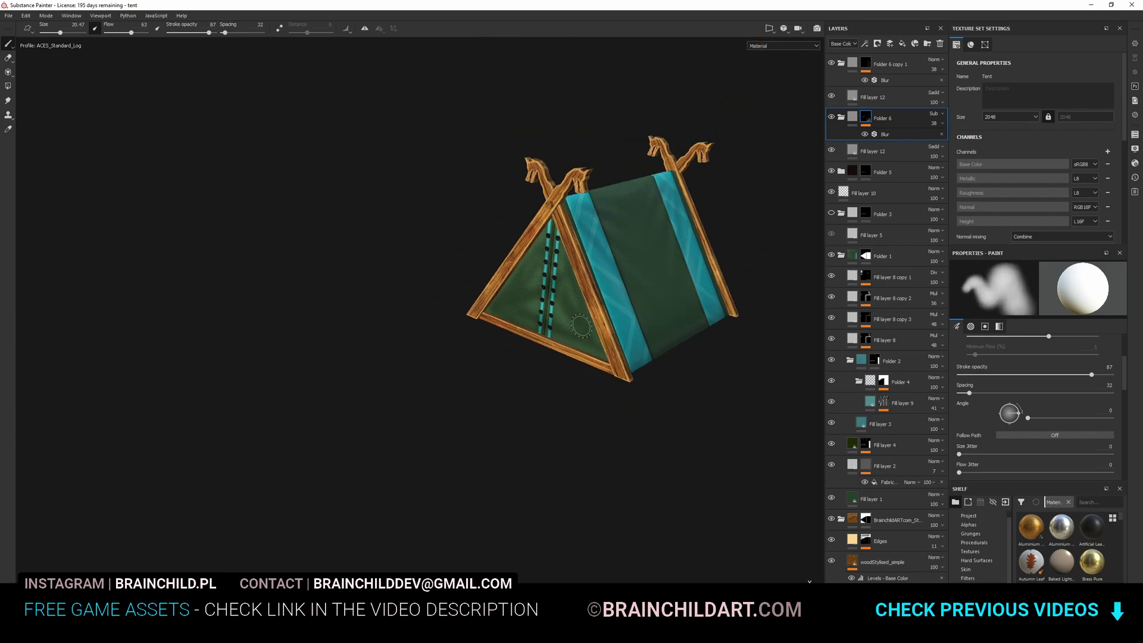
scroll(582, 326, down, 2)
scroll(579, 325, up, 6)
- Refine the shadow folds on the front cloth's left half with a brush of size 6.37, switching between black and white
key(bracketright)
key(bracketright)
key(bracketright)
key(bracketright)
key(bracketleft)
key(bracketleft)
key(bracketleft)
key(bracketleft)
key(bracketleft)
key(bracketleft)
key(bracketleft)
key(bracketleft)
key(bracketleft)
key(bracketleft)
key(bracketleft)
key(bracketleft)
key(bracketleft)
key(bracketleft)
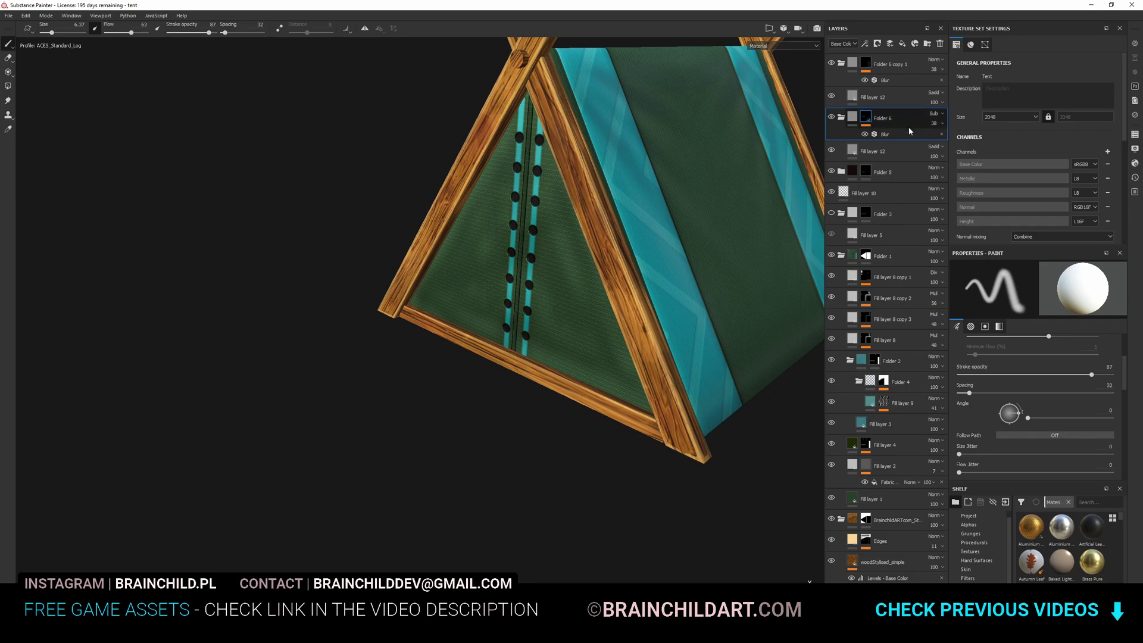
key(x)
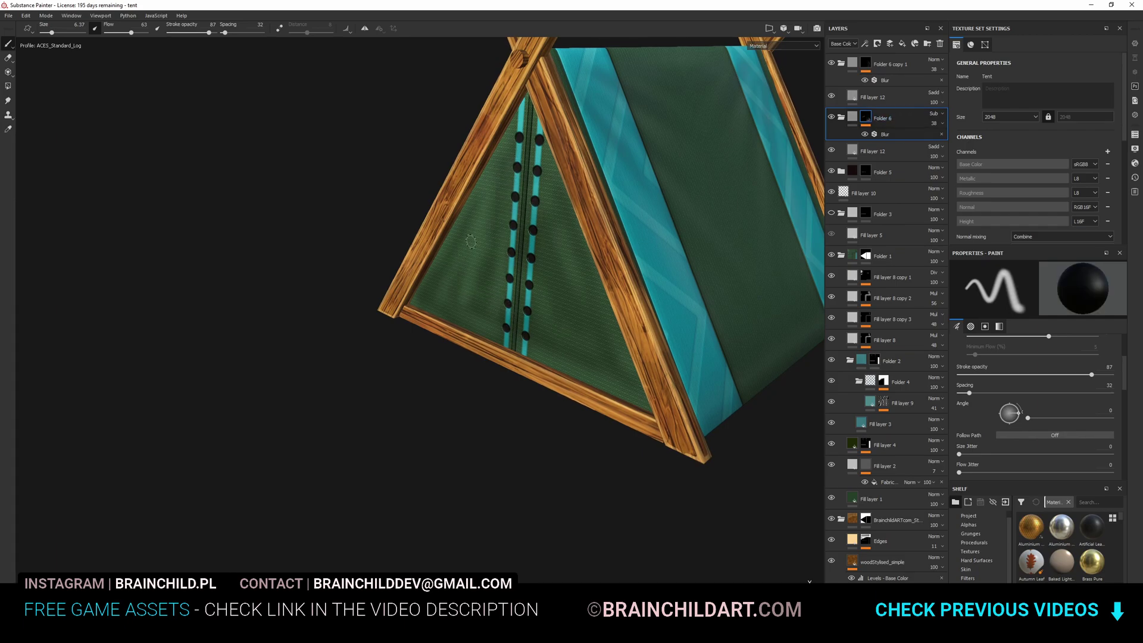
key(x)
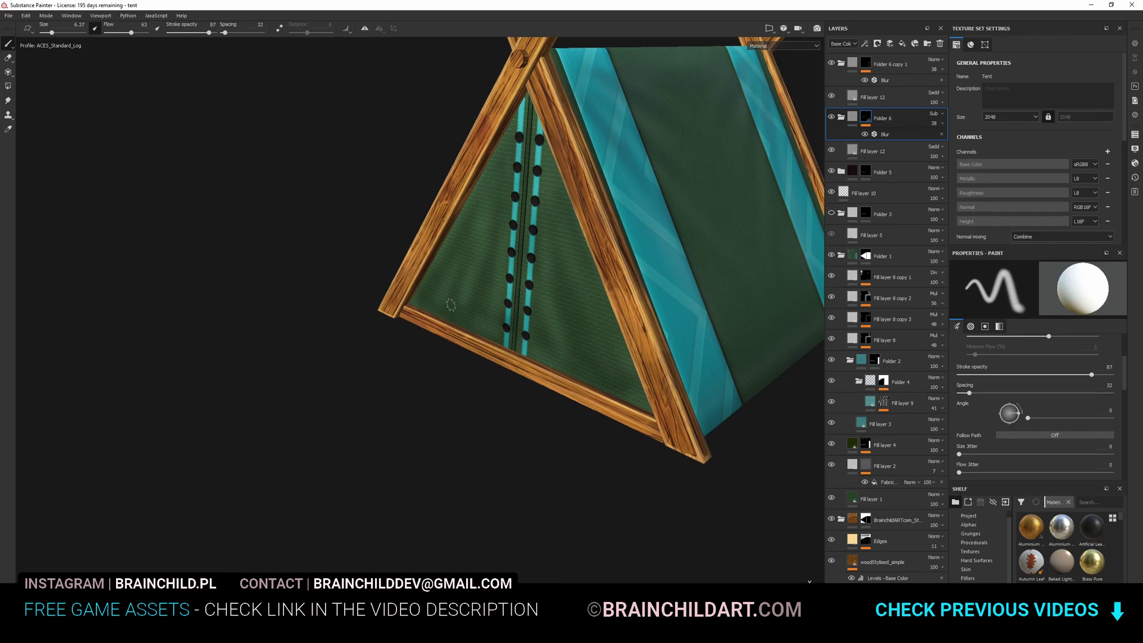
scroll(517, 307, down, 10)
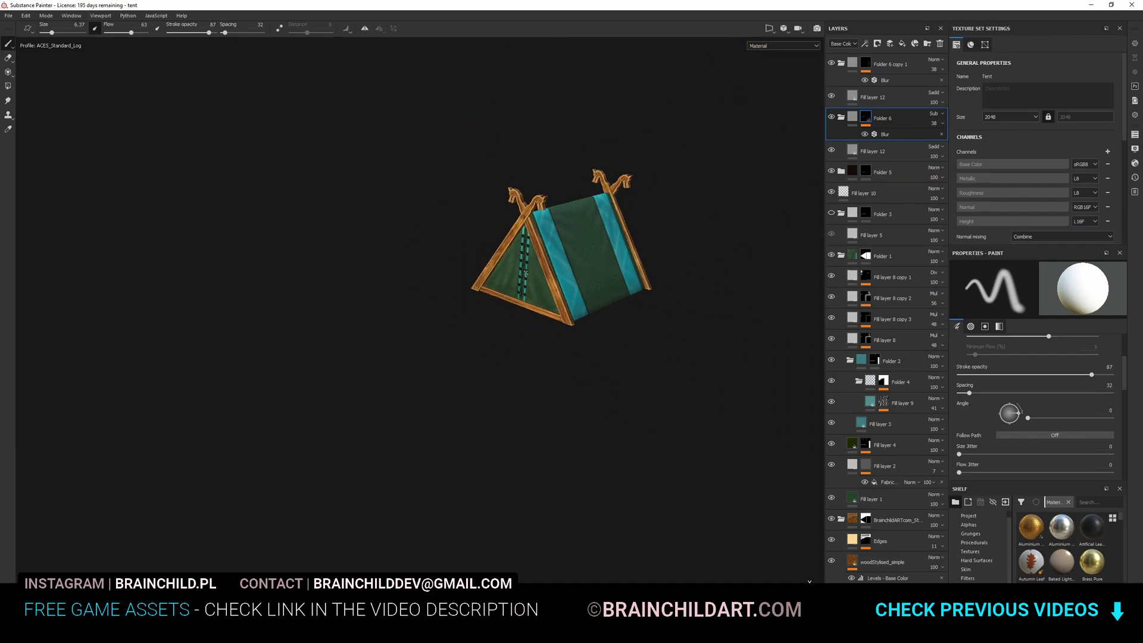
- Soften the front cloth's folds with a black brush at flow 26, enlarging it to size 17.01 for the lower outer corner
scroll(502, 311, up, 9)
key(x)
mouse_move(494, 251)
ctrl+right_down()
mouse_move(527, 251)
mouse_move(491, 253)
mouse_move(501, 255)
ctrl+right_up()
click(116, 33)
ctrl+right_drag(558, 283, 562, 283)
ctrl+right_drag(504, 198, 498, 199)
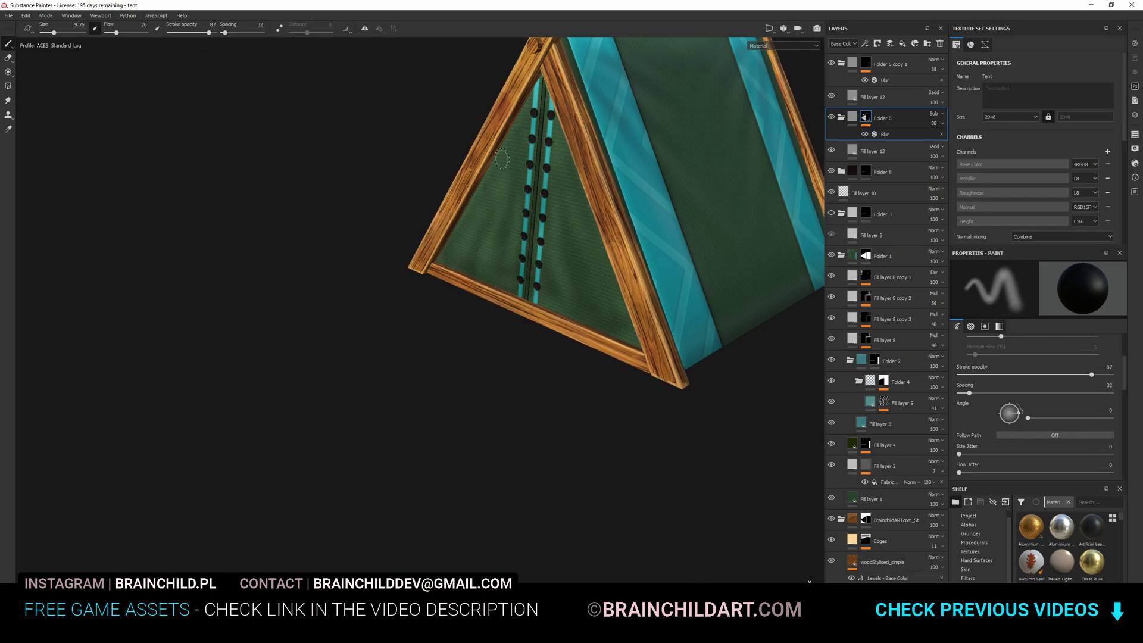
ctrl+right_drag(560, 222, 567, 221)
ctrl+right_drag(600, 317, 607, 317)
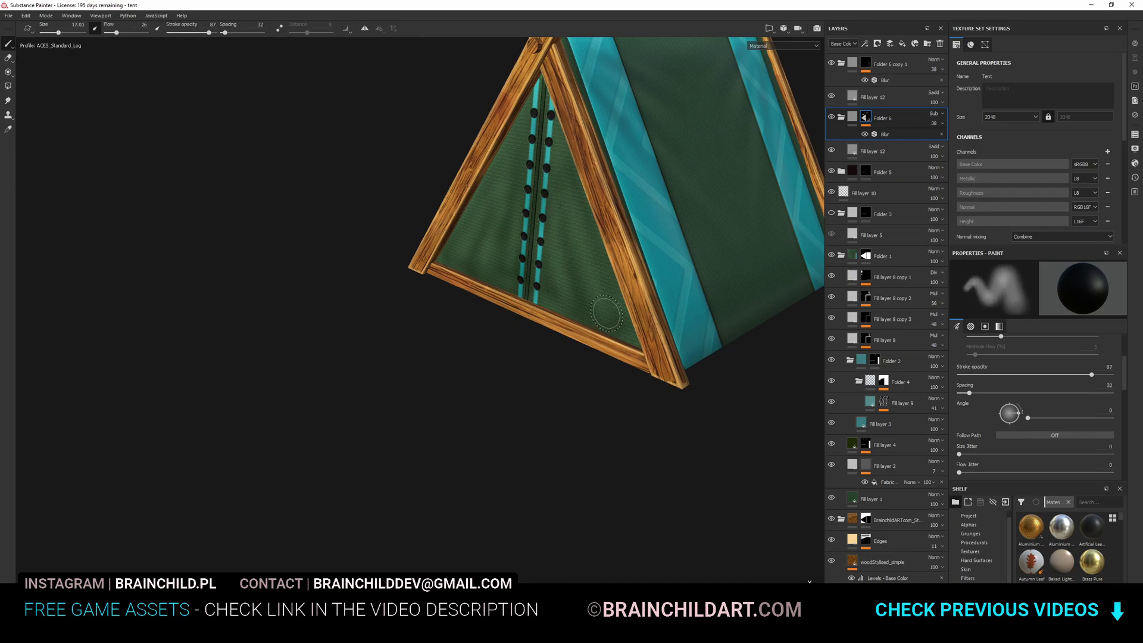
- Switch to a white brush of size 4.51 and touch up the fine folds on the front cloth
scroll(470, 264, down, 5)
alt+drag(523, 212, 581, 236)
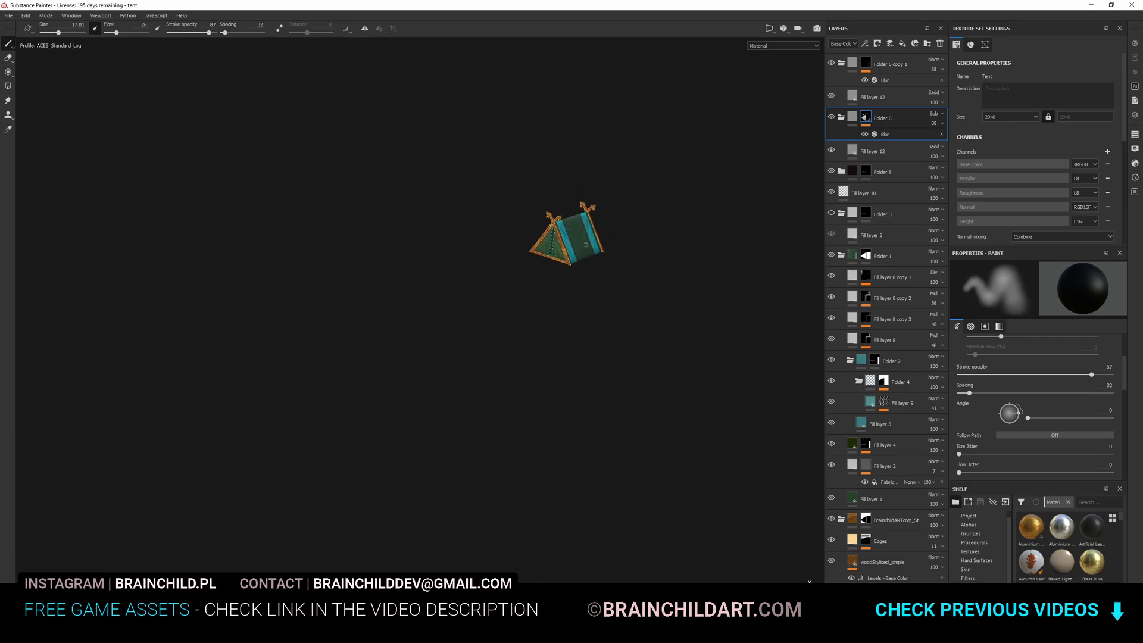
scroll(585, 244, up, 6)
ctrl+right_drag(502, 258, 452, 260)
alt+drag(503, 186, 494, 256)
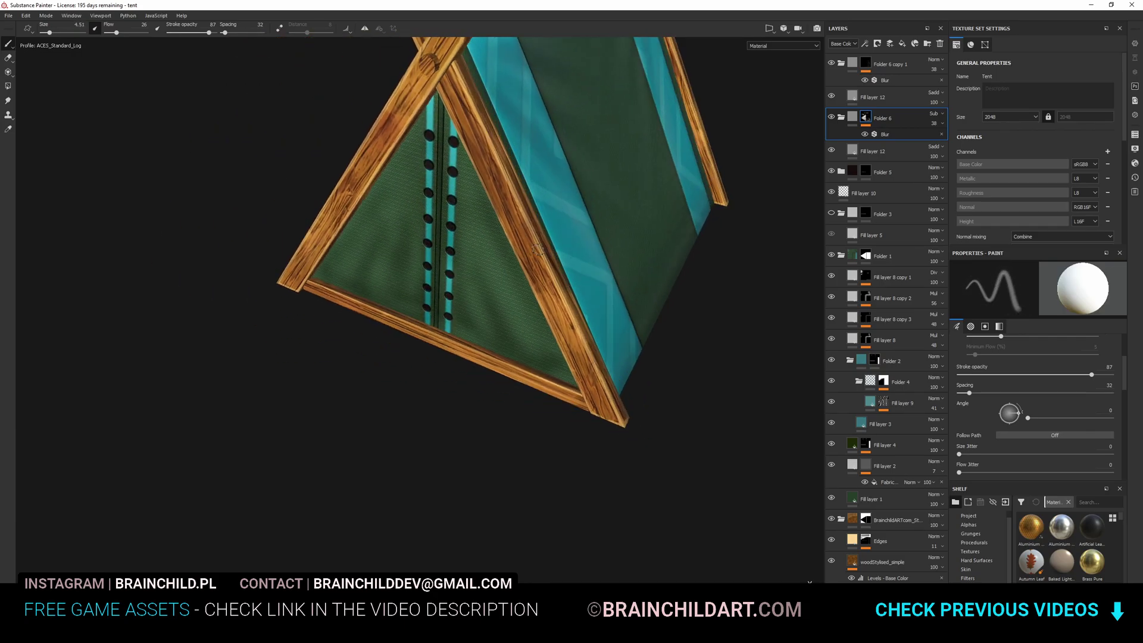
- Check Fill layer 1's material values and set the roughness of Fill layer 12 in Folder 6 to 1
scroll(1047, 417, down, 8)
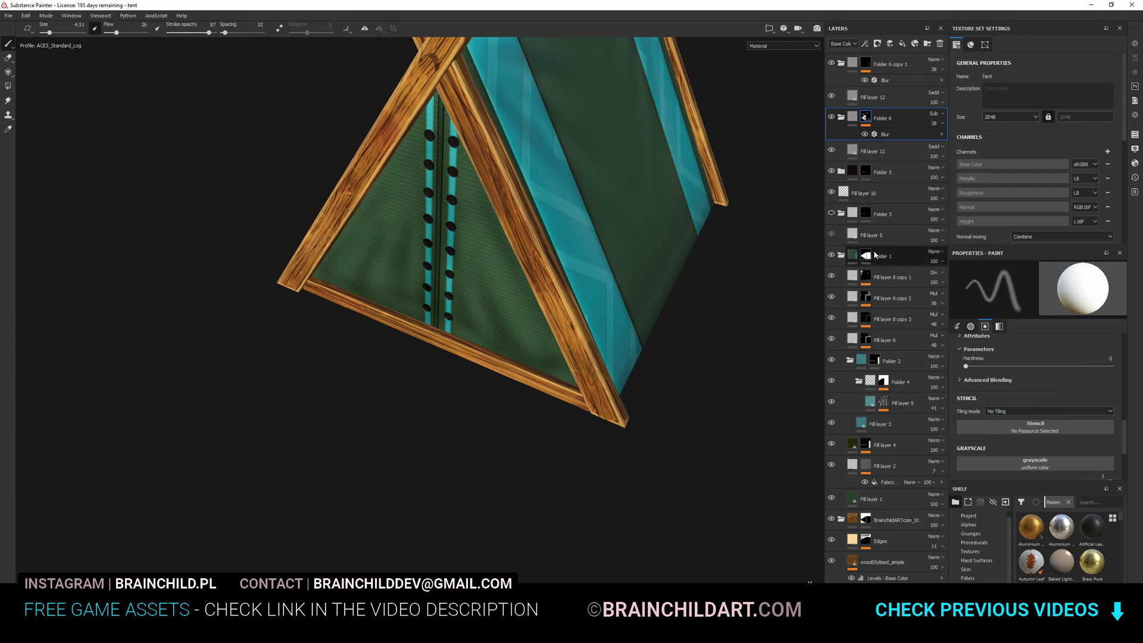
click(880, 498)
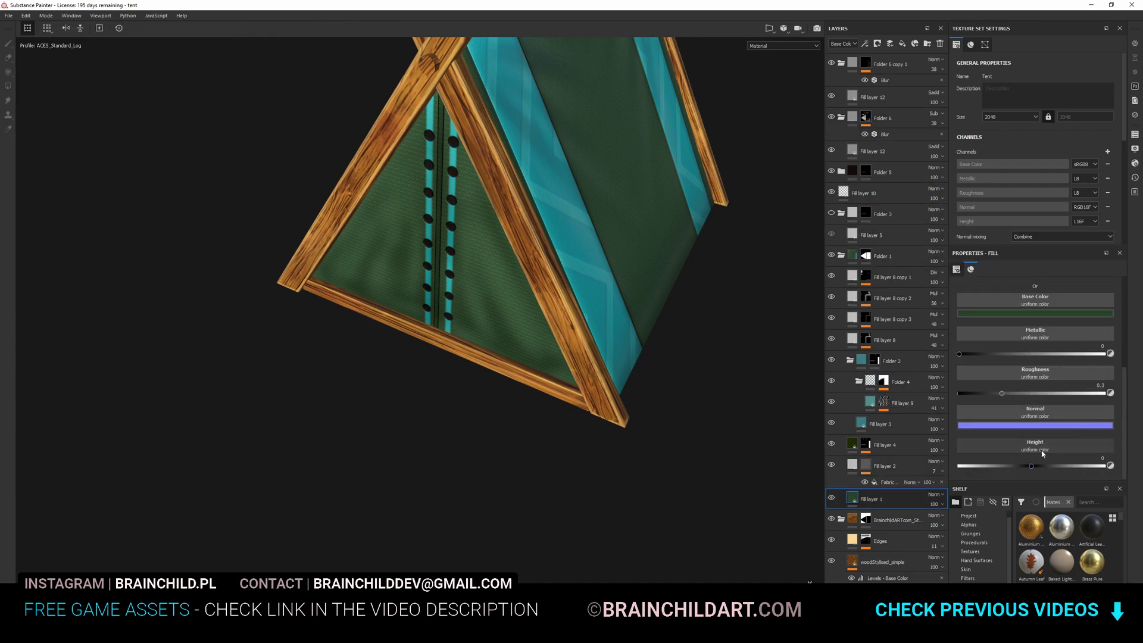
alt+drag(667, 297, 661, 253)
shift+right_drag(661, 253, 792, 259)
click(870, 153)
drag(1054, 391, 1109, 395)
- Examine the tent's cloth folds from near and far and from different angles
scroll(633, 251, down, 5)
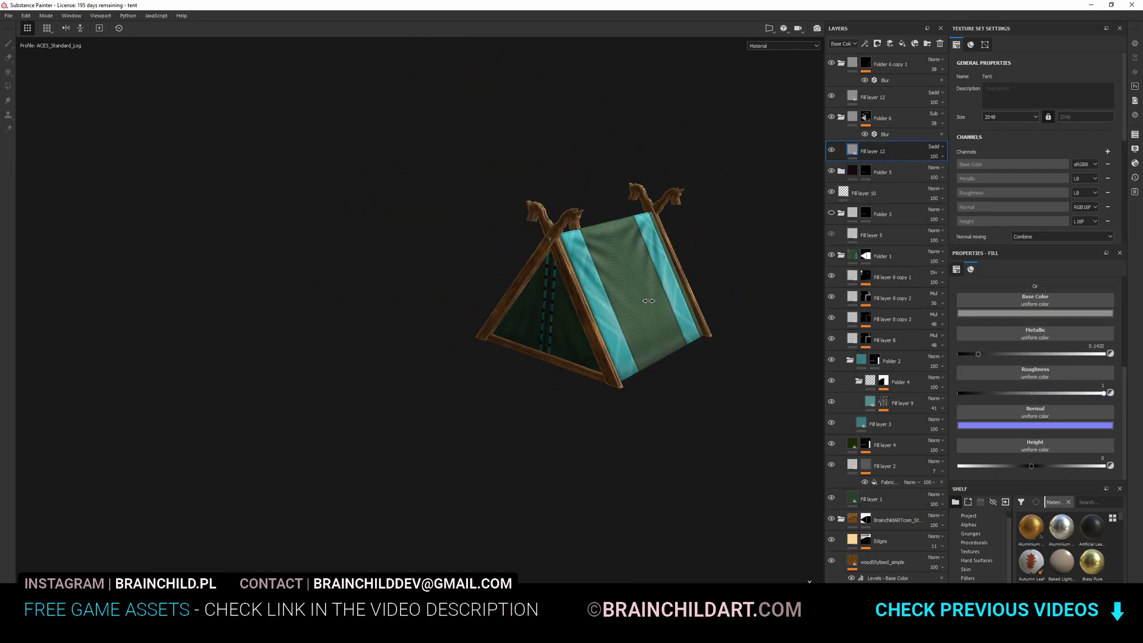
scroll(627, 298, up, 3)
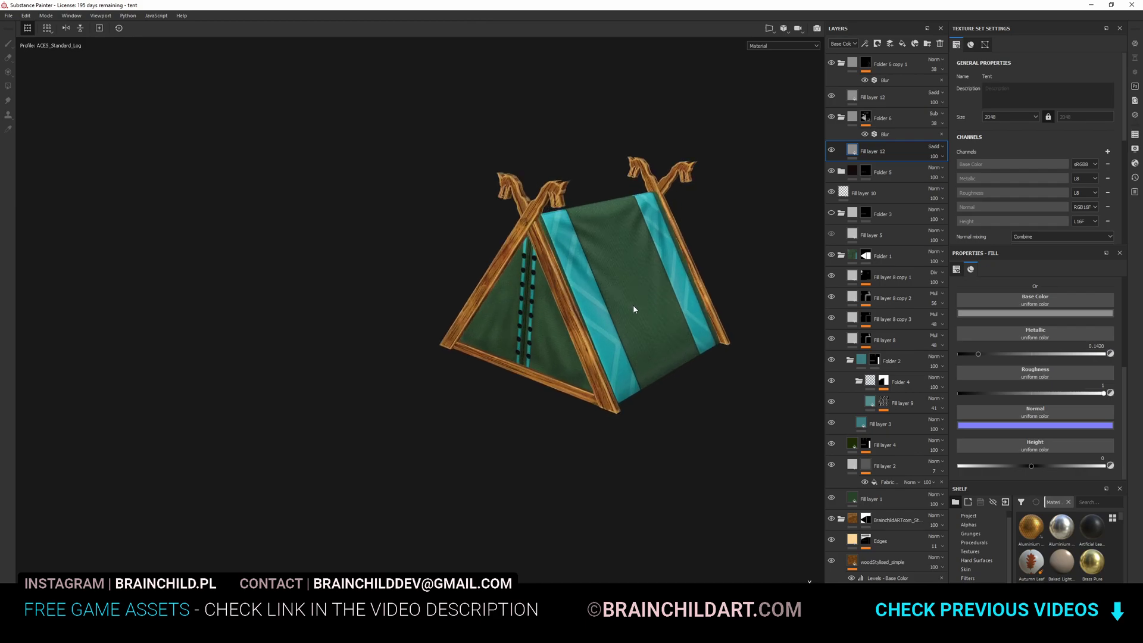
scroll(606, 326, down, 3)
alt+drag(608, 329, 660, 333)
scroll(597, 368, up, 2)
scroll(598, 366, down, 5)
scroll(608, 360, up, 3)
scroll(640, 338, up, 3)
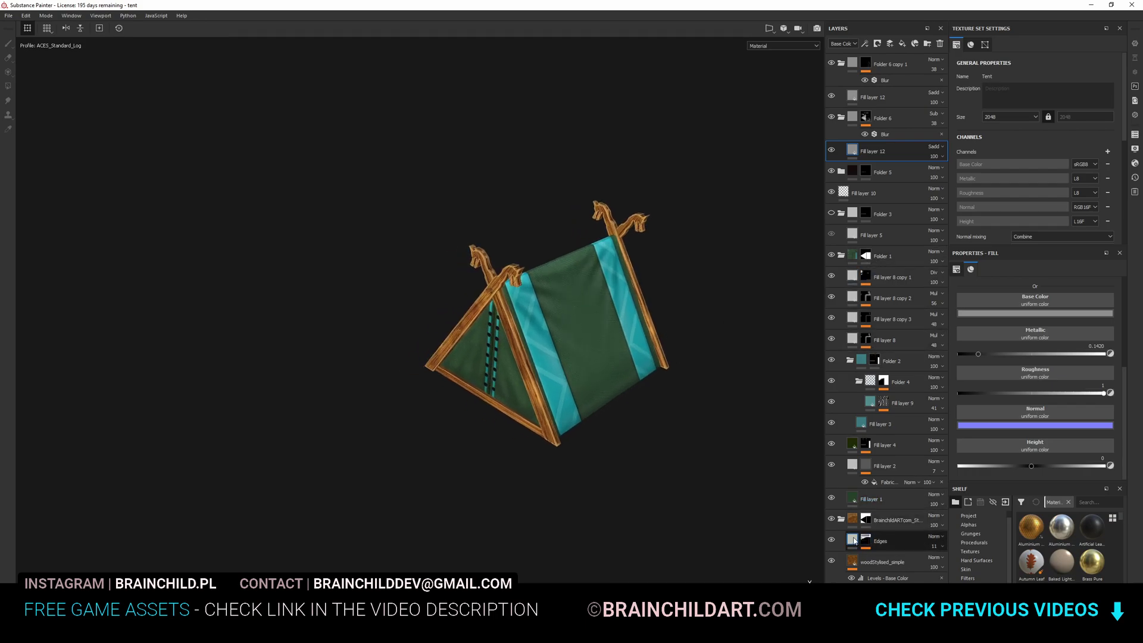
- Set the opacity of the wood's Edges layer to 5 and check the beams from several angles
click(939, 549)
drag(932, 563, 927, 562)
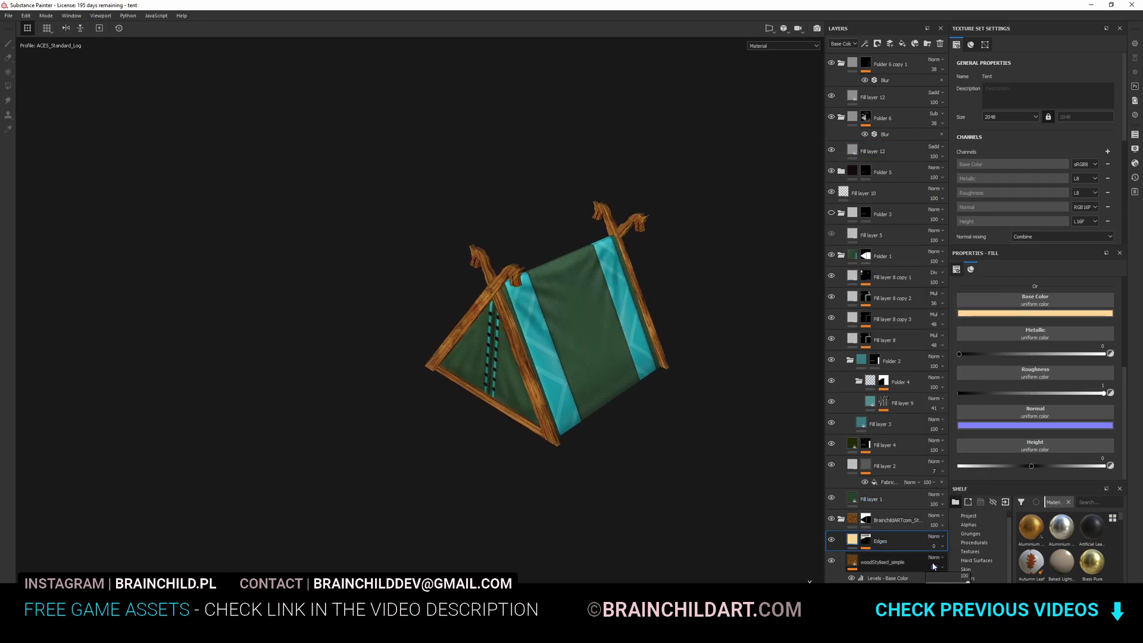
click(965, 554)
text(5)
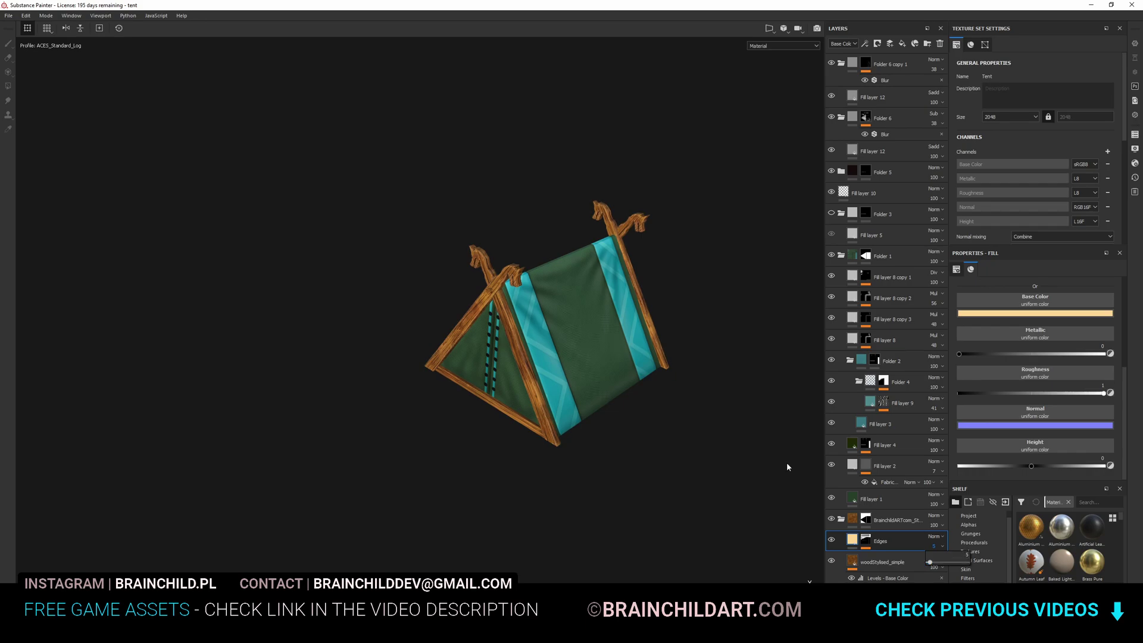
alt+middle_drag(643, 339, 658, 336)
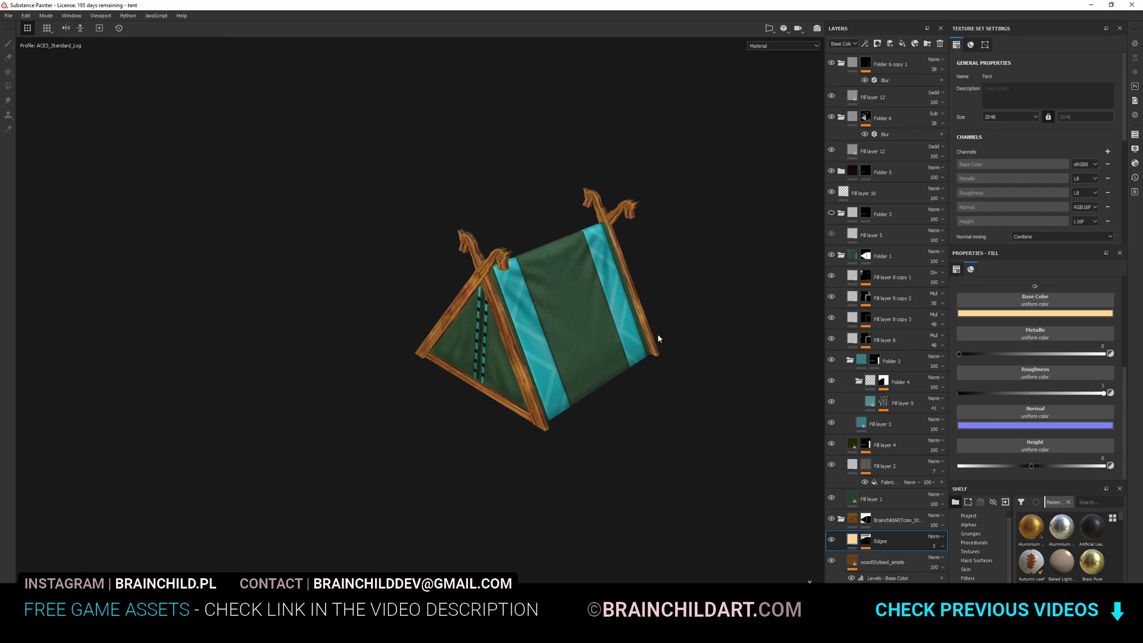
alt+drag(563, 292, 713, 326)
alt+drag(607, 290, 583, 298)
alt+middle_drag(583, 298, 604, 275)
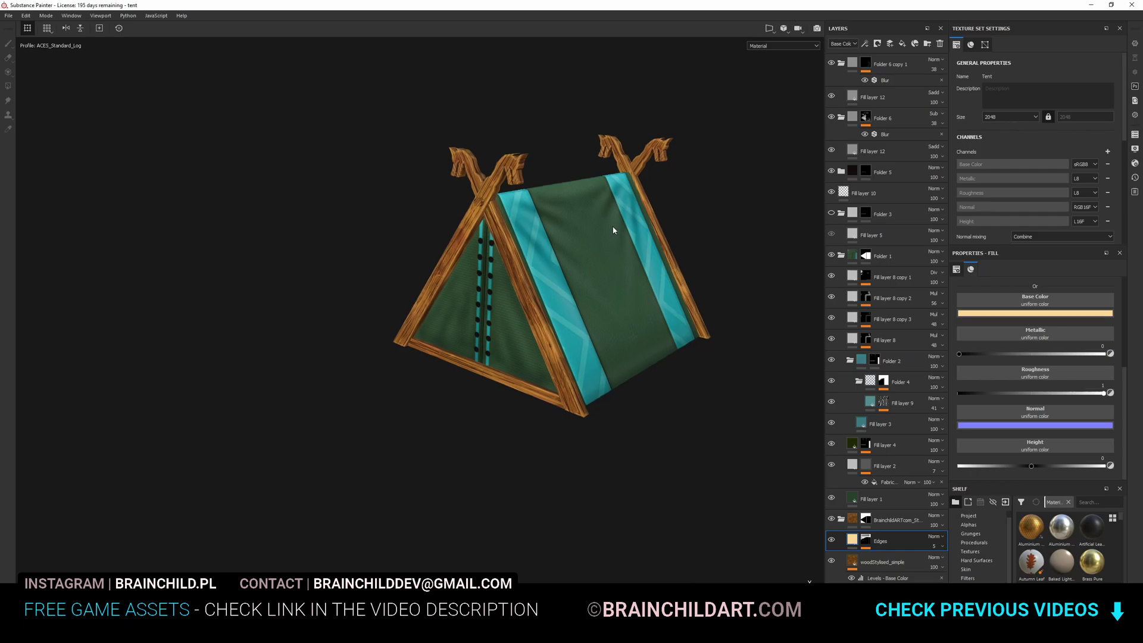
- Face the tent's front, collapse Folder 6 copy 1, and toggle Folder 5's visibility to identify its contents
alt+right_drag(613, 230, 591, 265)
alt+drag(592, 266, 816, 110)
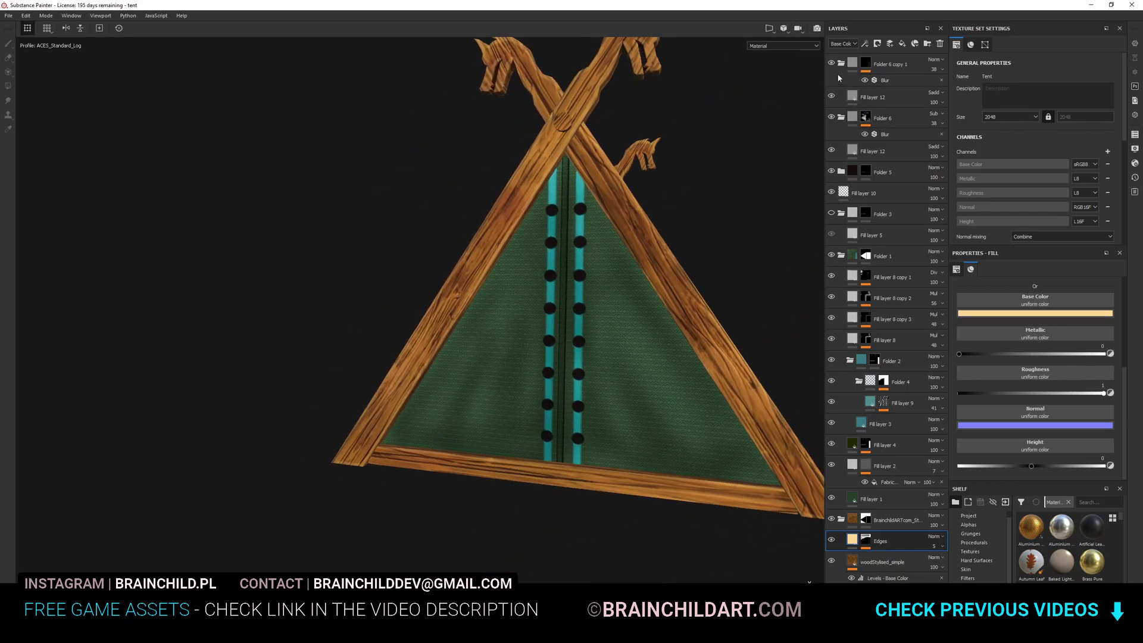
click(833, 99)
key(Delete)
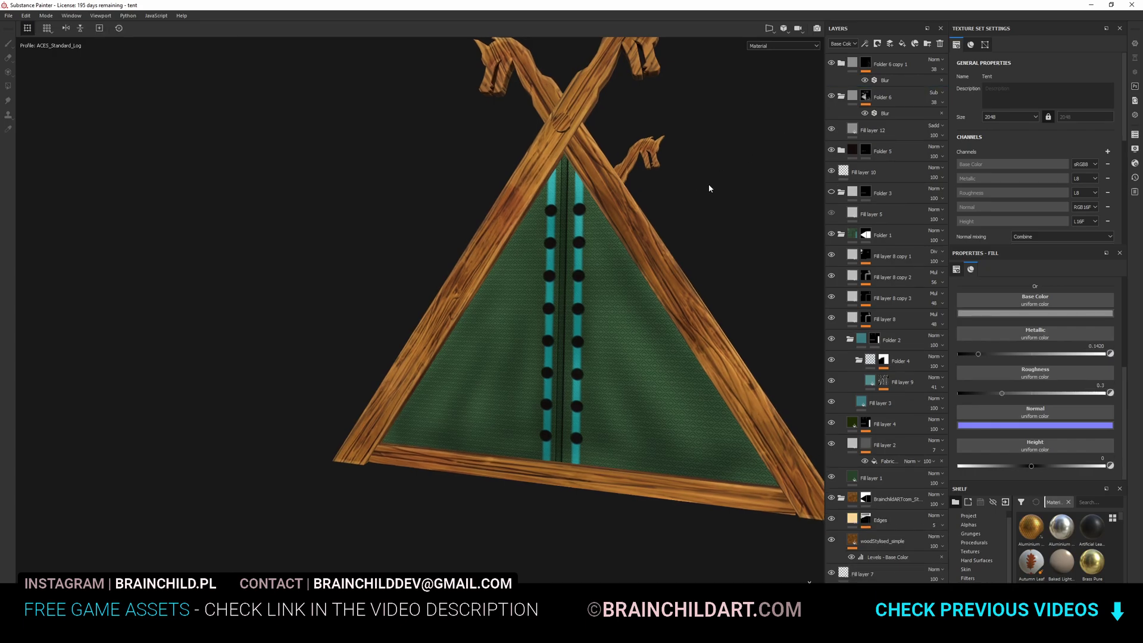
click(832, 152)
click(832, 152)
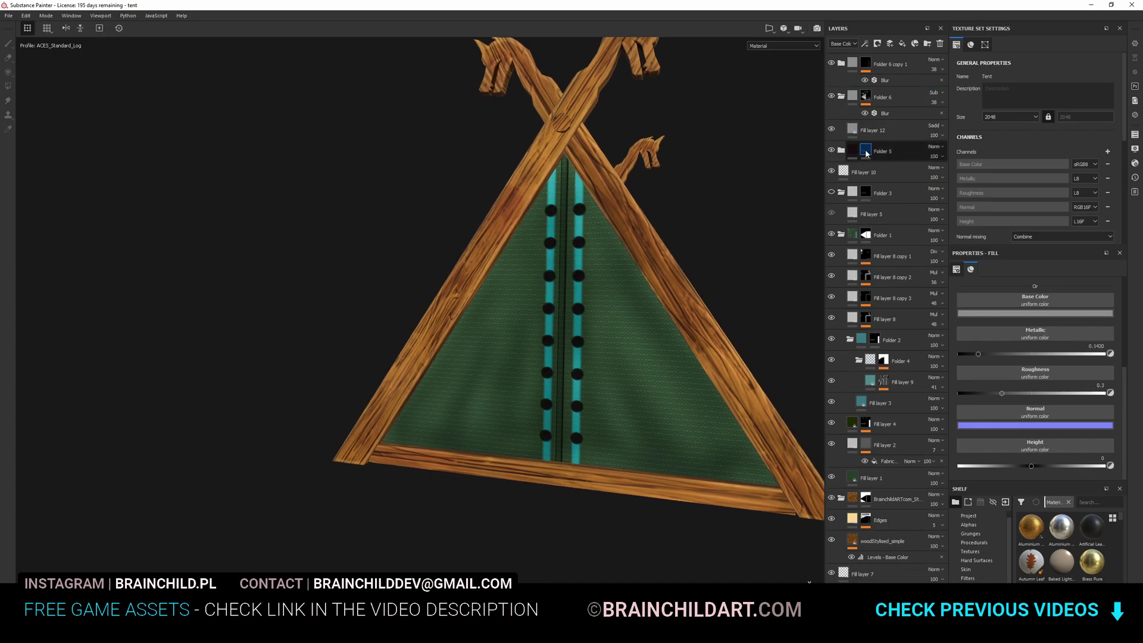
- Expand Folder 5 and create a new folder above it with a black mask
click(841, 151)
click(884, 151)
click(927, 44)
right_click(856, 151)
click(875, 168)
- Add a light grey fill layer, move it into Folder 7, and target that folder's mask for painting
click(902, 44)
alt+drag(801, 195, 498, 227)
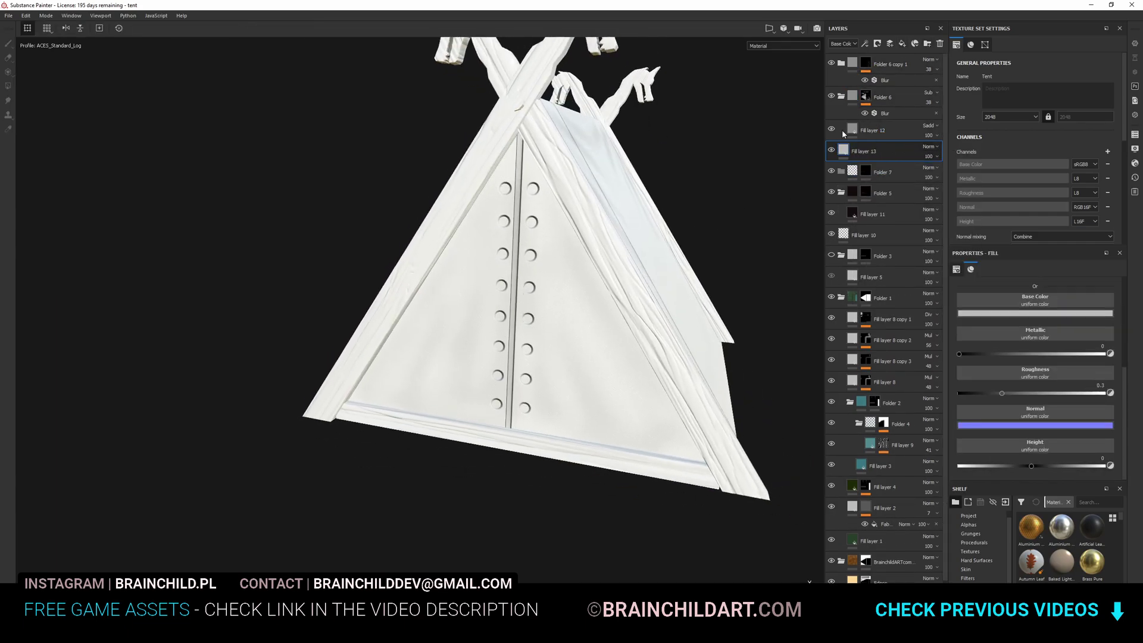
drag(847, 156, 857, 172)
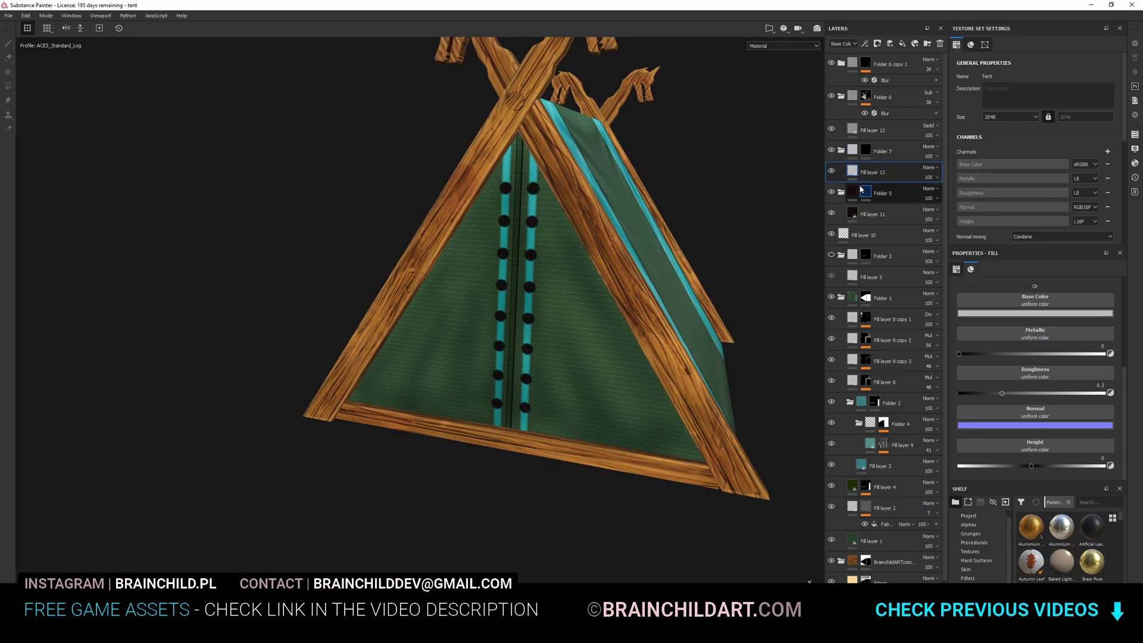
click(866, 151)
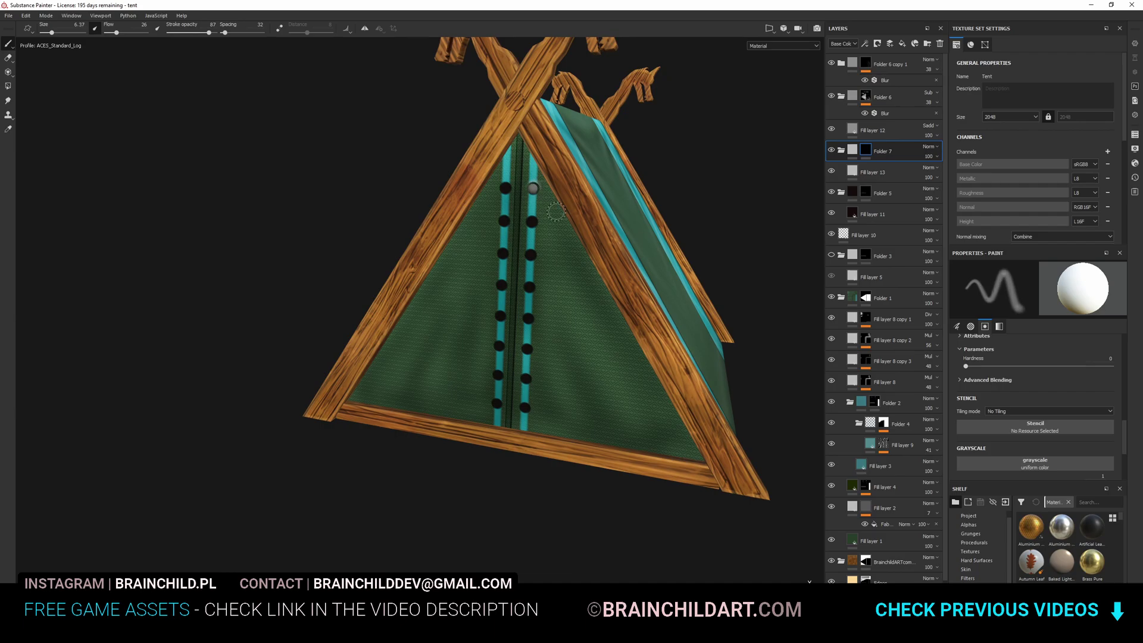
- Try a soft round dab over the top eyelet of the front's right row
key(ctrl+z)
alt+drag(557, 211, 570, 206)
alt+right_drag(570, 205, 587, 174)
click(570, 178)
key(ctrl+z)
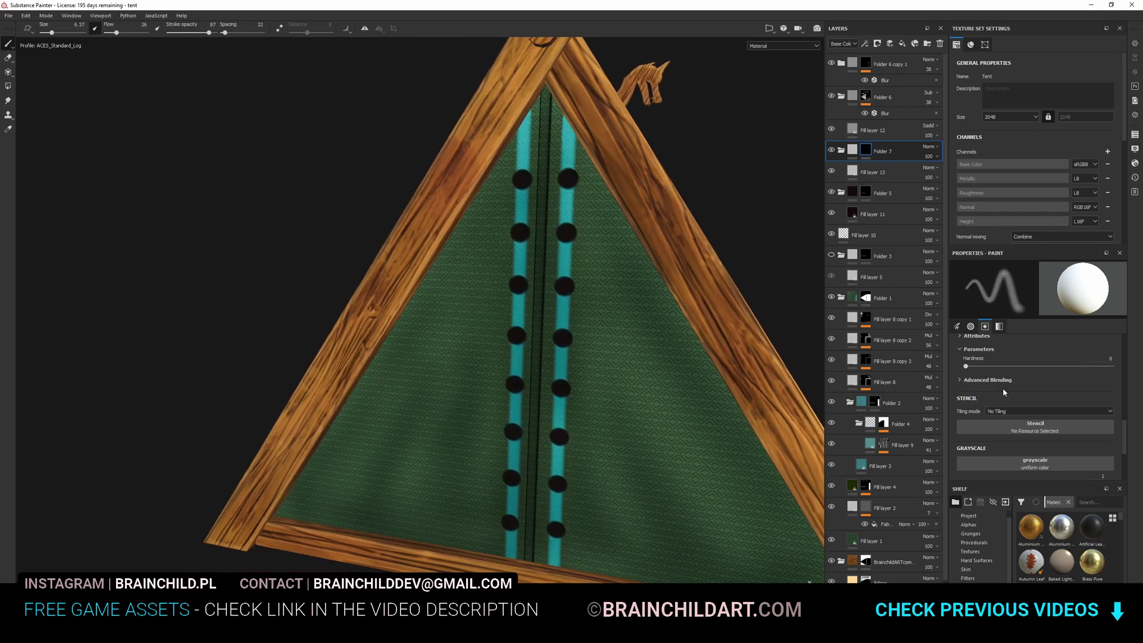
- Set the brush alpha to Circle Double
scroll(1002, 387, up, 4)
click(1003, 421)
scroll(1064, 481, down, 5)
click(1085, 533)
- Try ringing the right row of eyelets with a straight Circle Double stroke from its top eyelet to its bottom one
click(570, 179)
alt+drag(613, 288, 568, 288)
alt+right_drag(569, 288, 546, 311)
alt+drag(546, 312, 591, 271)
key(ctrl+z)
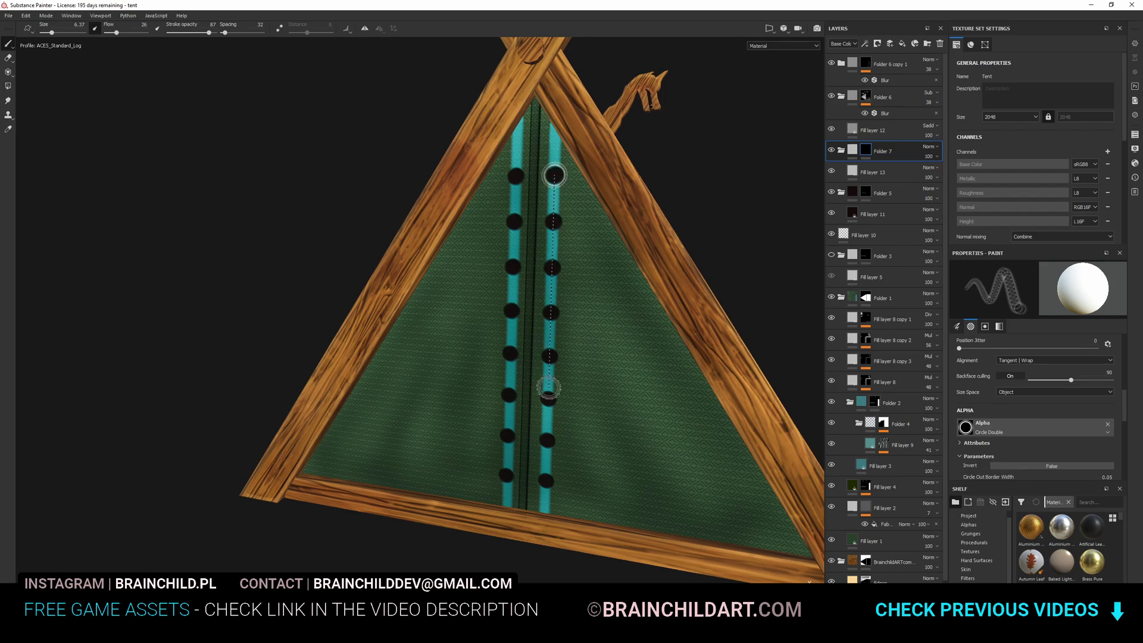
shift+click(545, 480)
key(ctrl+z)
key(ctrl+z)
- Set the Circle Double alpha's Circle Out Border Width to 0, Circle In Scale to 0.86 and Circle In Border Width to 0.4
scroll(1043, 393, down, 3)
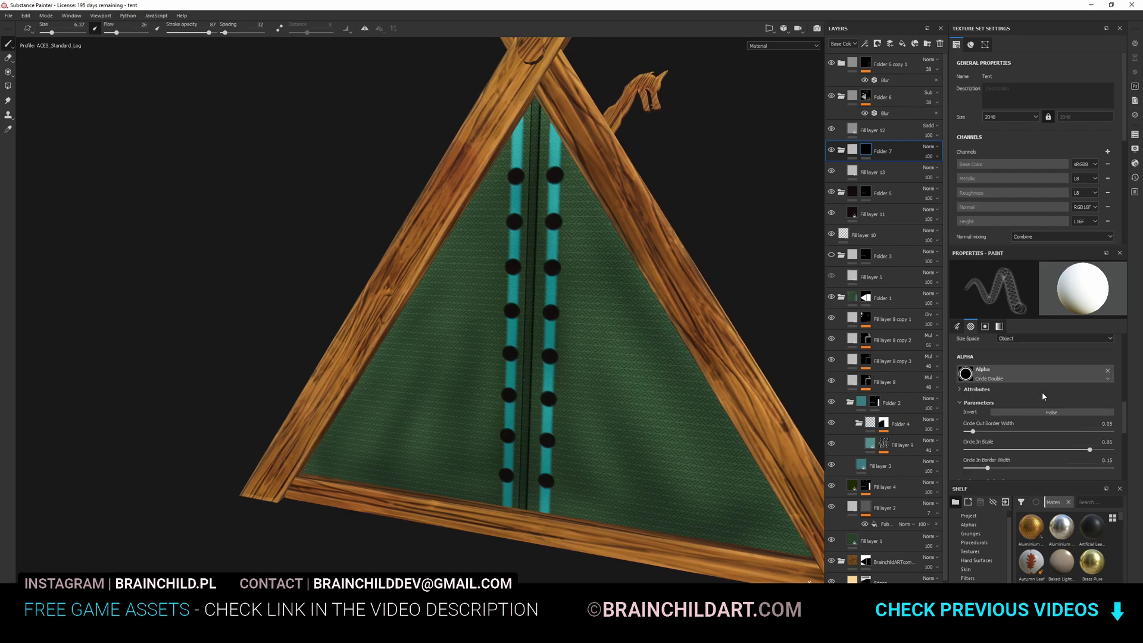
mouse_move(980, 434)
mouse_down()
mouse_move(1036, 433)
mouse_move(949, 435)
mouse_up()
drag(1090, 450, 1096, 454)
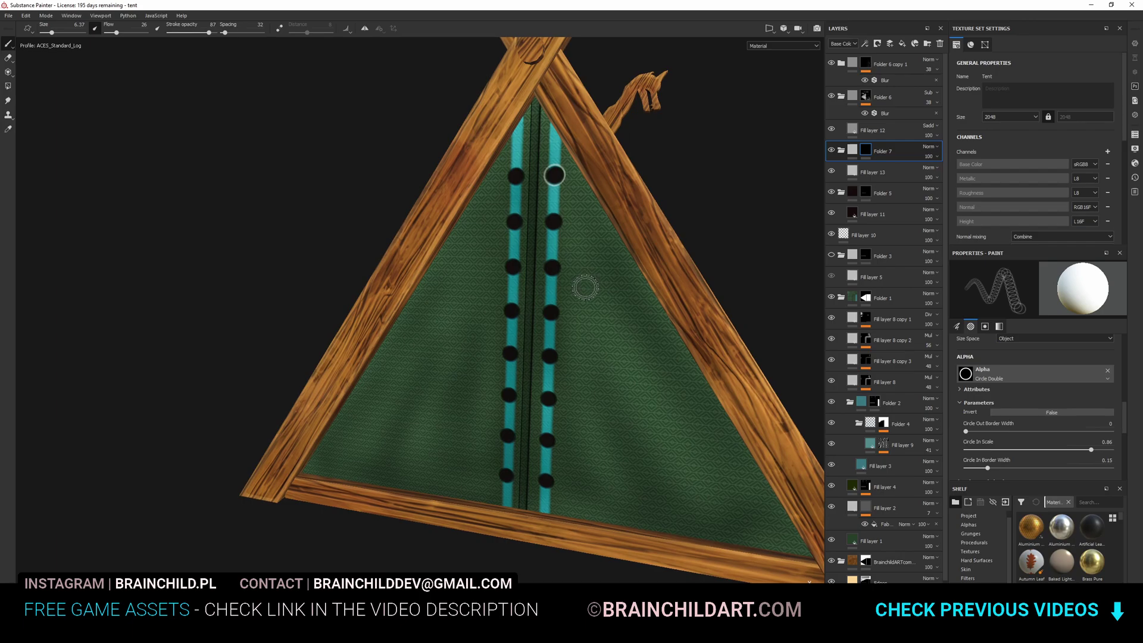
drag(988, 468, 1024, 468)
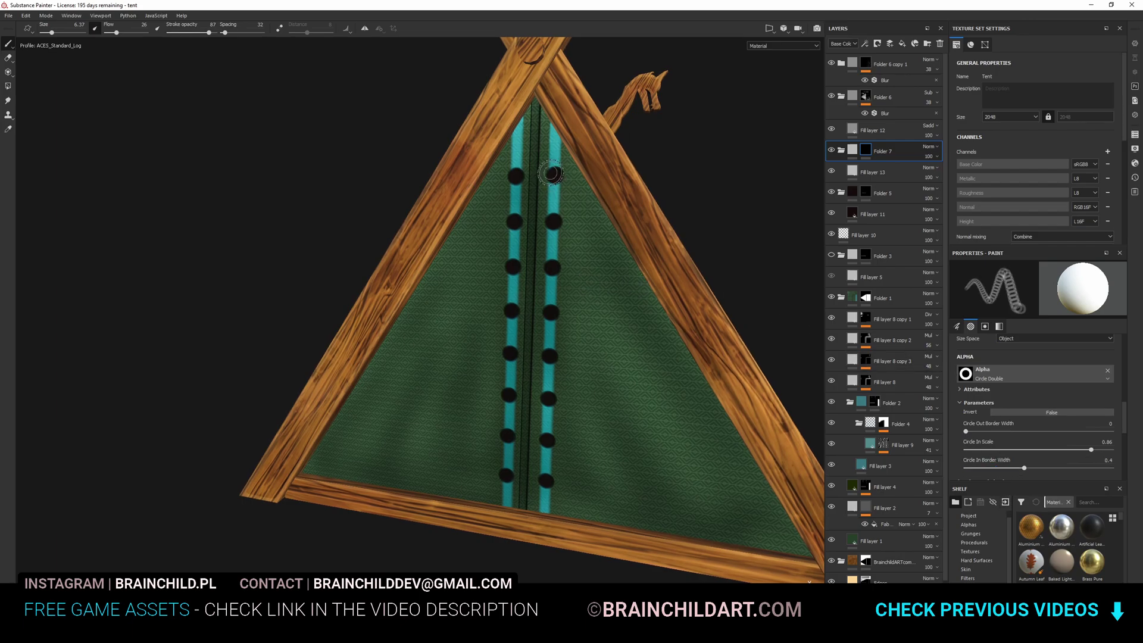
- Try a thicker ring stamp around the right row's top eyelet and judge it from a distance
click(555, 176)
alt+drag(645, 323, 570, 321)
scroll(570, 321, down, 6)
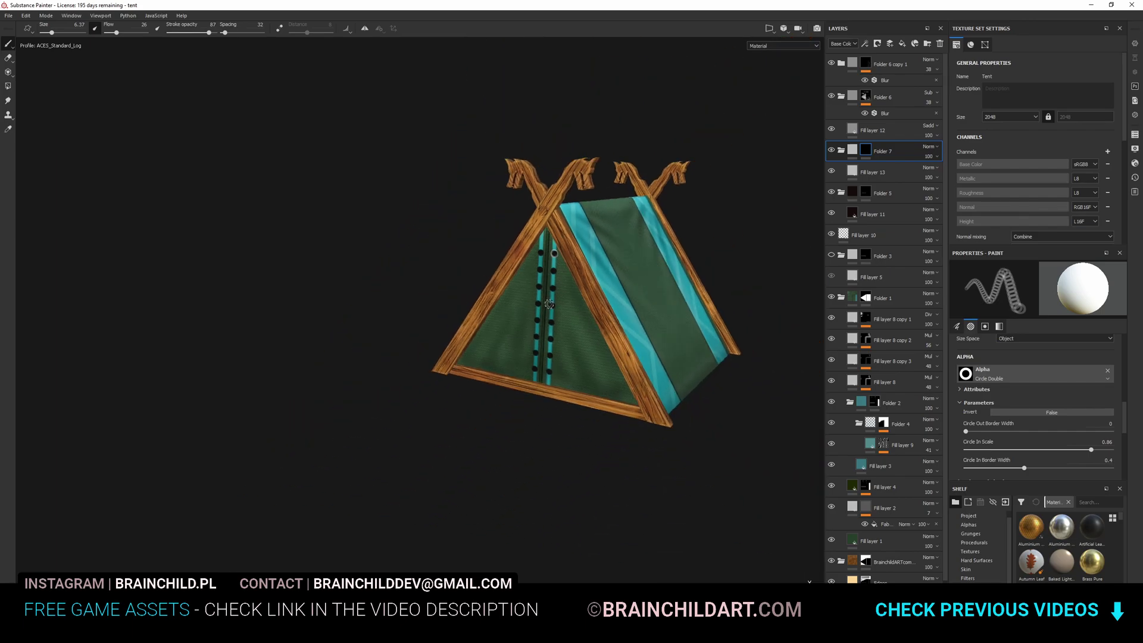
scroll(570, 286, up, 6)
key(ctrl+z)
alt+drag(576, 210, 626, 220)
scroll(1023, 409, up, 4)
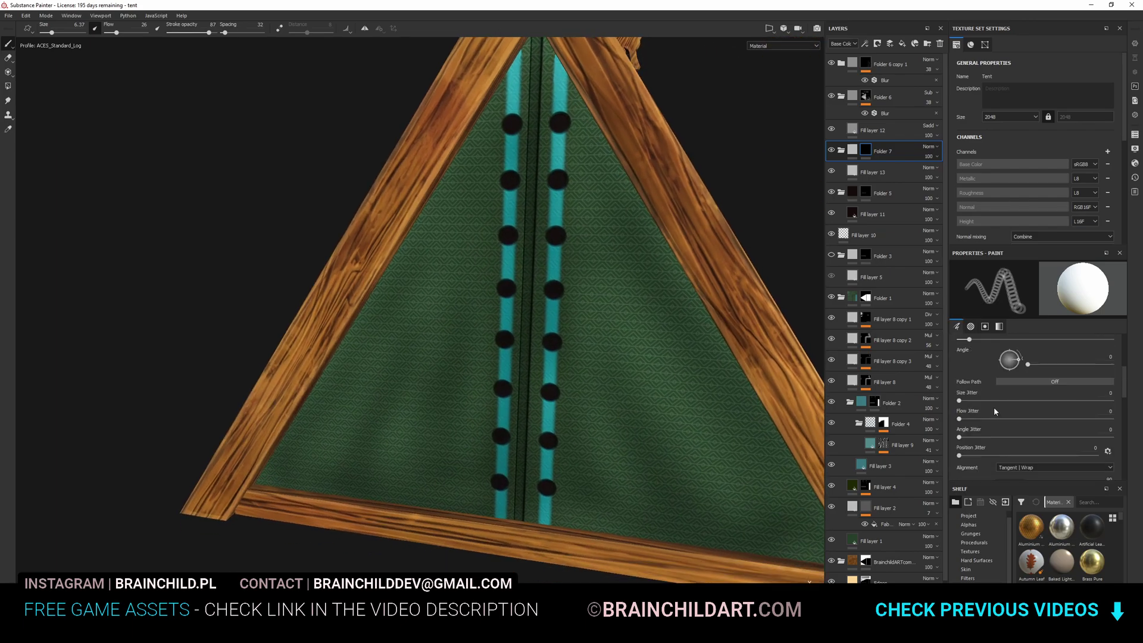
- Try a straight stroke of rings down the right row of eyelets with brush spacing 280
scroll(999, 410, up, 2)
drag(990, 444, 1065, 447)
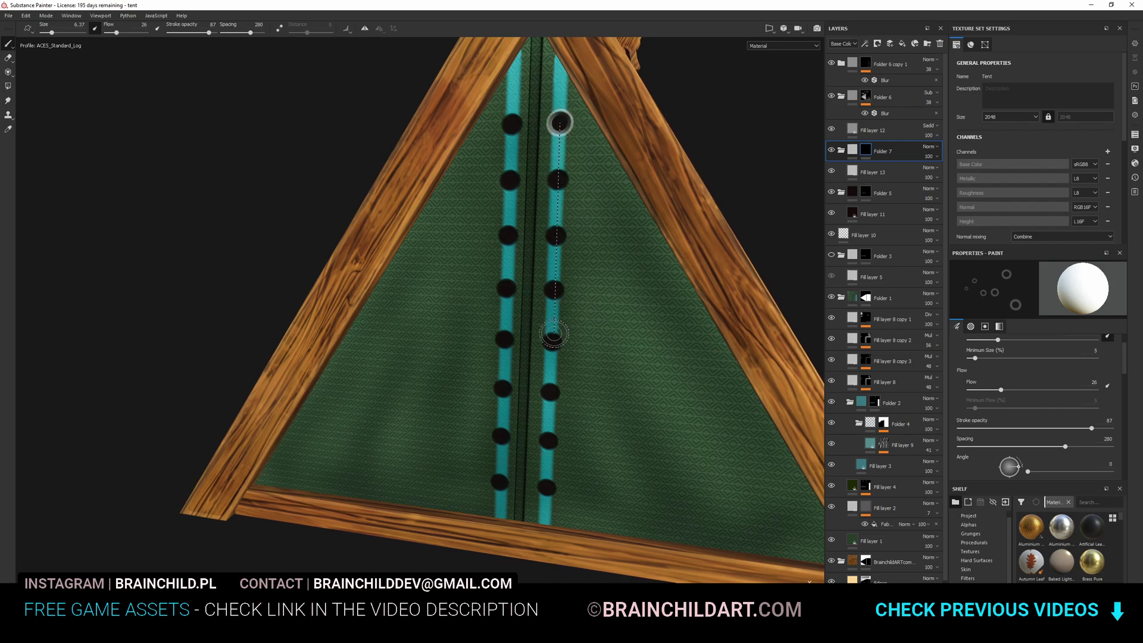
shift+click(546, 486)
key(ctrl)
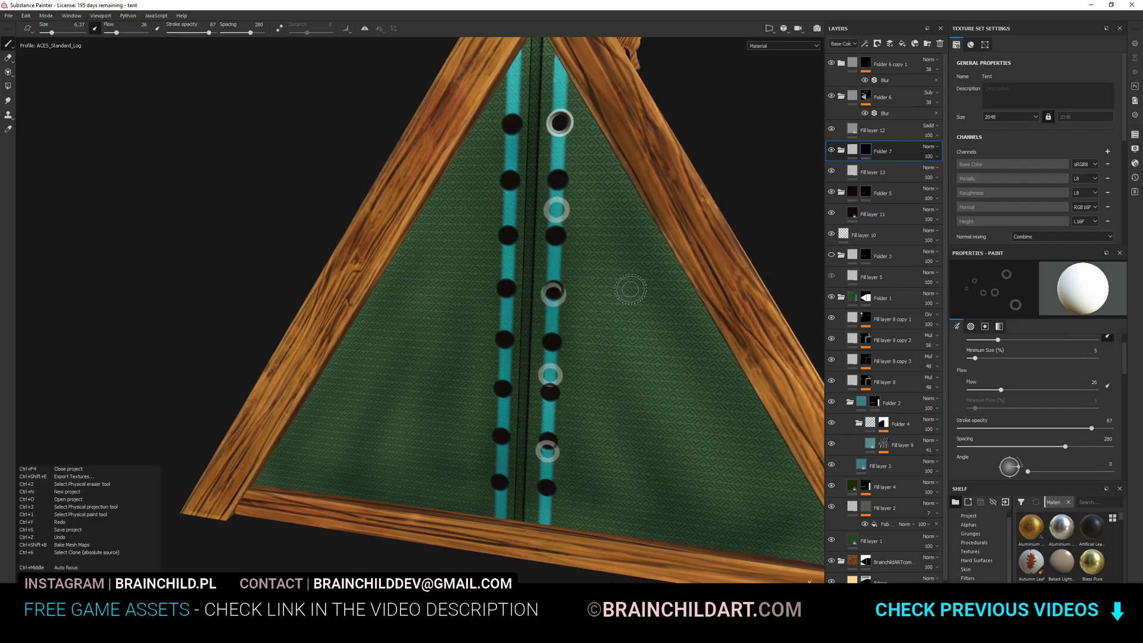
key(ctrl+z)
- Set the brush spacing to 182 and ring both rows of front eyelets with straight strokes from top to bottom
click(1030, 447)
click(1009, 447)
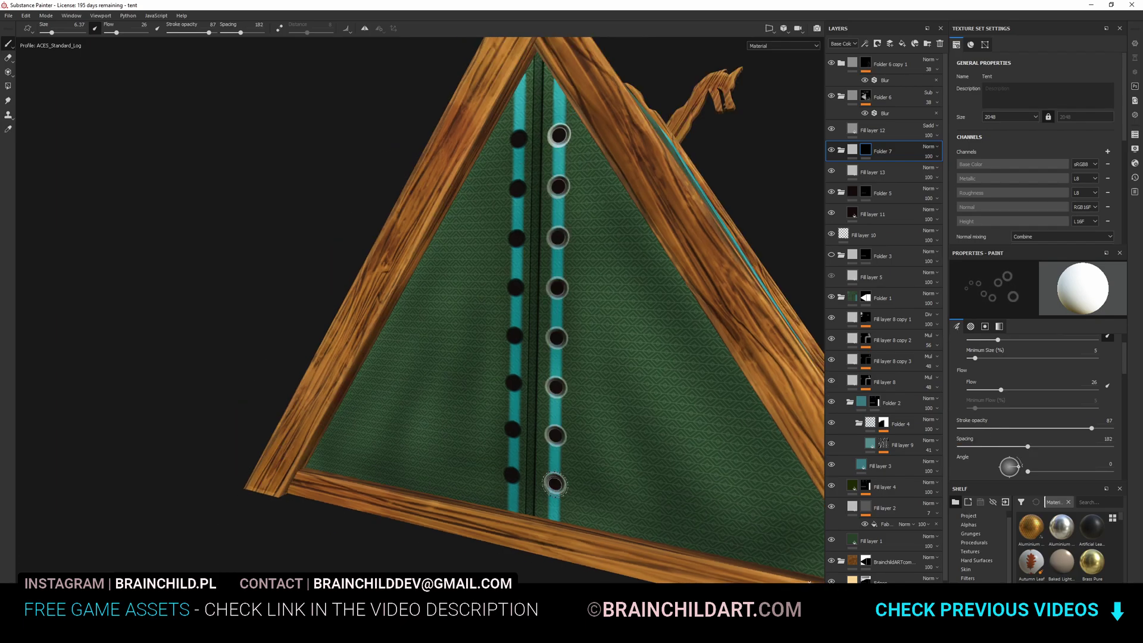
alt+drag(645, 421, 662, 411)
scroll(607, 423, up, 3)
scroll(607, 422, up, 3)
scroll(678, 262, up, 2)
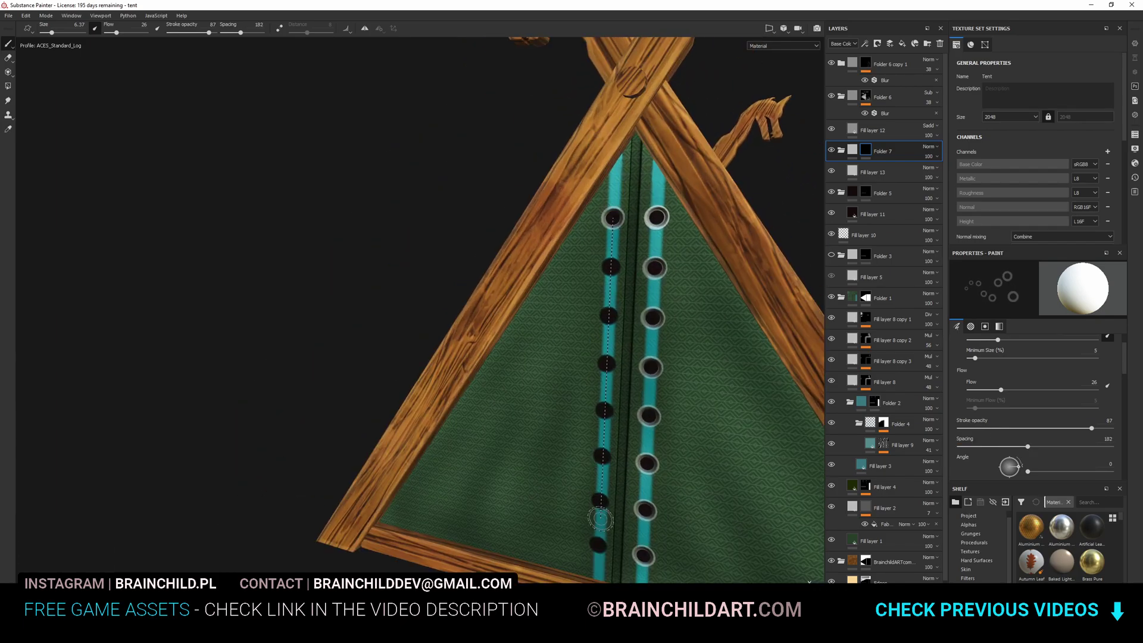
shift+click(599, 545)
mouse_move(716, 486)
alt+mouse_down()
mouse_move(676, 411)
mouse_move(547, 408)
alt+mouse_up()
key(ctrl+z)
key(ctrl+z)
click(556, 111)
shift+click(559, 446)
- Examine the ringed eyelets from a distance and several angles, and review the ring alpha's parameters
scroll(595, 404, down, 4)
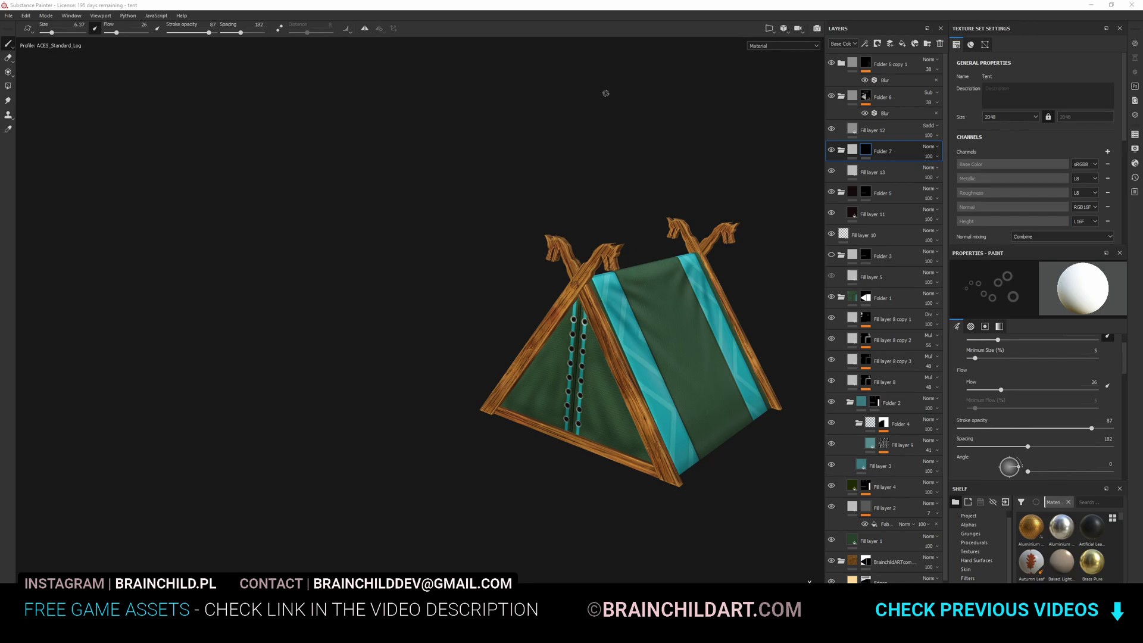
scroll(683, 206, down, 2)
alt+drag(684, 206, 614, 290)
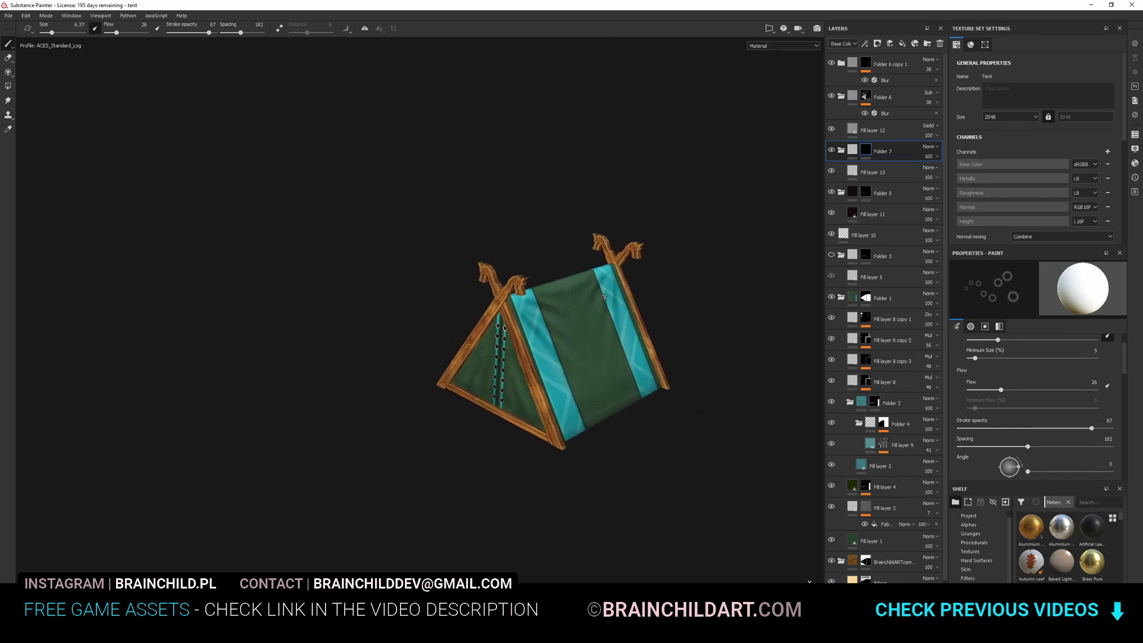
scroll(603, 292, up, 2)
alt+drag(606, 296, 612, 294)
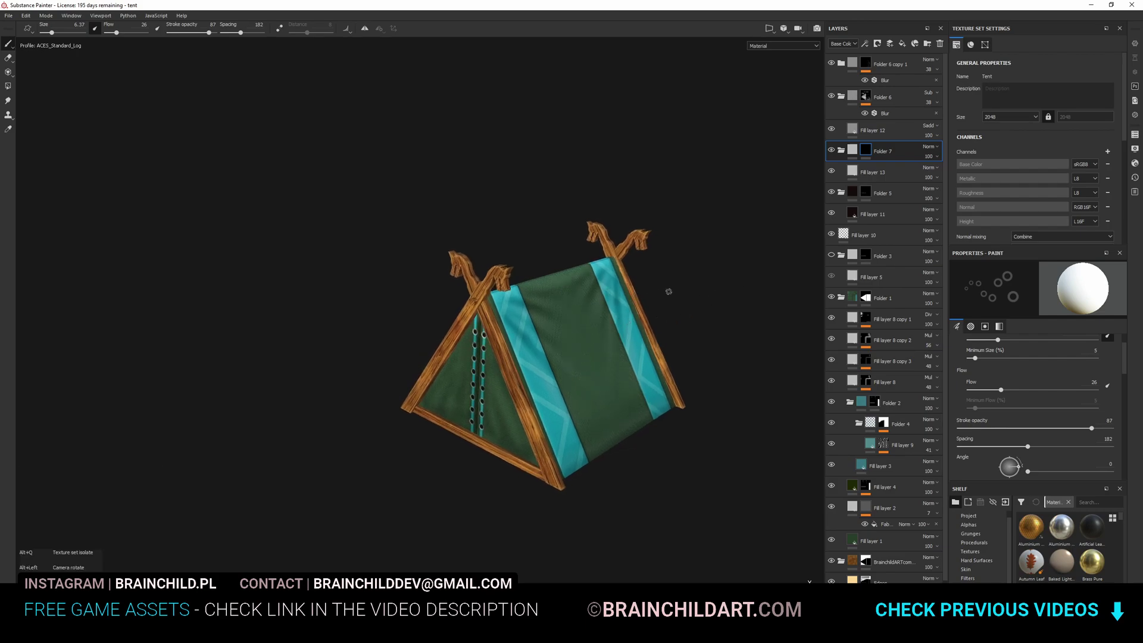
alt+drag(566, 311, 644, 241)
scroll(1008, 384, down, 5)
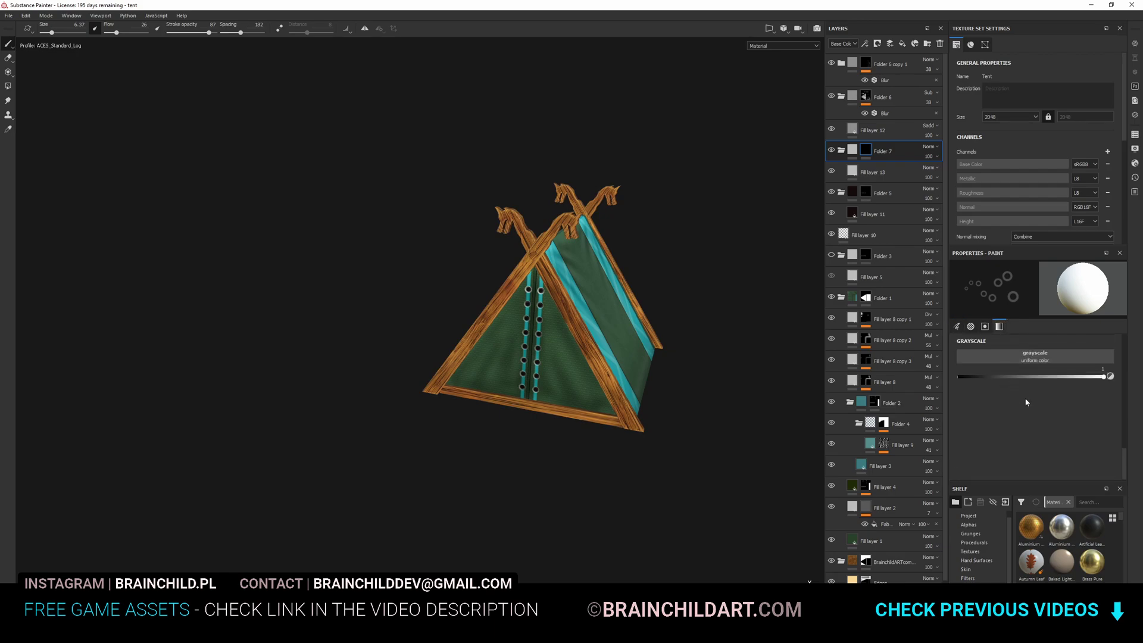
scroll(1033, 414, up, 3)
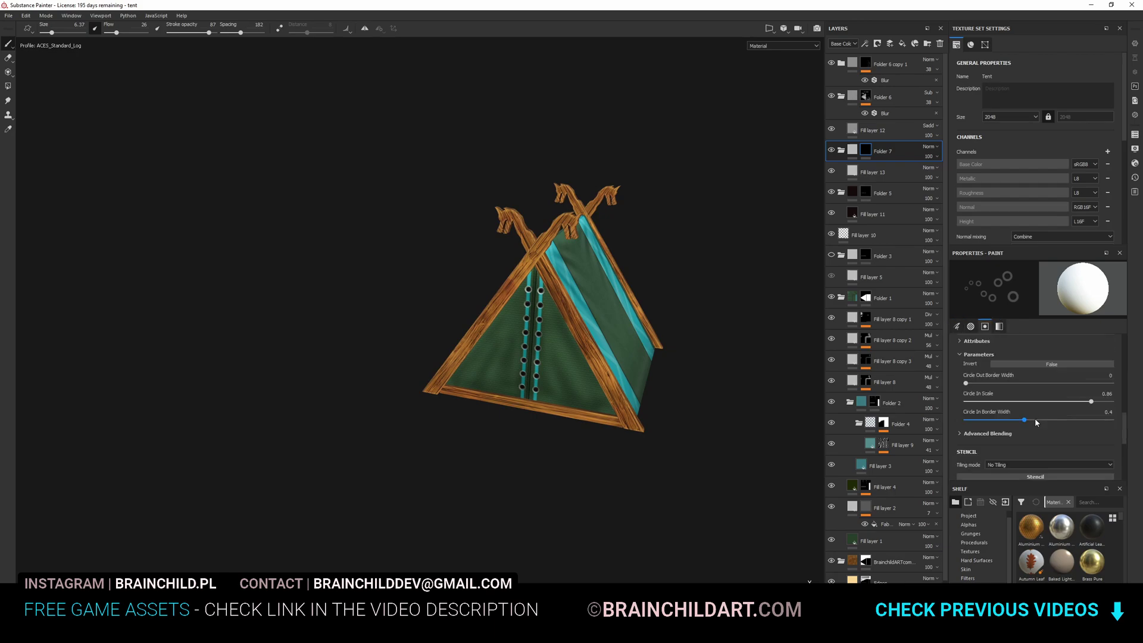
alt+drag(595, 343, 558, 346)
- Change the base color of Fill layer 13, which colors the eyelet rings, to a darker muted blue-grey
click(855, 172)
click(1024, 314)
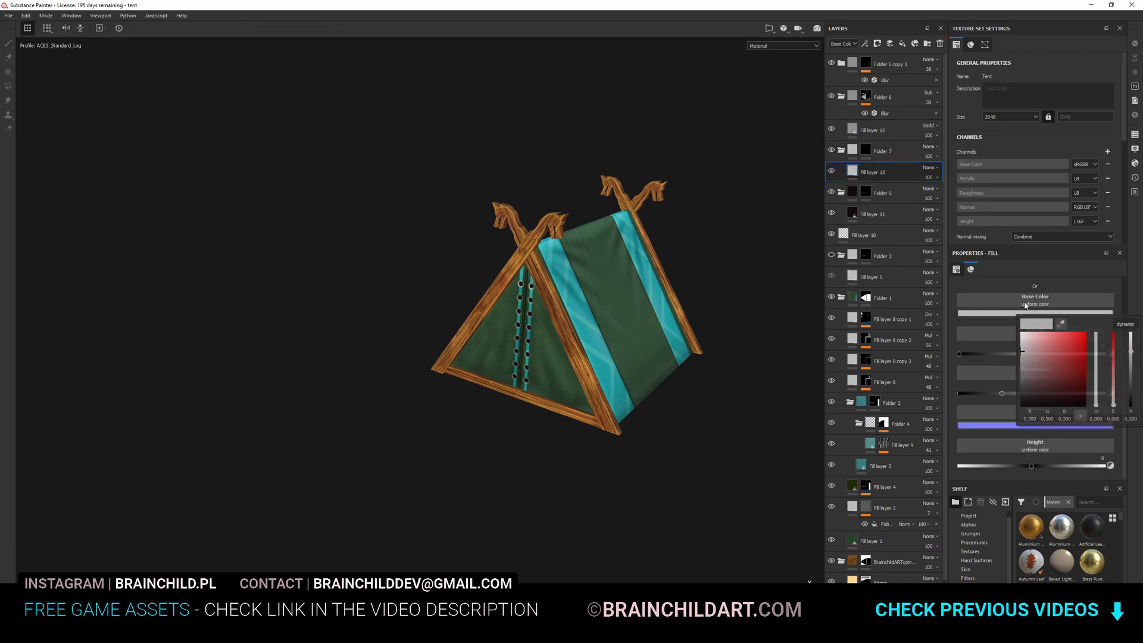
click(1096, 374)
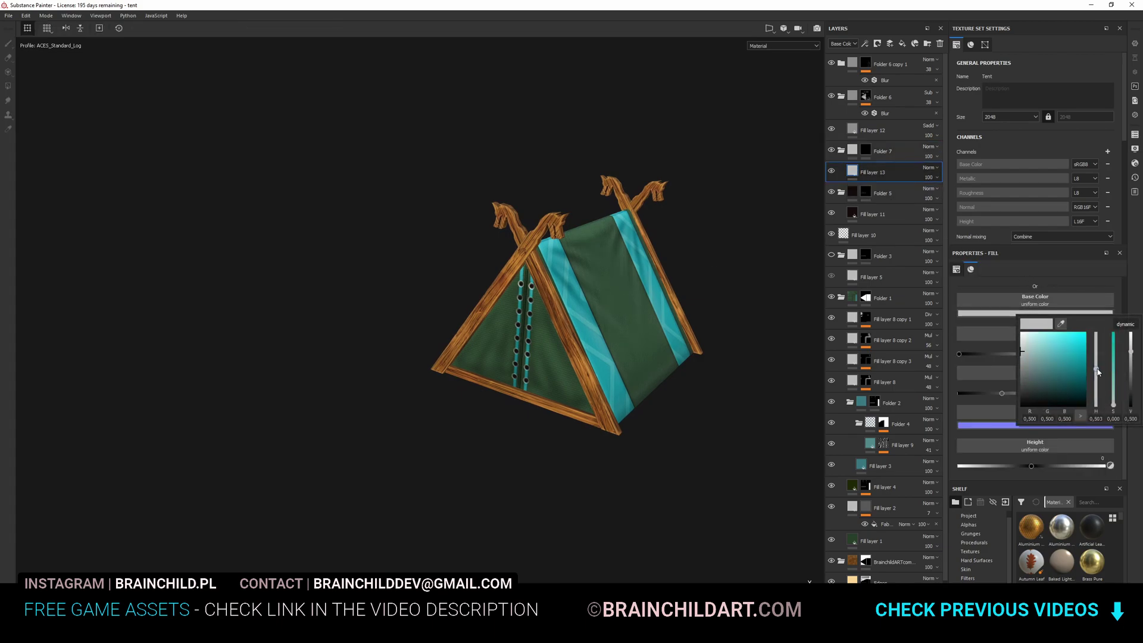
drag(1099, 371, 1097, 368)
click(1033, 373)
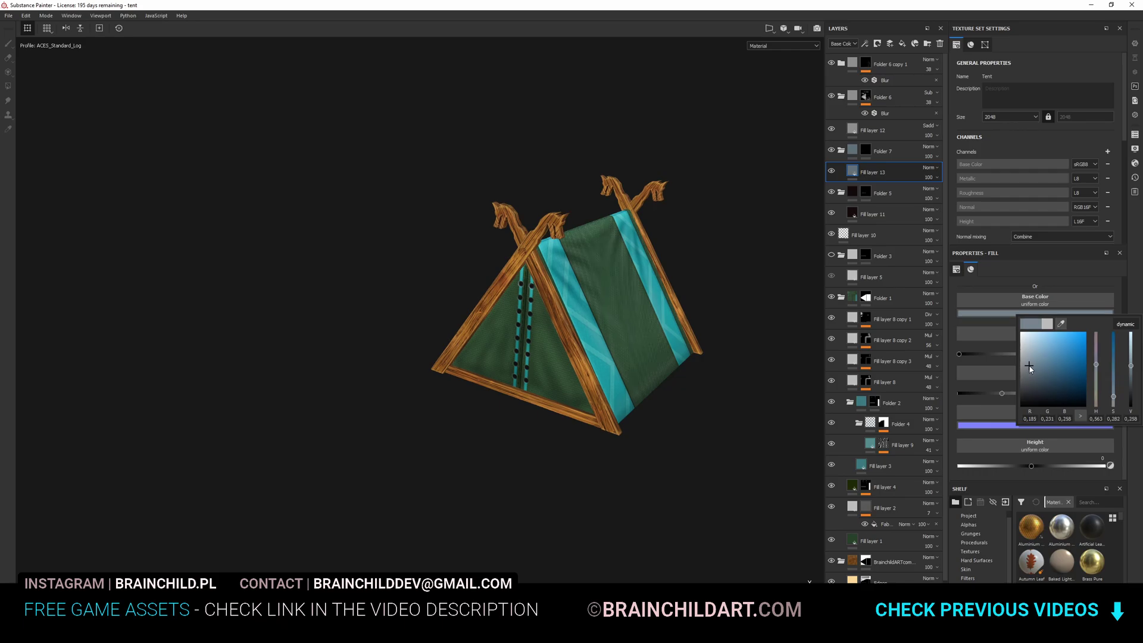
alt+drag(686, 260, 647, 216)
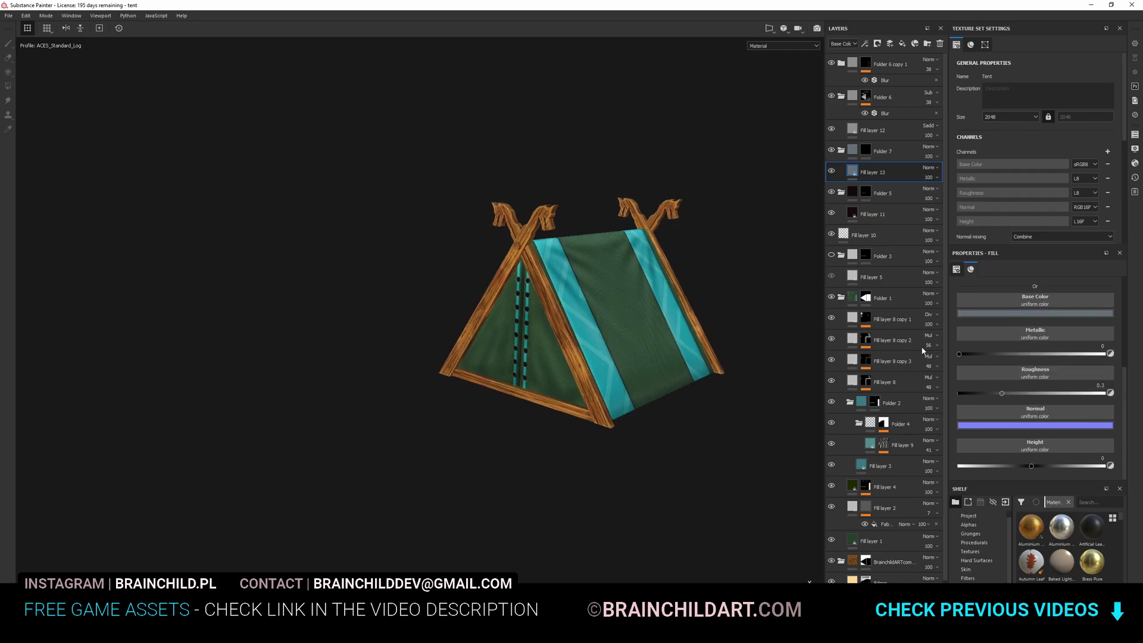
alt+drag(664, 265, 653, 277)
scroll(658, 279, up, 5)
scroll(664, 281, down, 8)
alt+middle_drag(683, 280, 646, 313)
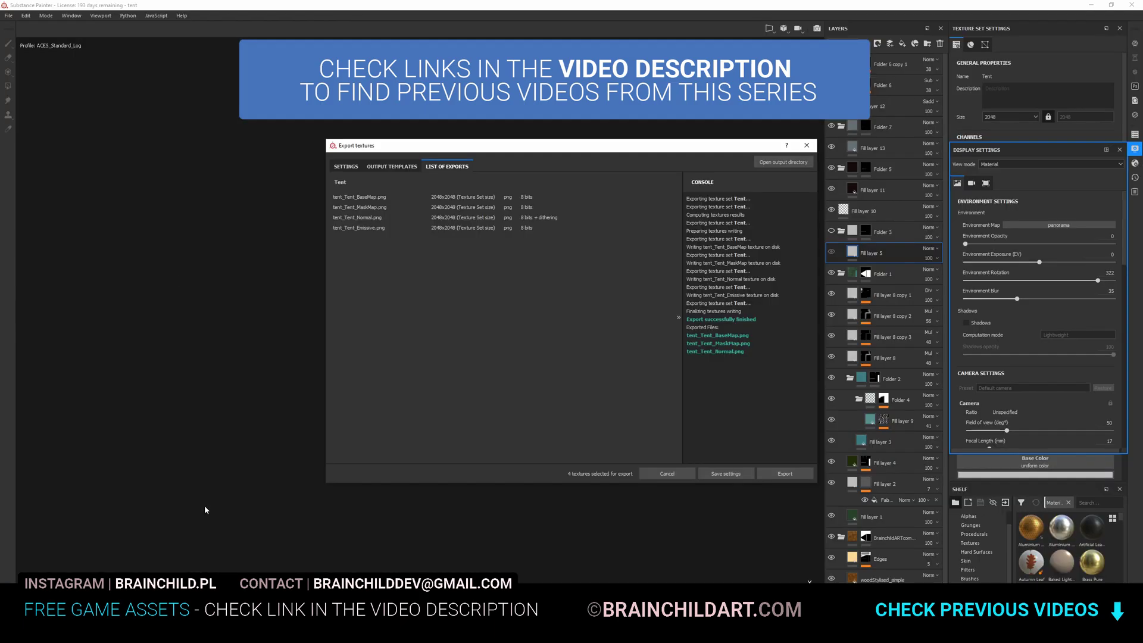
- Export the tent's textures with the Unity HD Render Pipeline (Metallic Standard) output template into the Unity project's Textures/Tent folder
click(675, 472)
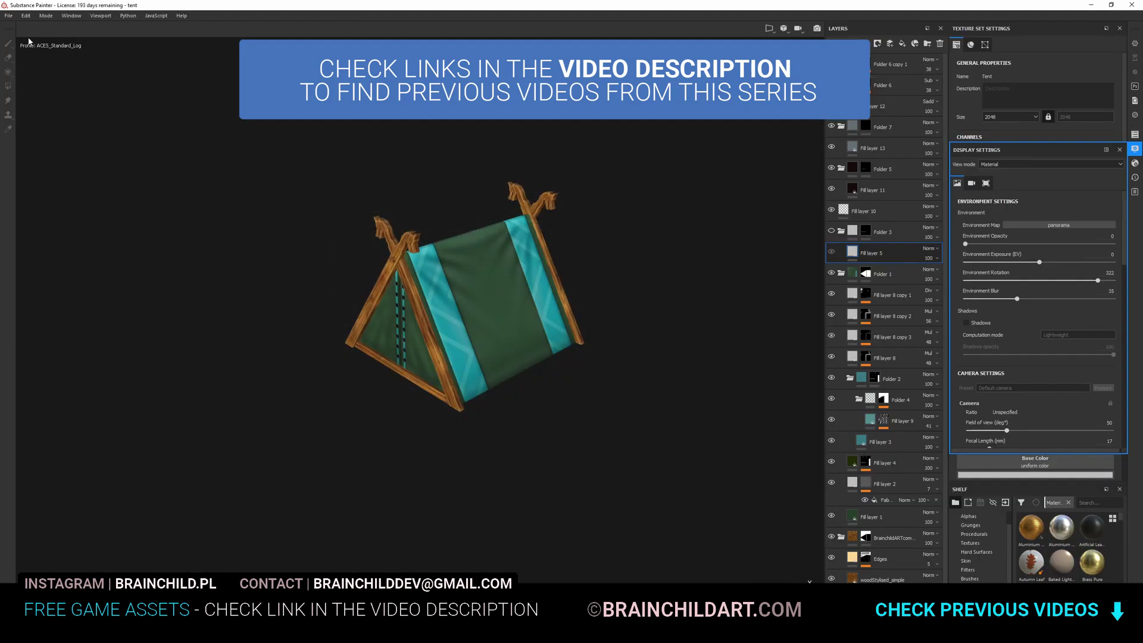
click(15, 19)
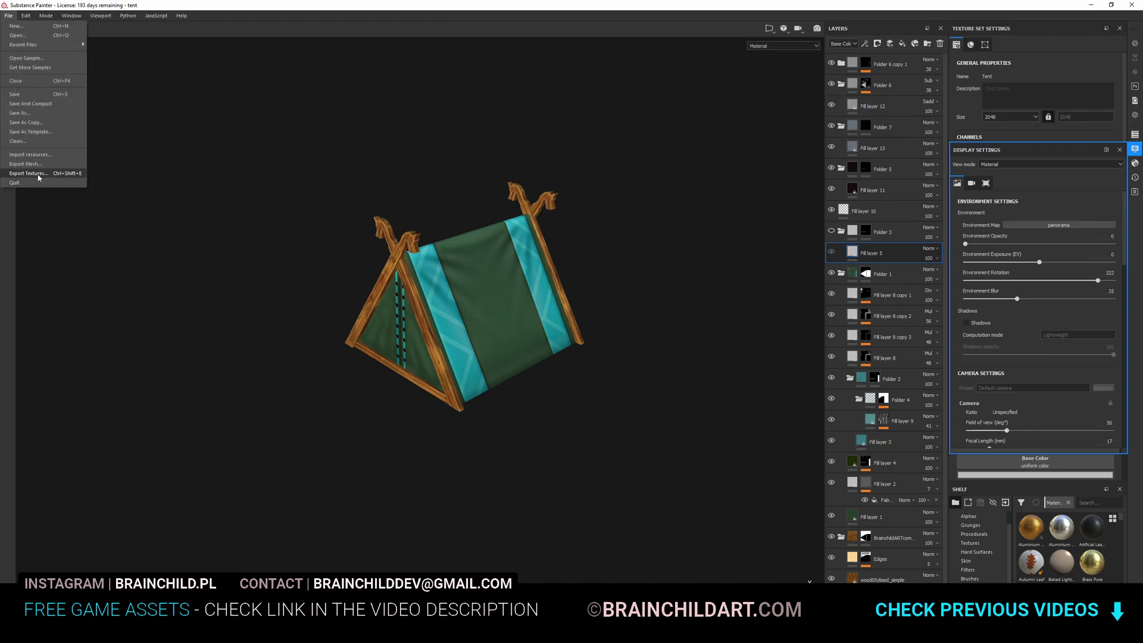
click(307, 208)
key(ctrl+shift+e)
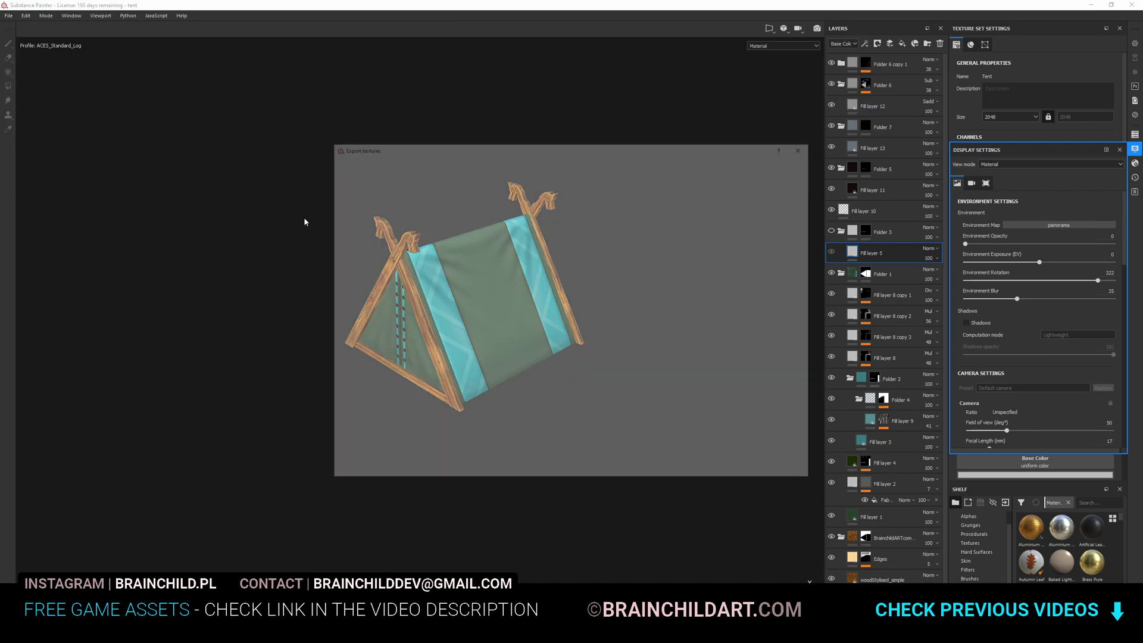
click(616, 217)
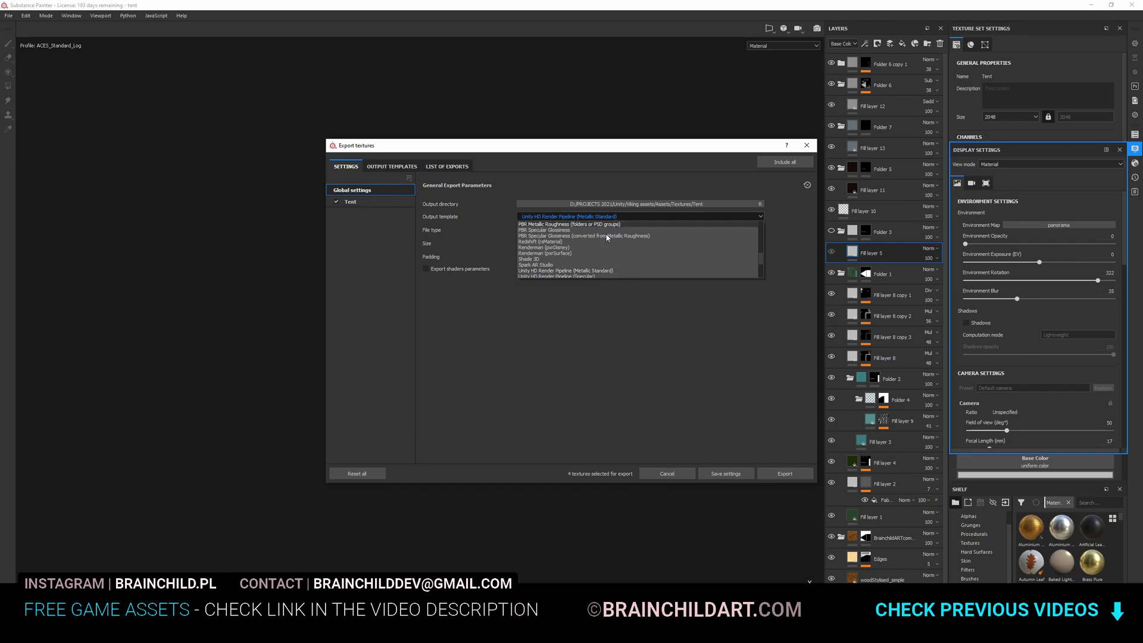
click(561, 276)
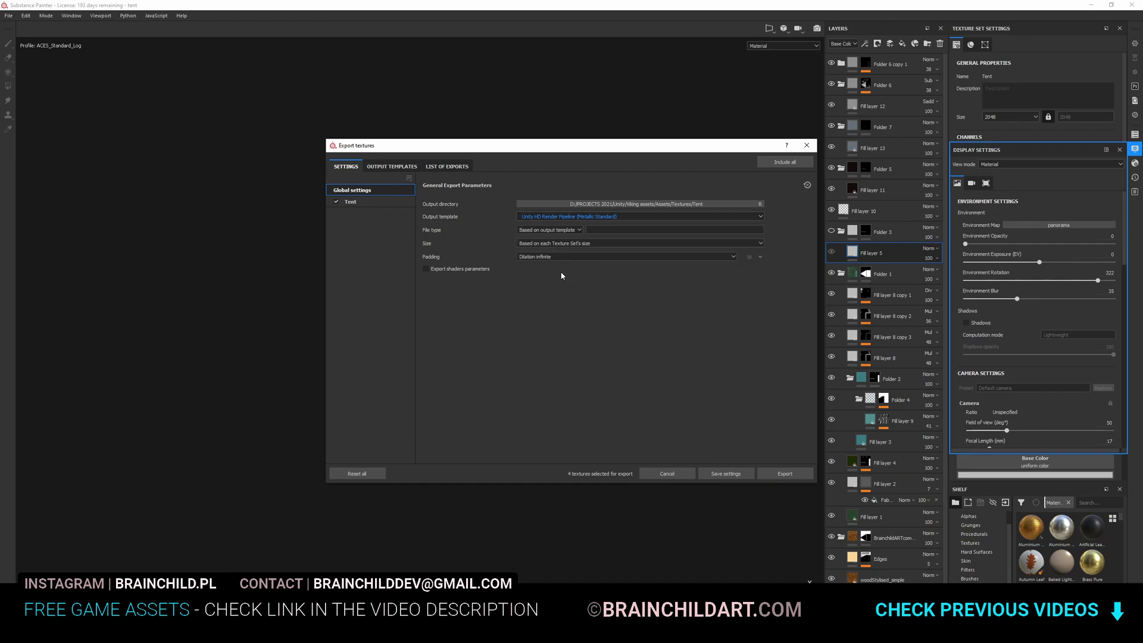
click(785, 473)
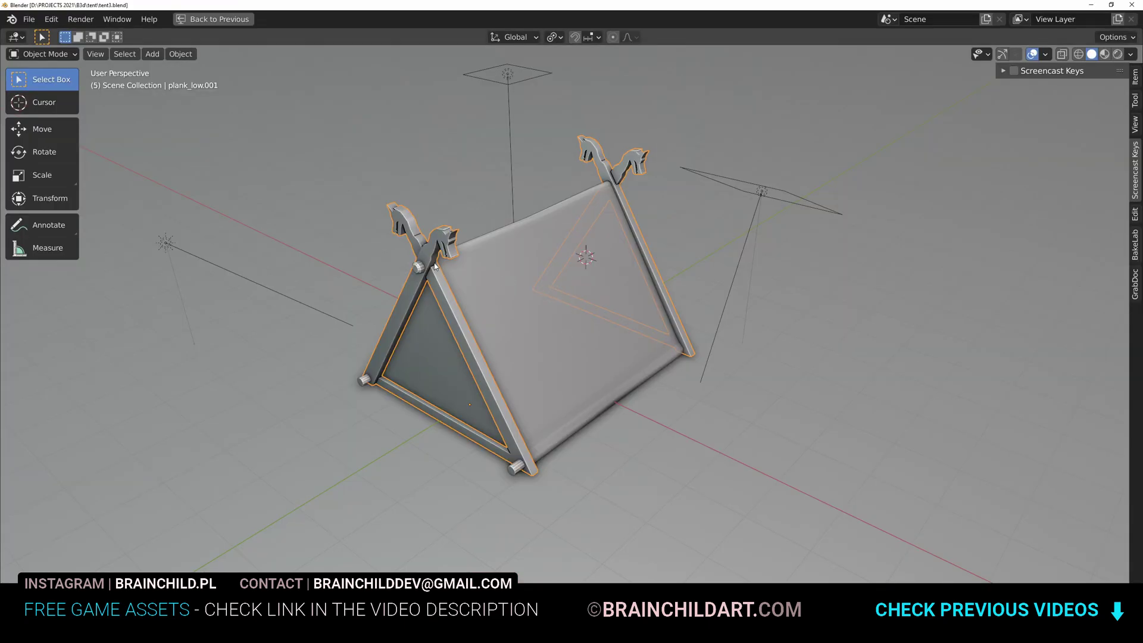
- Switch to Blender and move the selected low-poly tent parts into a new collection named Tent_lowpoly
scroll(756, 236, down, 3)
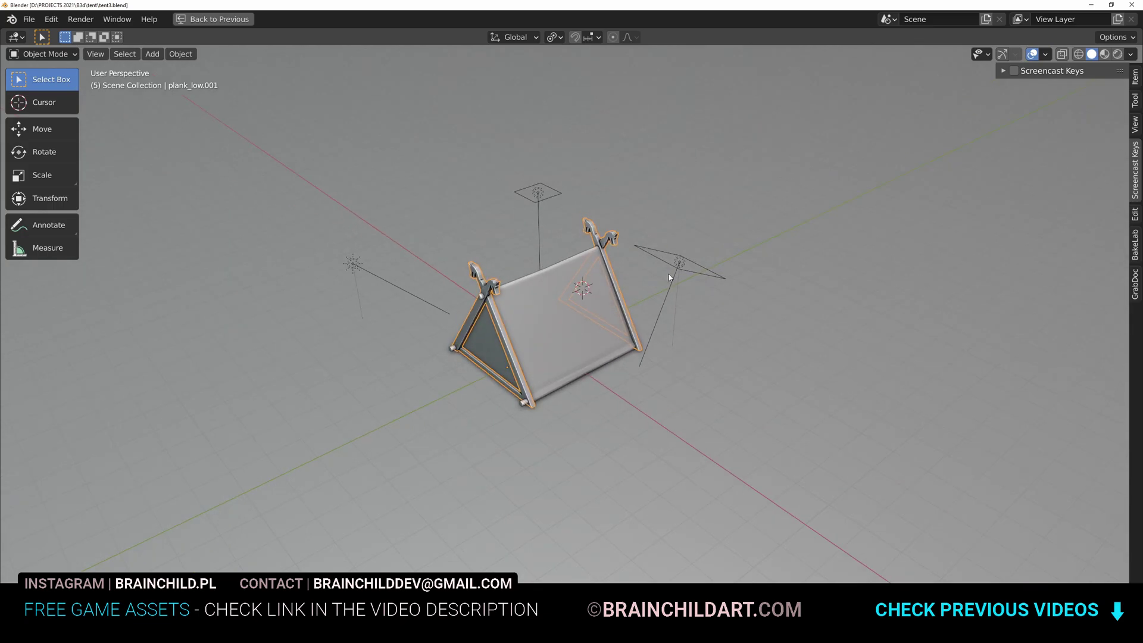
drag(396, 217, 400, 221)
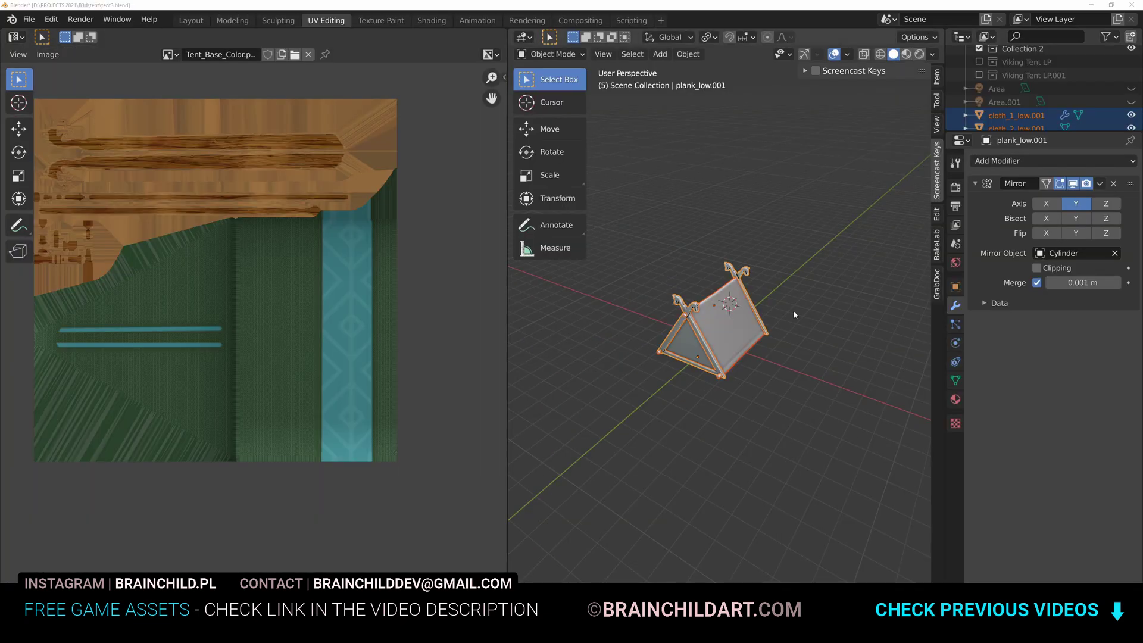
key(m)
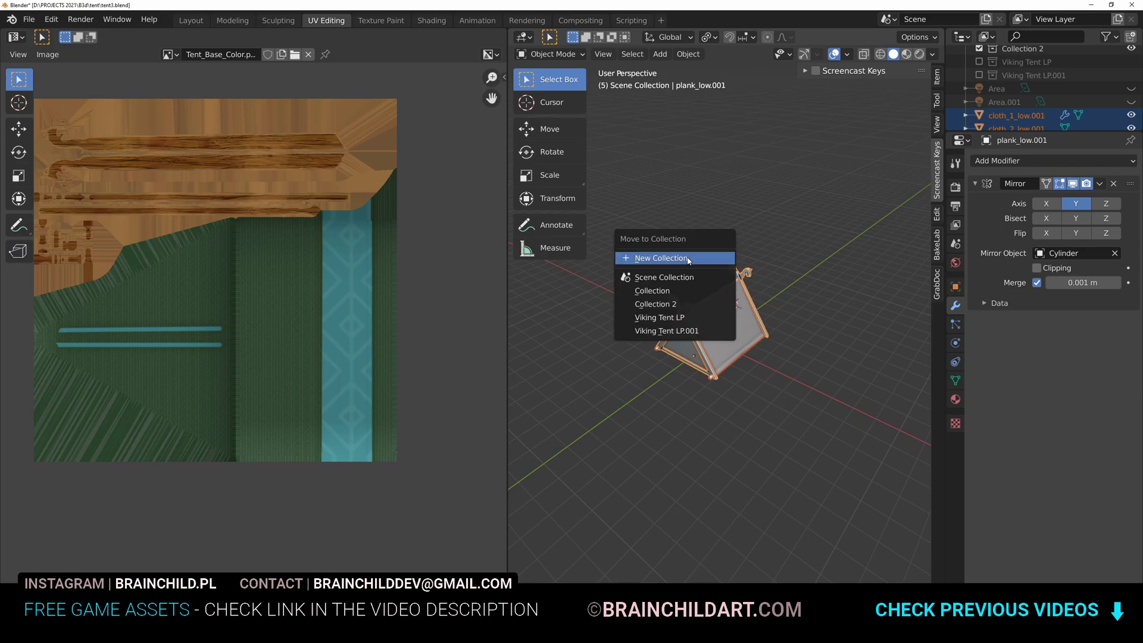
click(671, 257)
text(Tent_low.001)
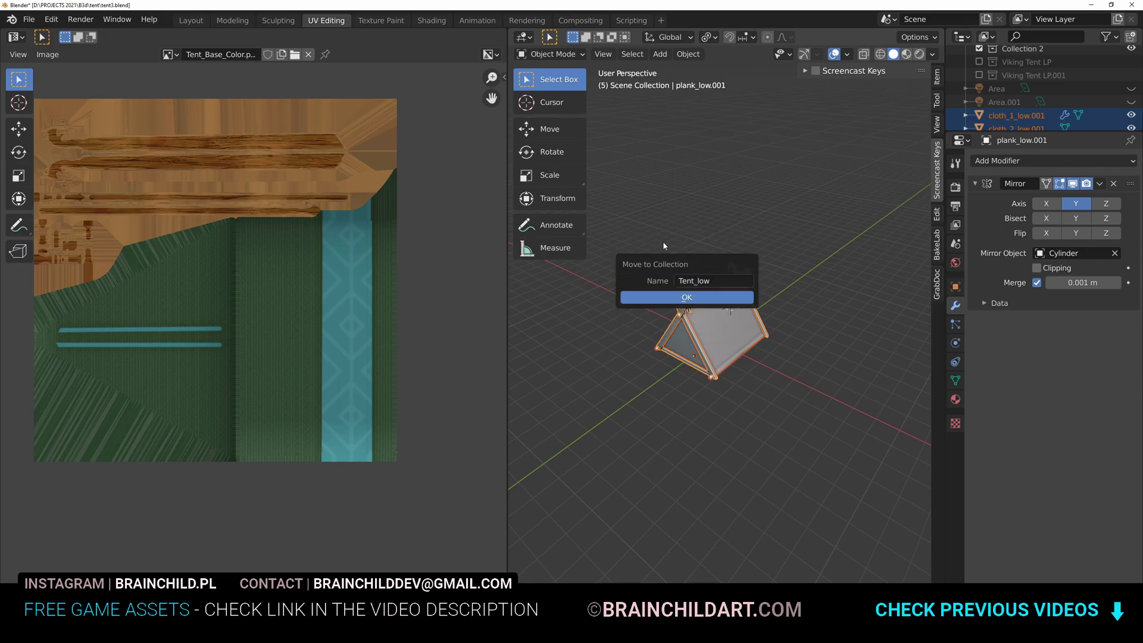
key(Return)
double_click(1027, 91)
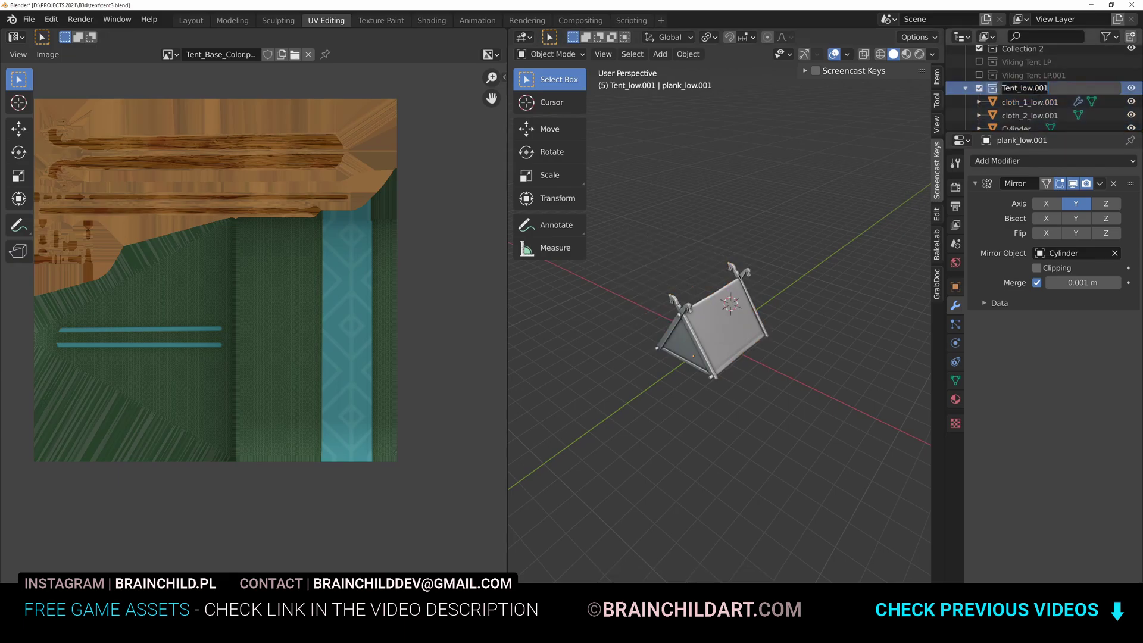
key(Return)
- Select individual tent parts and test-move them to check which pieces are separate objects
click(1030, 102)
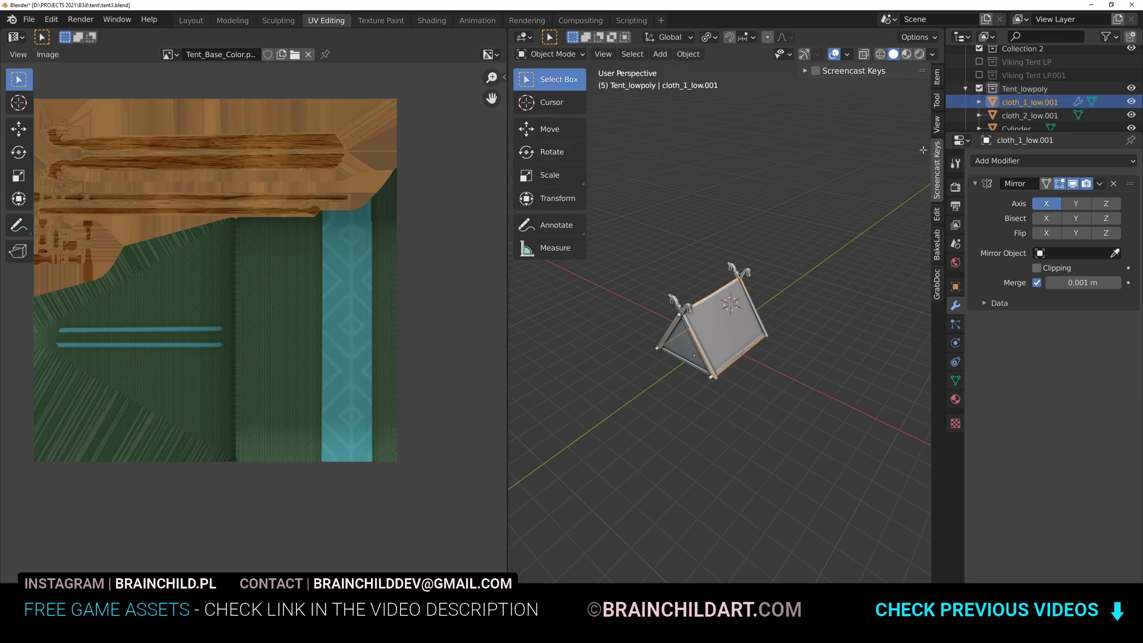
scroll(814, 242, up, 2)
scroll(814, 242, up, 1)
middle_drag(717, 245, 731, 275)
click(680, 257)
middle_drag(676, 332, 707, 317)
click(680, 272)
key(g)
right_click(696, 372)
click(692, 261)
middle_drag(760, 265, 723, 287)
scroll(760, 269, up, 5)
scroll(760, 269, down, 4)
click(859, 271)
- Join the tent's cylinder pieces with the wooden planks and try adding the cloth cover to the same object
click(668, 274)
click(669, 274)
shift+click(678, 276)
shift+click(669, 279)
key(ctrl+j)
key(Tab)
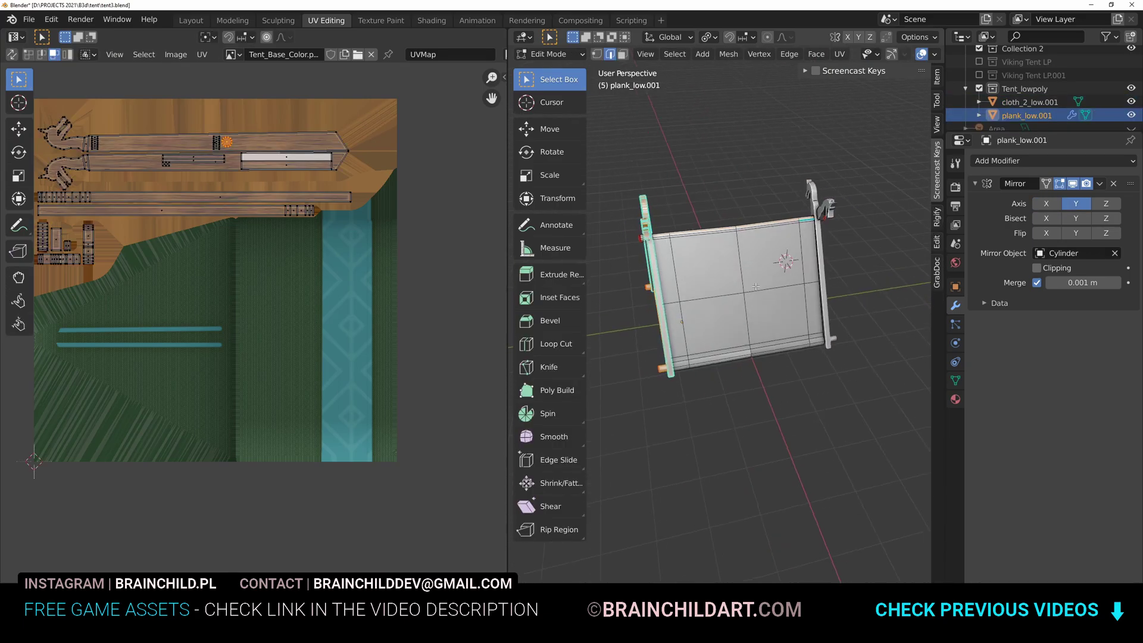
key(ctrl+z)
key(ctrl+z)
- Delete the half of the cloth cover's mesh beyond the centre line, selecting it through the mesh in a side view
click(737, 292)
key(g)
right_click(796, 320)
key(Tab)
middle_drag(796, 319, 756, 296)
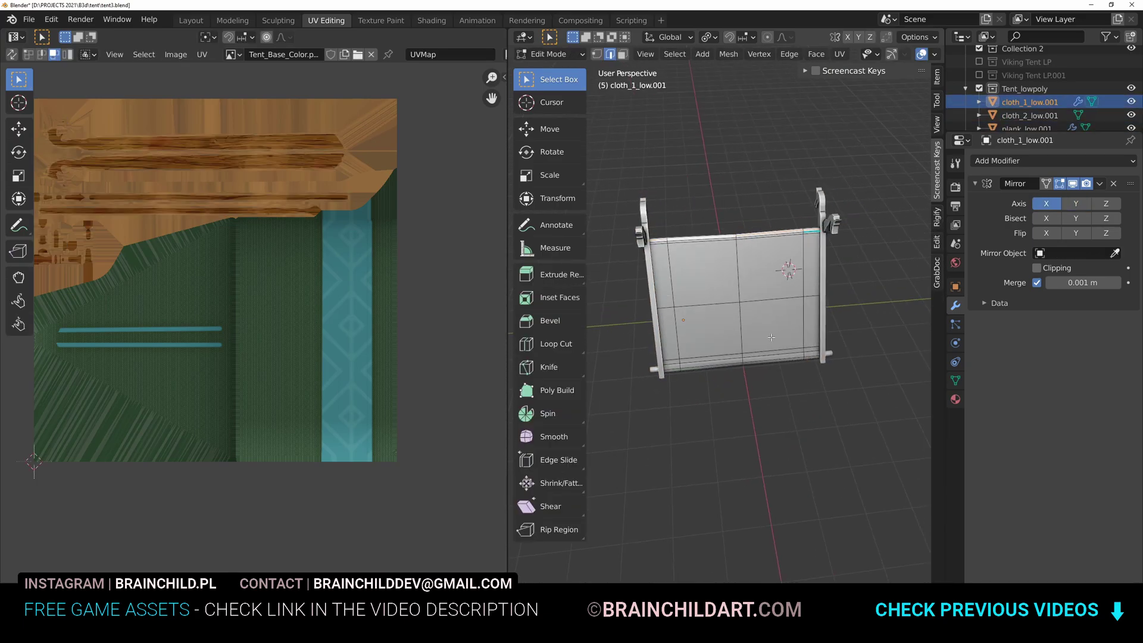
key(a)
key(ctrl+KP_3)
key(shift+z)
key(alt+a)
key(b)
drag(713, 192, 831, 326)
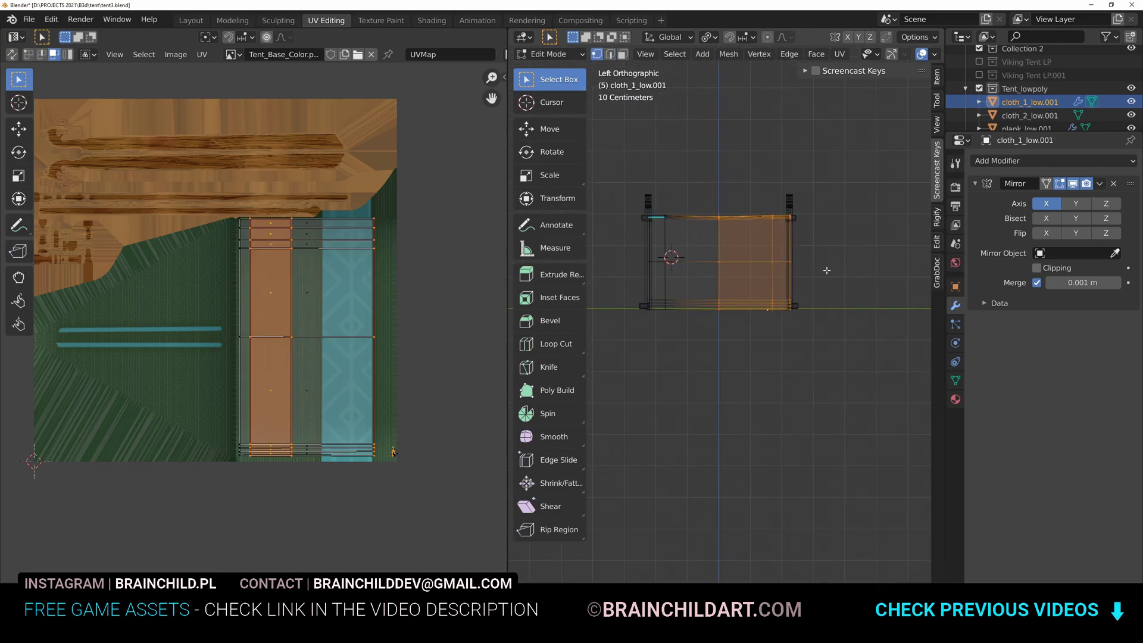
key(x)
click(805, 301)
key(shift+z)
key(Tab)
- Join the halved cloth cover and the front cloth with the planks into a single plank_low.001 object
middle_drag(804, 304, 668, 325)
shift+click(684, 284)
key(ctrl+j)
middle_drag(729, 299, 768, 287)
key(ctrl+z)
key(ctrl+shift+z)
key(g)
right_click(703, 285)
click(670, 274)
shift+click(691, 282)
key(ctrl+j)
- Save the Blender file as an incremented version named tent4.blend
key(ctrl+shift+s)
key(KP_Add)
key(Return)
- Apply the joined tent's location and check that it moves as one object
key(ctrl+a)
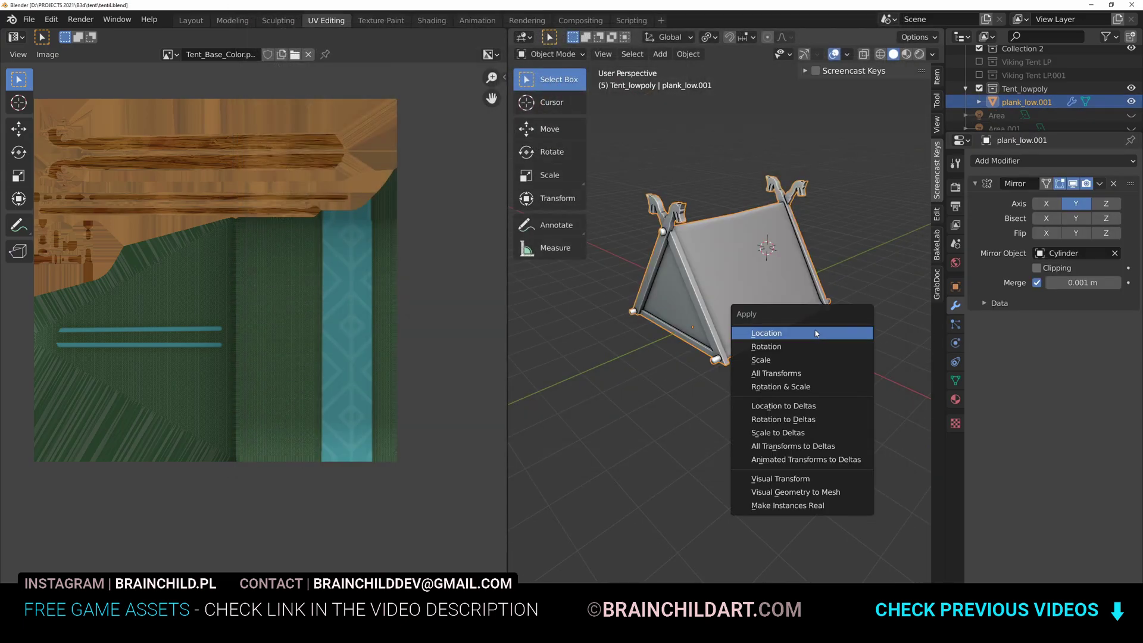
click(815, 330)
key(g)
right_click(840, 446)
middle_drag(824, 411, 768, 378)
- Export the selected tent as Tent_01.fbx into the Unity project's Assets\Model\Tent folder
key(q)
click(712, 351)
click(777, 463)
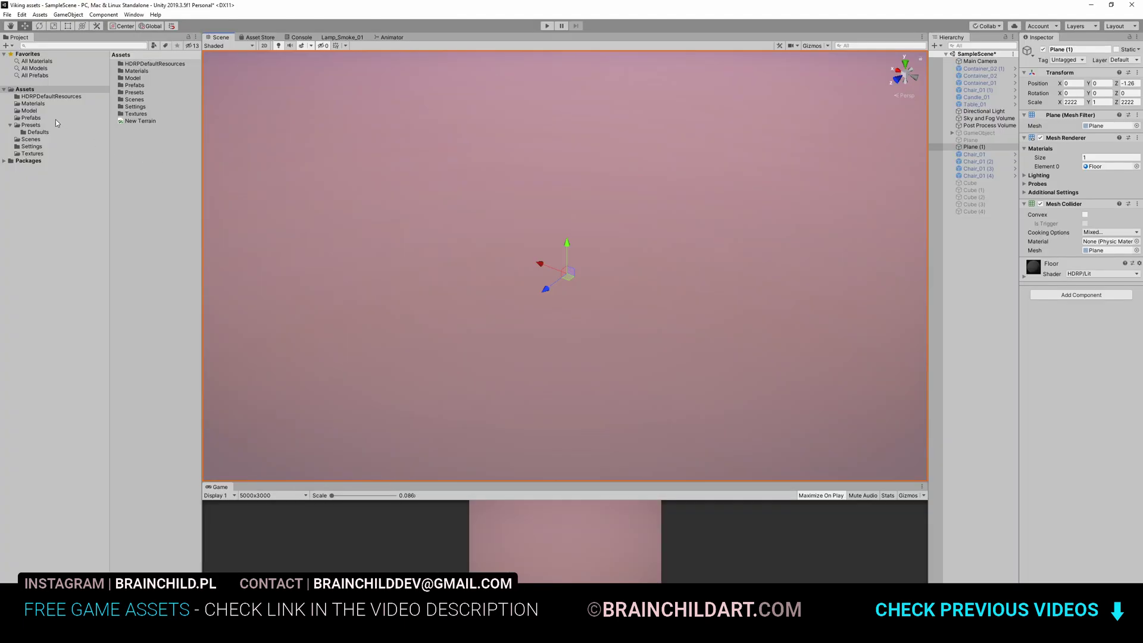
double_click(133, 78)
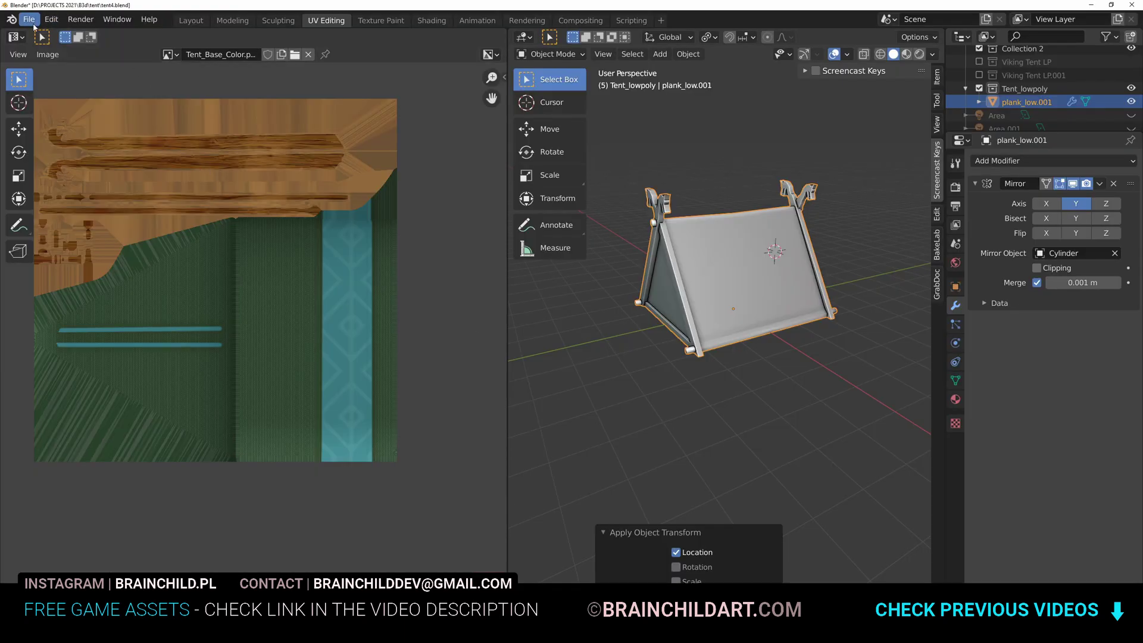
click(29, 19)
mouse_move(71, 212)
click(185, 293)
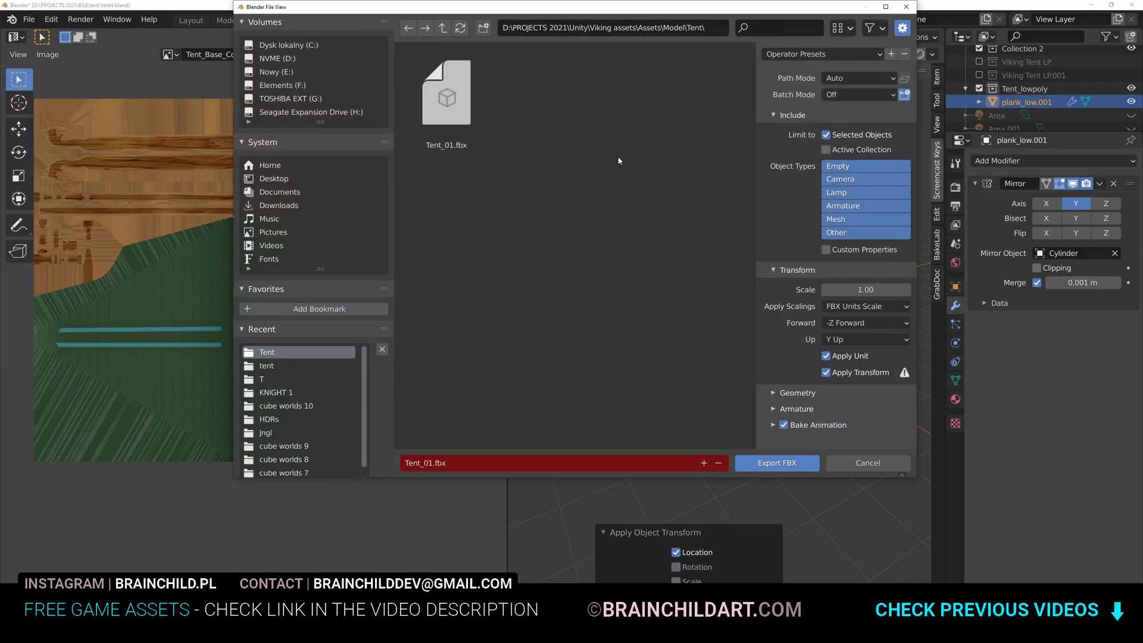
click(787, 465)
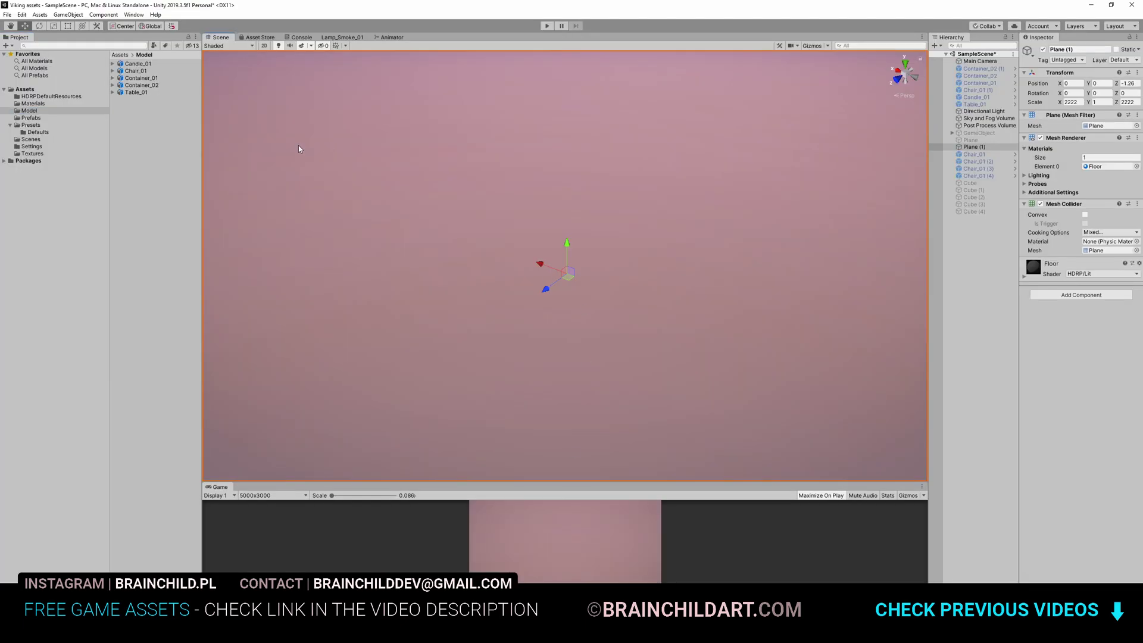
- Switch to Unity, let the new assets import, and place the tent model in the scene for inspection
click(142, 111)
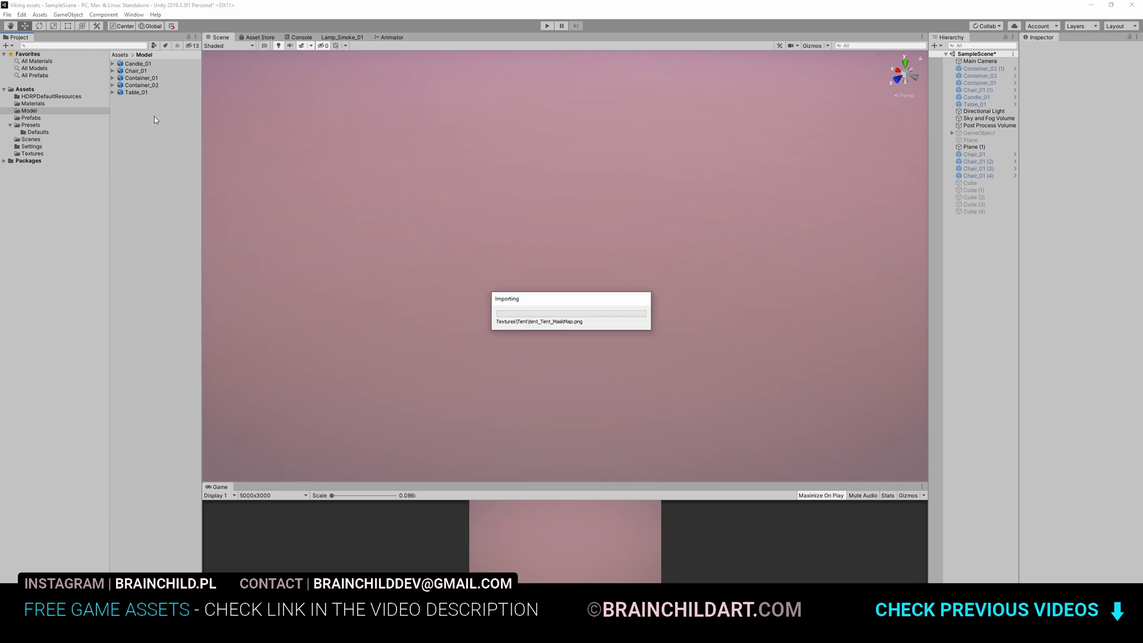
double_click(138, 64)
drag(143, 65, 617, 266)
middle_drag(617, 266, 574, 249)
scroll(573, 248, up, 3)
alt+drag(574, 248, 250, 295)
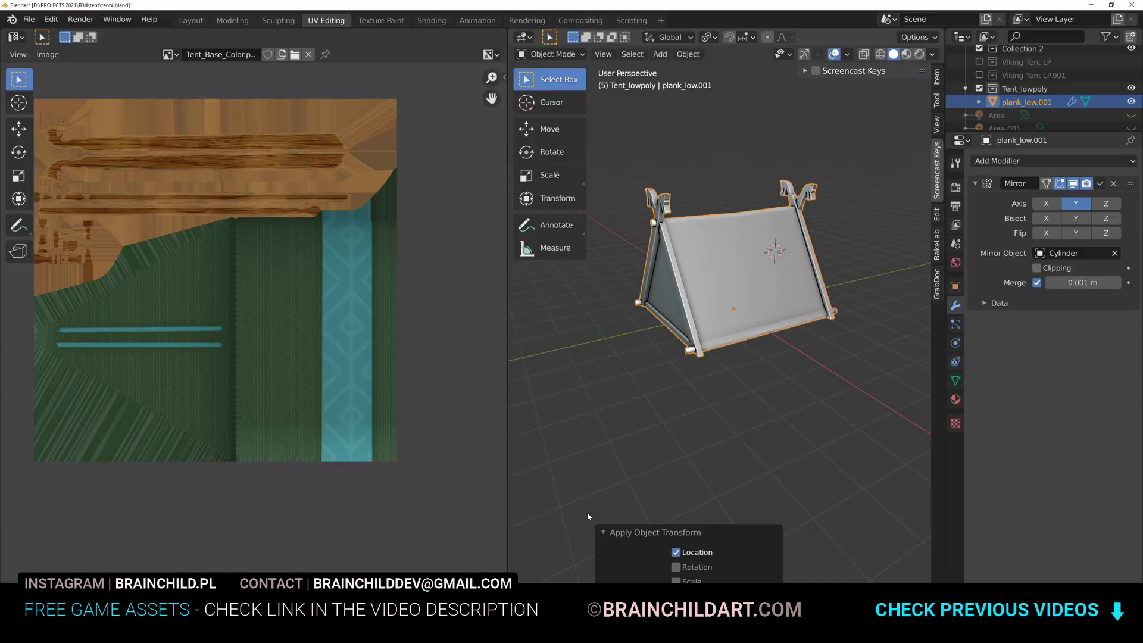
- Switch back to Blender and correct the normals of one linked part of the tent mesh
key(Tab)
key(l)
key(alt+n)
click(735, 228)
key(Tab)
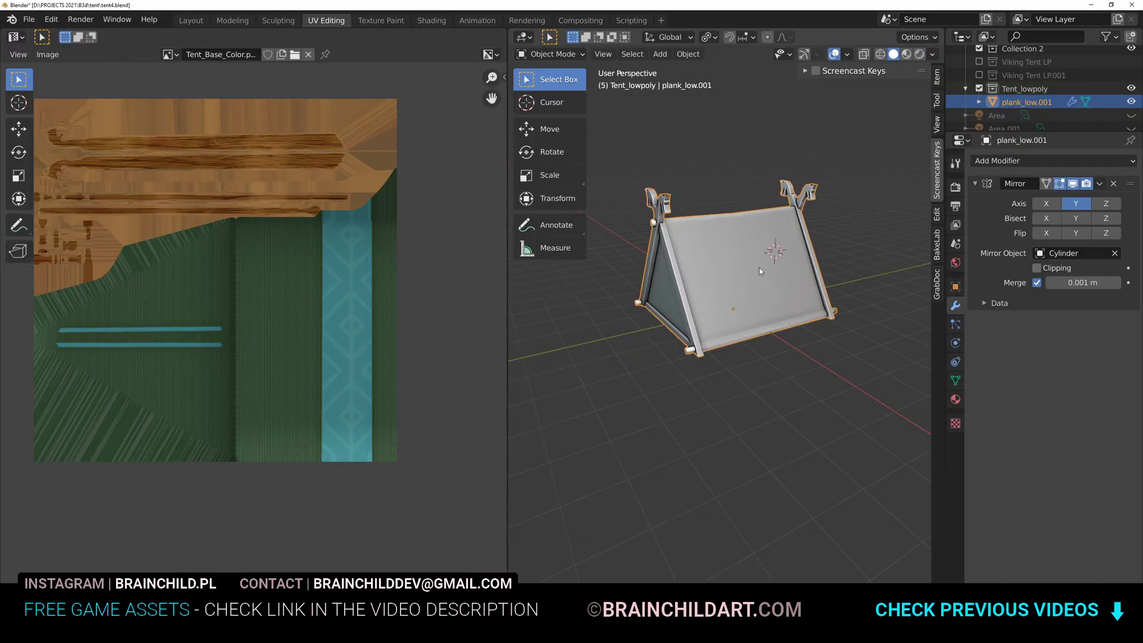
- Adjust the normals of the selected tent part in Edit Mode and return to Object Mode
key(Tab)
key(alt+n)
click(730, 249)
key(Tab)
- Re-export the tent over its existing FBX file and inspect the updated model in the Unity scene
key(q)
click(711, 276)
click(816, 468)
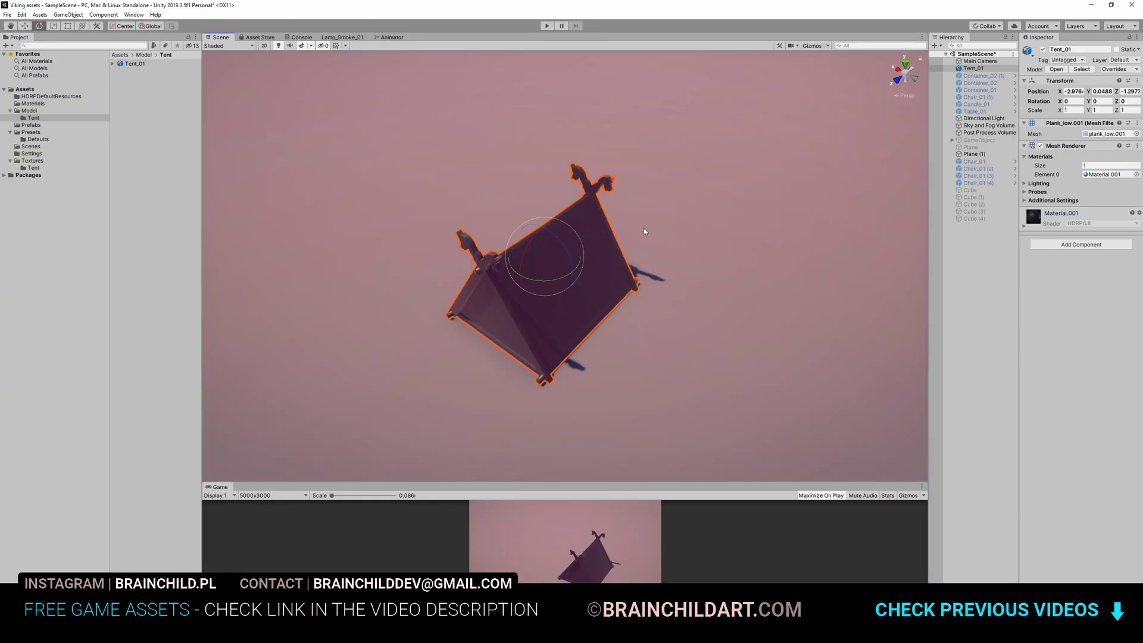
alt+drag(644, 231, 691, 250)
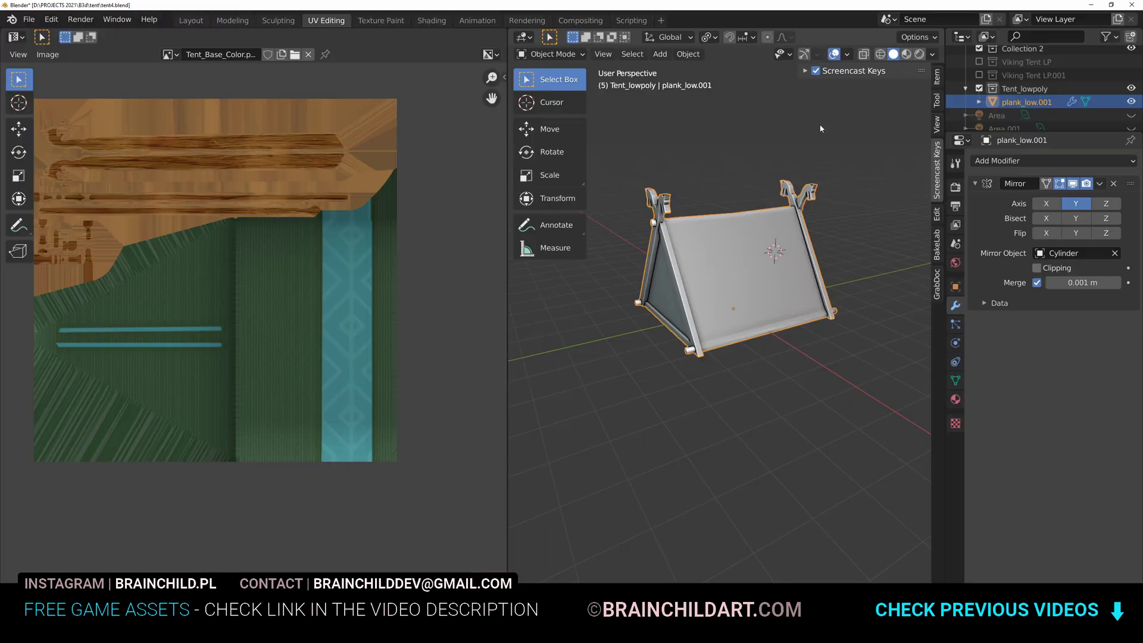
- Switch back to Blender, show face orientation, and duplicate the tent's linked cloth panel in place
click(847, 54)
click(631, 315)
middle_drag(762, 280, 738, 333)
key(Tab)
scroll(715, 262, up, 3)
click(738, 256)
key(l)
scroll(729, 321, down, 3)
shift+middle_drag(738, 333, 724, 331)
scroll(723, 332, up, 3)
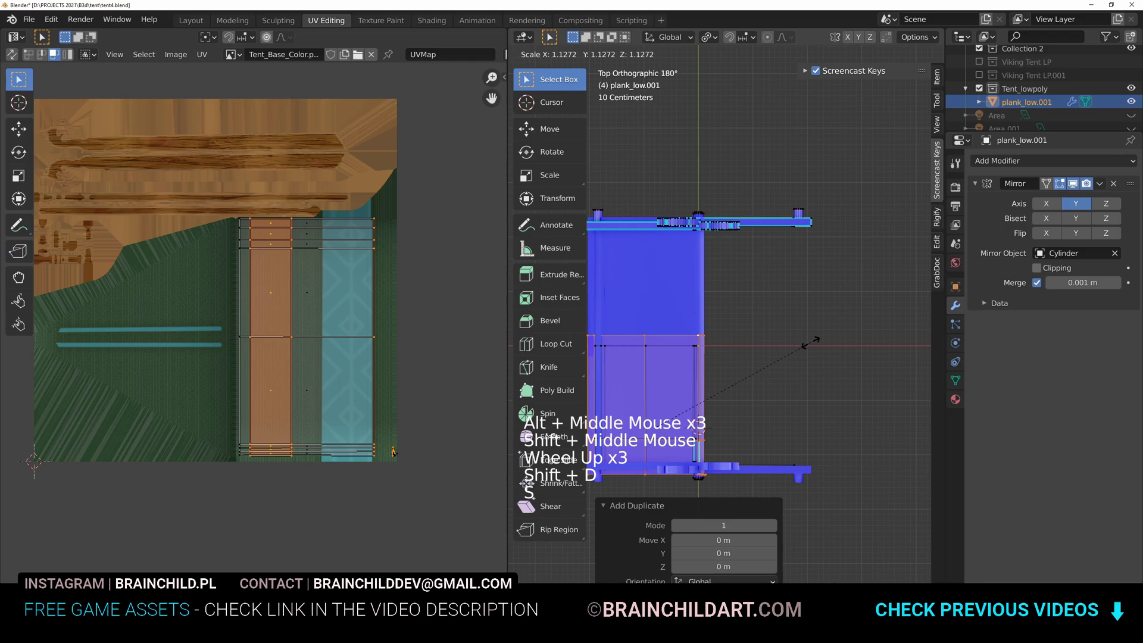
text(x1)
key(Escape)
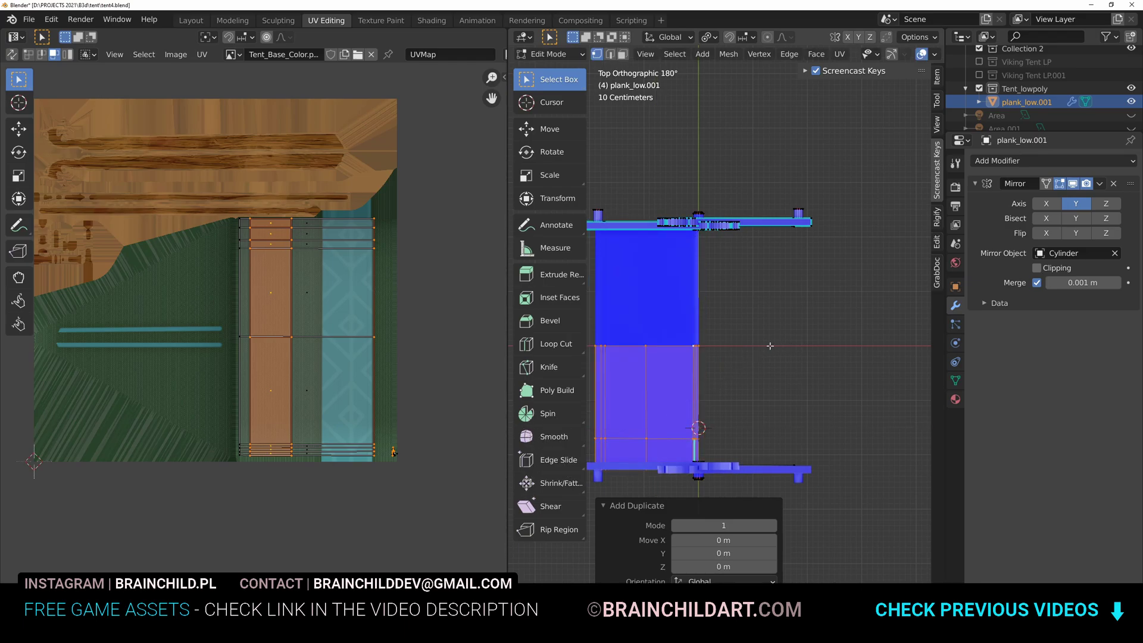
text(sy-1)
key(Return)
key(ctrl+z)
- Mirror the duplicated cloth panel by scaling it -1 along X, and move it about -1.616 m along X
text(sx-1)
key(Return)
key(g)
key(Escape)
key(g)
key(x)
click(857, 381)
- Nudge the mirrored cloth panel along X so that its edge lines up with the original panel at the tent's ridge
shift+middle_drag(857, 381, 780, 262)
shift+middle_drag(780, 262, 735, 333)
scroll(744, 292, up, 4)
mouse_move(735, 334)
middle_down()
mouse_move(724, 318)
mouse_move(744, 315)
middle_up()
scroll(744, 314, up, 2)
shift+middle_drag(744, 314, 778, 307)
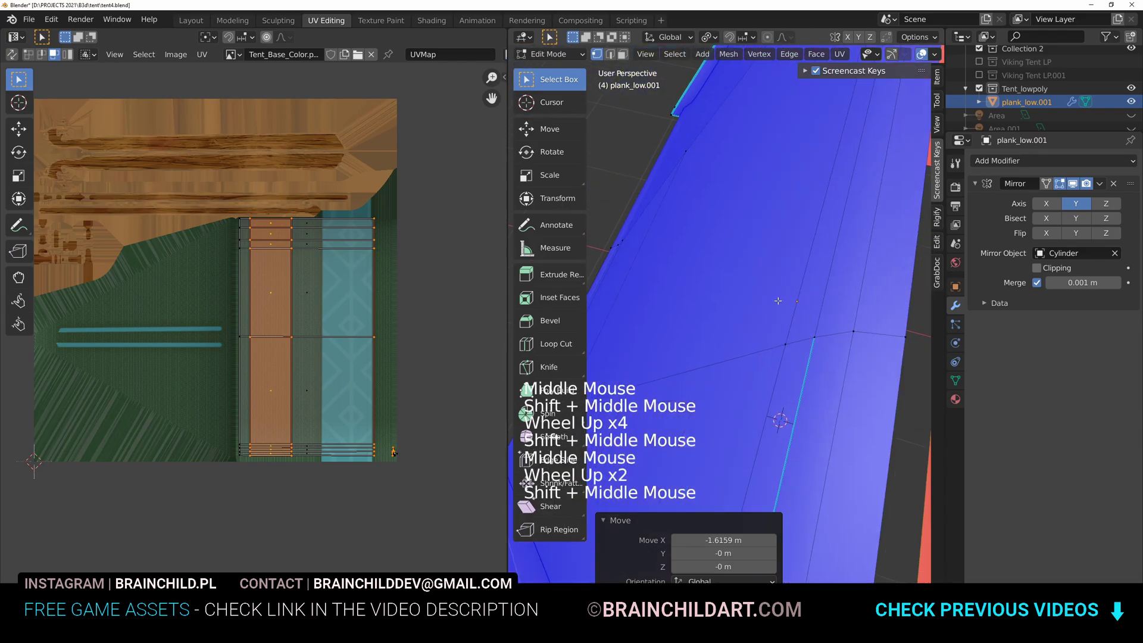
scroll(779, 307, down, 1)
key(g)
key(x)
click(772, 305)
key(g)
key(x)
click(770, 305)
key(g)
- Recalculate the mirrored cloth panel's normals outside, flip them, and return to Object Mode
scroll(803, 328, down, 5)
key(alt+n)
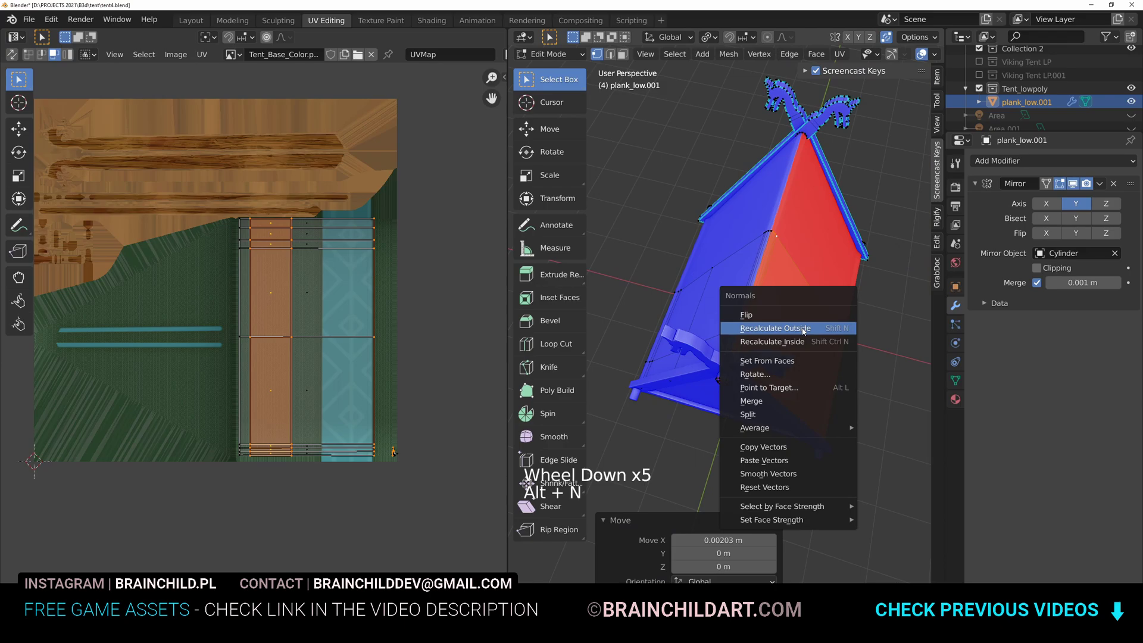
click(802, 328)
key(alt+n)
click(802, 315)
key(Tab)
- Re-export the tent with its mirrored panel and inspect the model from several sides in Unity
scroll(800, 316, down, 1)
middle_drag(801, 316, 691, 316)
scroll(571, 323, down, 4)
key(g)
right_click(685, 307)
key(q)
click(684, 316)
click(777, 468)
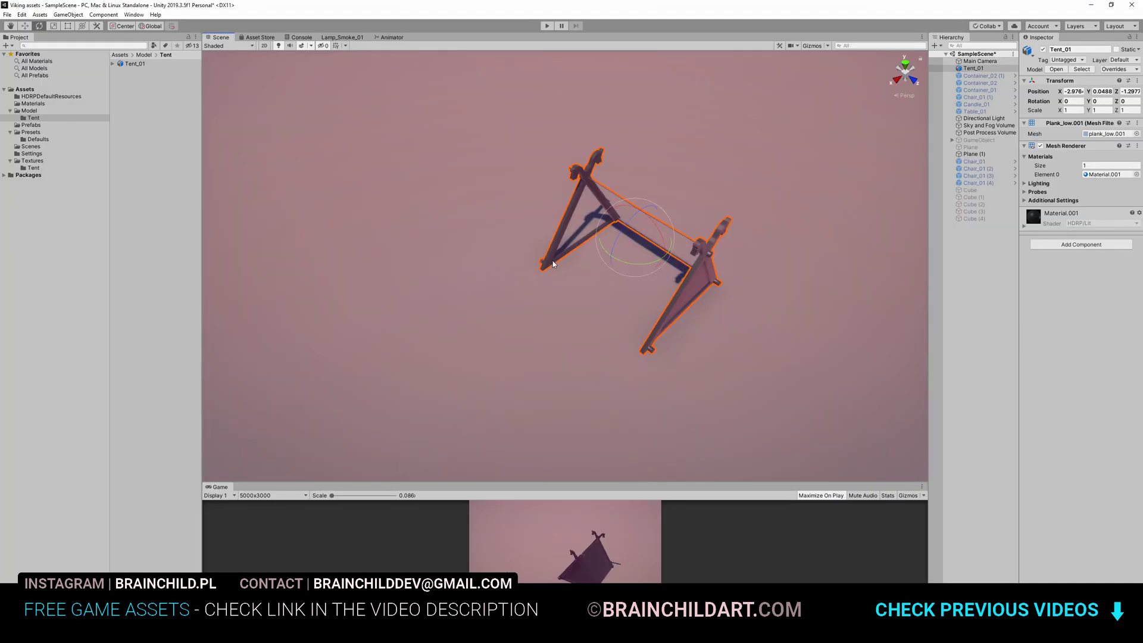
alt+drag(596, 238, 566, 184)
- Create a material named Tent in the Textures\Tent folder and assign it to the tent in the scene
click(34, 167)
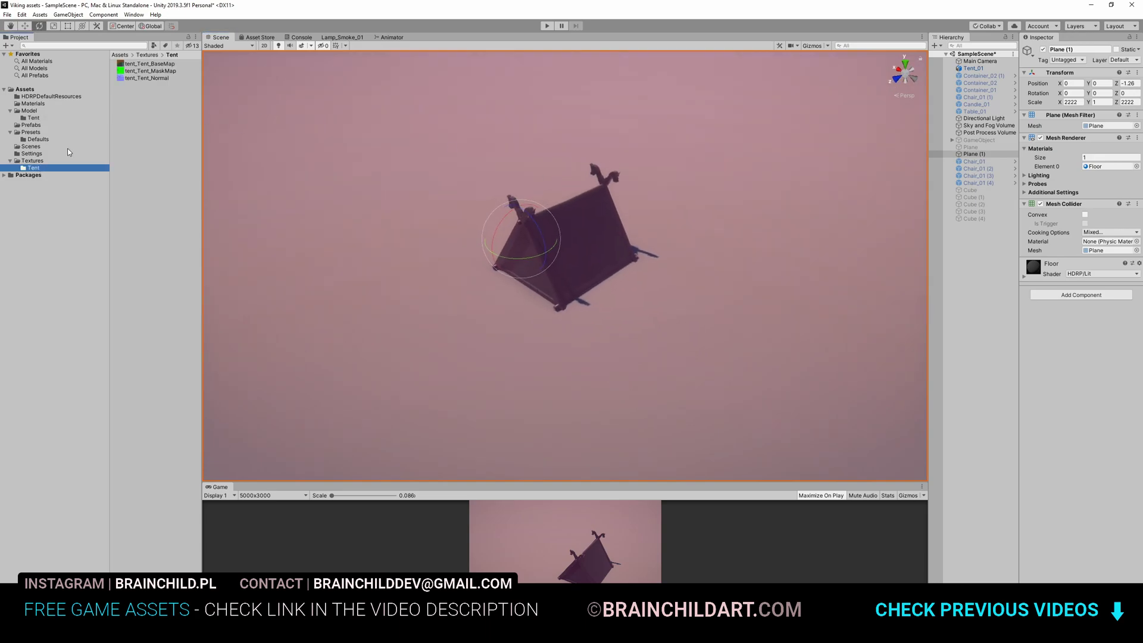
right_click(135, 120)
click(295, 284)
text(Tent)
key(Return)
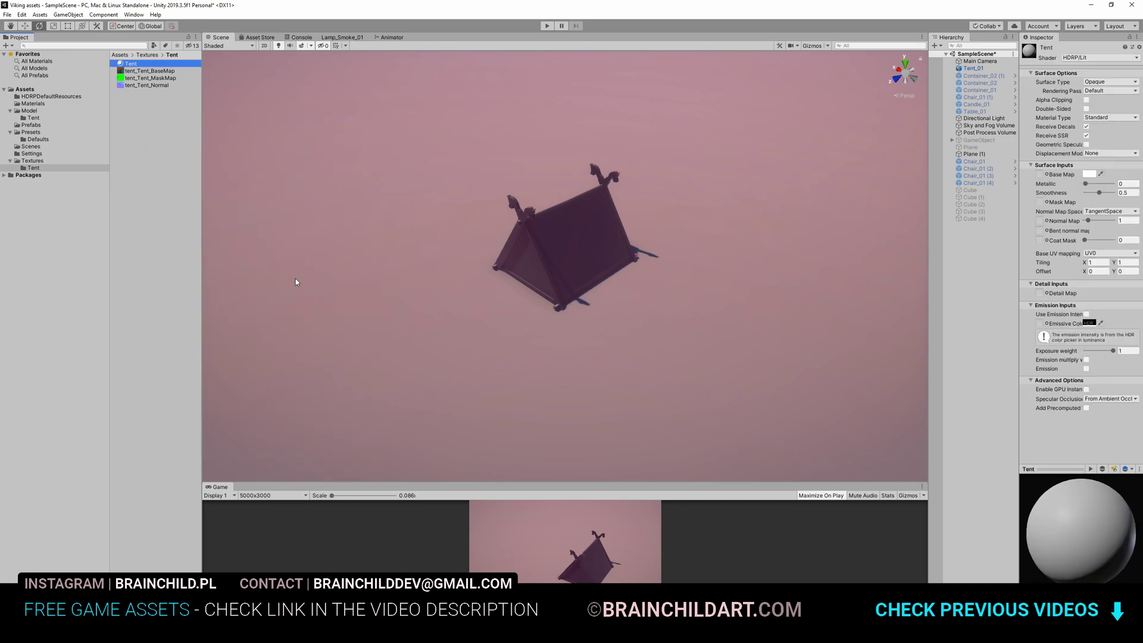
drag(215, 88, 623, 241)
- Assign the tent's base map, mask map and normal map textures to the matching slots of the Tent material
drag(136, 74, 1039, 174)
click(1046, 203)
click(227, 5)
drag(149, 78, 1040, 230)
- Set the texture type of tent_Tent_Normal to Normal map and apply the import settings
click(146, 85)
click(1108, 74)
click(1098, 95)
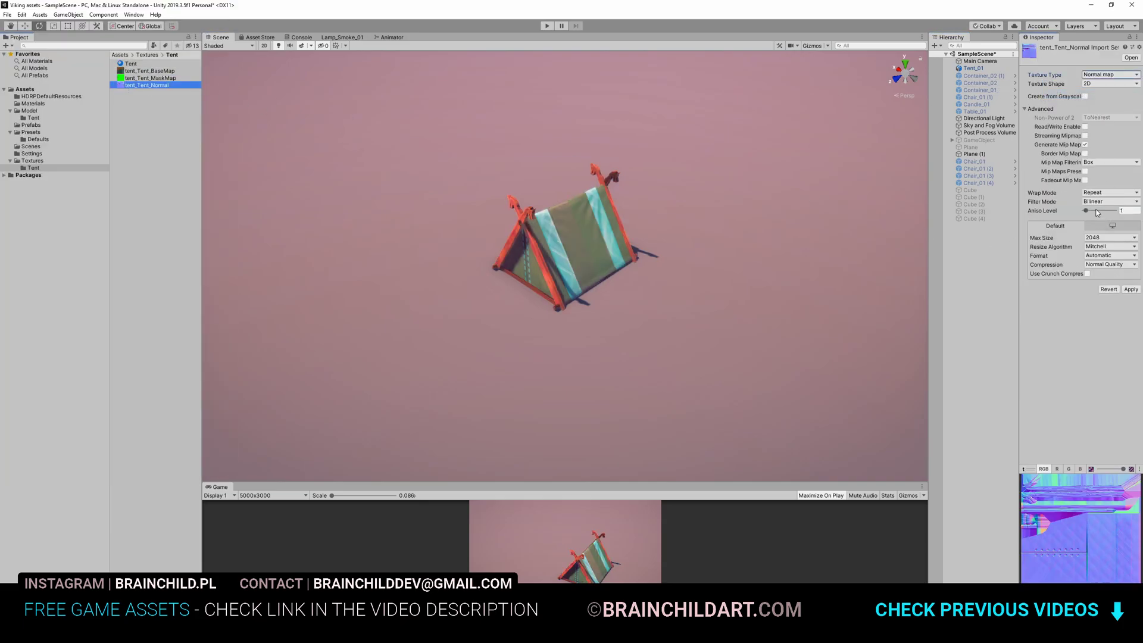
click(1130, 289)
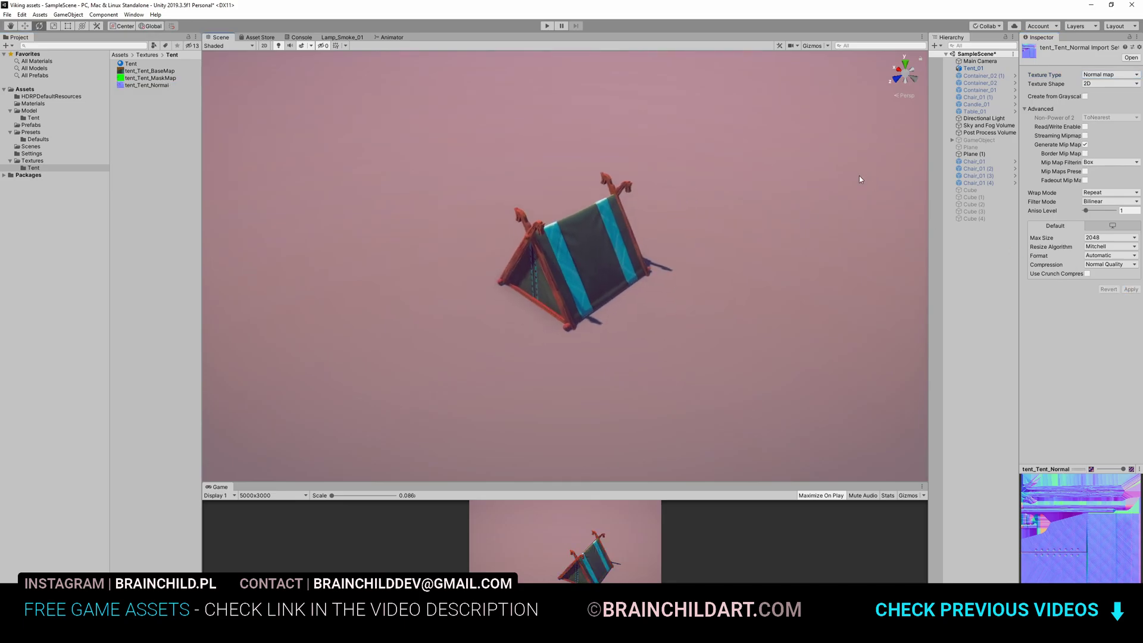
- Rotate the directional light about Y so that sunlight falls on the tent's visible cloth side
click(991, 119)
drag(1089, 92, 1102, 194)
scroll(549, 281, down, 4)
middle_drag(676, 290, 641, 287)
click(642, 287)
- Duplicate the tent, rotate the copy to -90° about Y, and move it beside the original
click(567, 275)
key(ctrl+d)
drag(547, 260, 609, 246)
key(w)
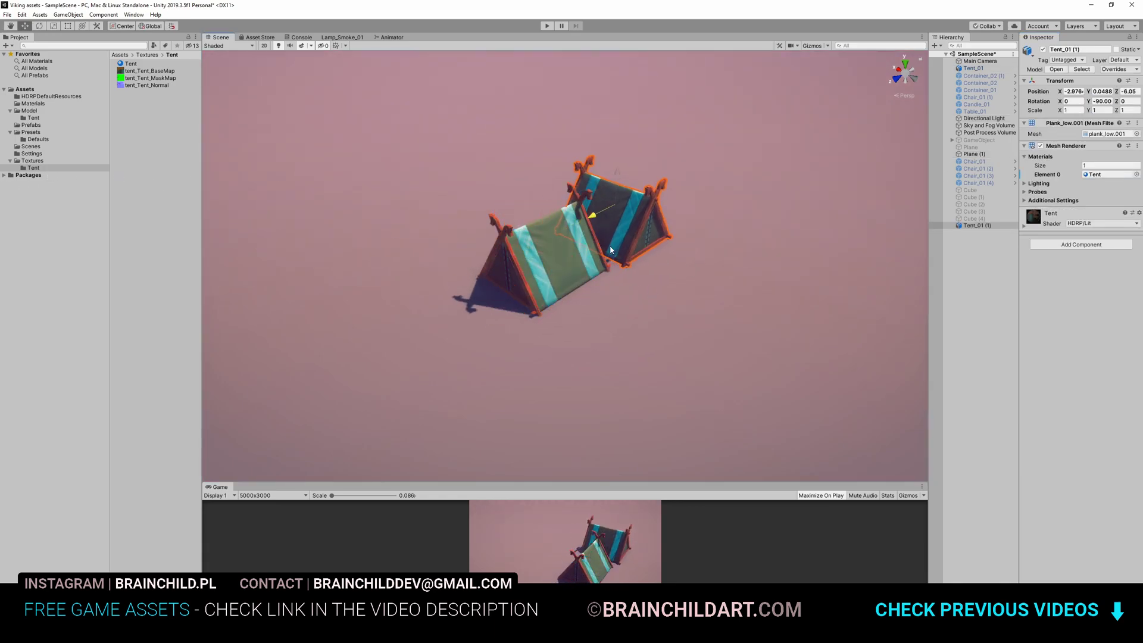
drag(586, 201, 685, 227)
- Set the main camera's field of view to 39 and align it with the scene view to frame both tents
click(978, 62)
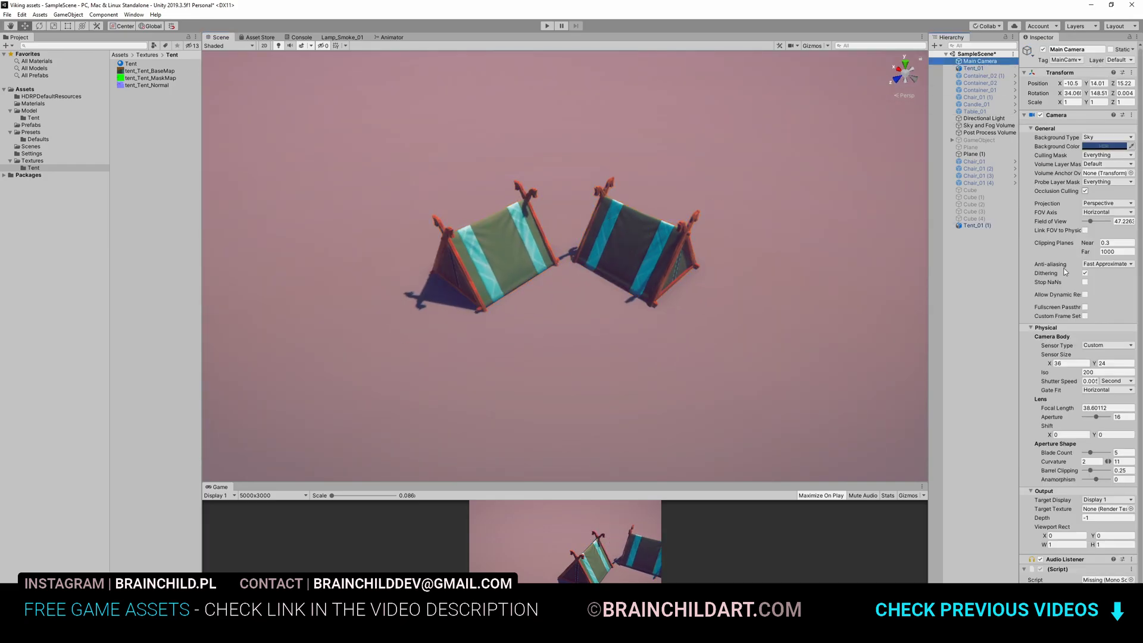
drag(1091, 224, 1091, 222)
alt+drag(693, 250, 686, 225)
key(ctrl+shift+f)
scroll(705, 231, down, 5)
key(ctrl+shift+f)
key(ctrl+shift+f)
scroll(685, 224, down, 2)
key(ctrl+shift+f)
drag(602, 482, 604, 255)
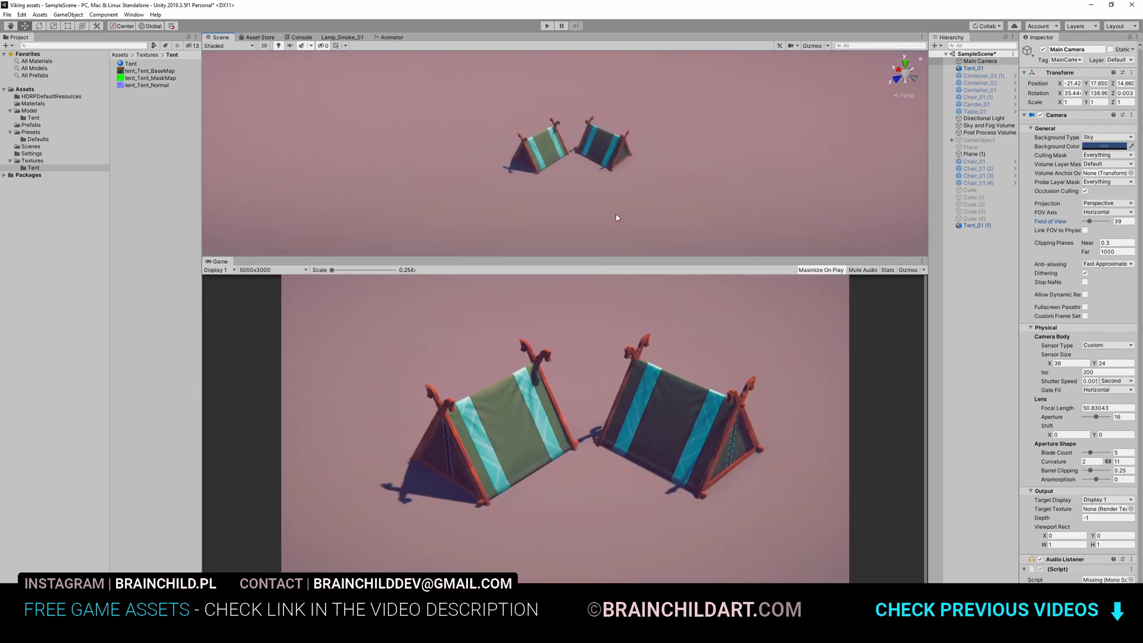
- Set the main camera's field of view to 26 and realign it from farther back to frame both tents
key(ctrl+shift+f)
drag(1091, 225, 1088, 225)
scroll(575, 186, down, 2)
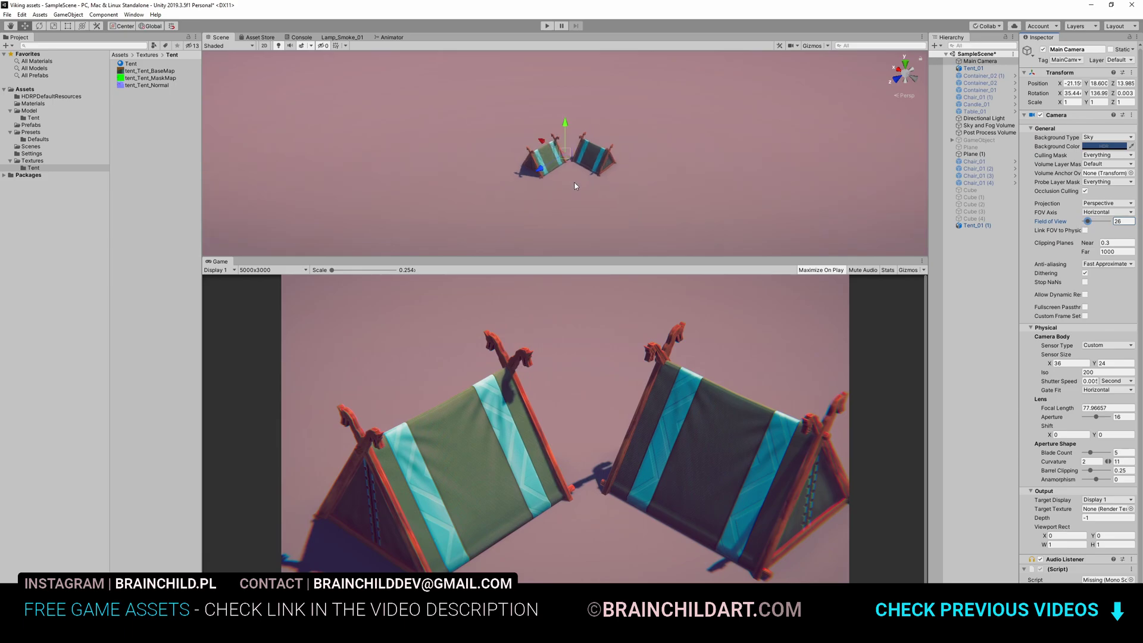
key(ctrl+shift+f)
scroll(584, 185, down, 2)
scroll(585, 186, down, 2)
key(ctrl+shift+f)
scroll(585, 186, down, 1)
key(ctrl+shift+f)
scroll(585, 185, up, 2)
key(ctrl+shift+f)
scroll(587, 190, up, 1)
scroll(586, 189, up, 2)
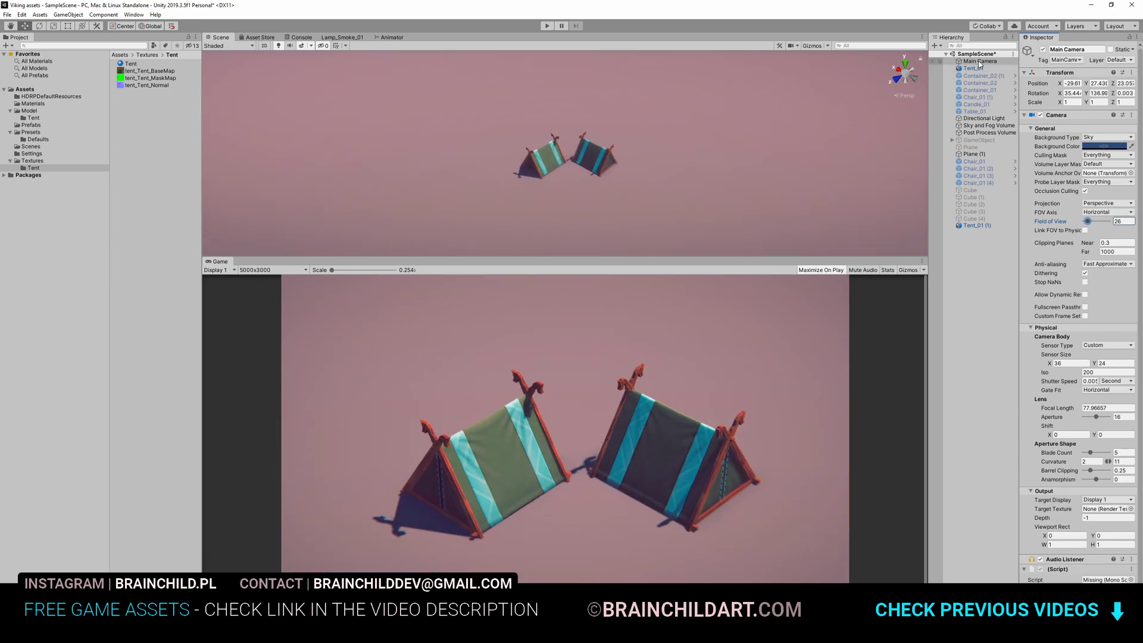
- Focus on the main camera and pull it slightly back along its viewing direction
double_click(980, 62)
alt+drag(557, 189, 813, 124)
mouse_move(541, 174)
mouse_down()
mouse_move(880, 112)
mouse_move(428, 231)
mouse_move(384, 231)
mouse_move(550, 194)
mouse_up()
- Add a cube to the scene, try it in several positions near the tents, and delete it
scroll(550, 195, down, 5)
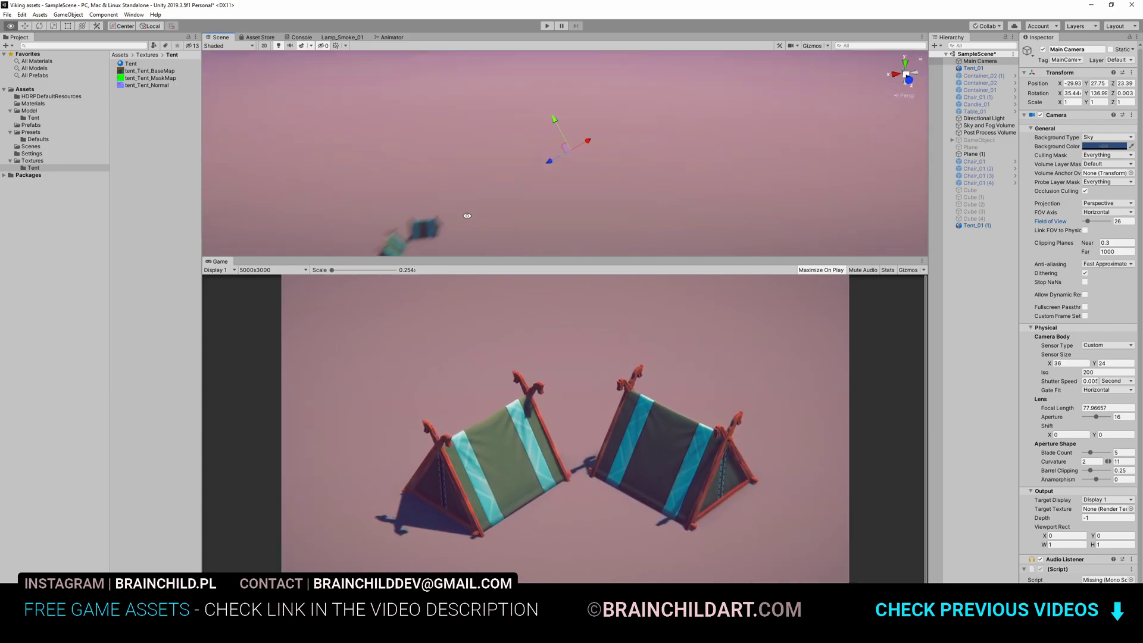
middle_drag(576, 161, 670, 128)
alt+drag(641, 152, 679, 128)
middle_drag(591, 181, 631, 139)
click(68, 15)
mouse_move(83, 45)
click(190, 47)
drag(565, 138, 565, 250)
middle_drag(567, 250, 628, 137)
drag(627, 137, 627, 219)
middle_drag(633, 194, 642, 140)
drag(657, 200, 551, 148)
drag(512, 149, 447, 161)
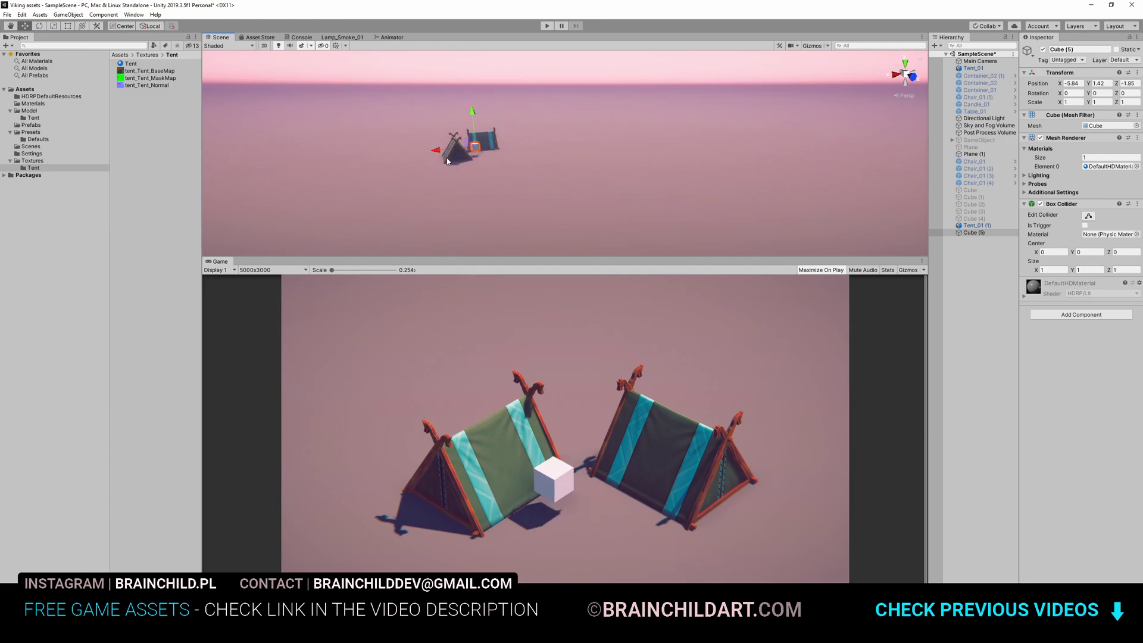
key(Delete)
- Return the scene view to the two tents and examine them up close
alt+drag(572, 160, 403, 199)
middle_drag(511, 190, 421, 229)
click(745, 140)
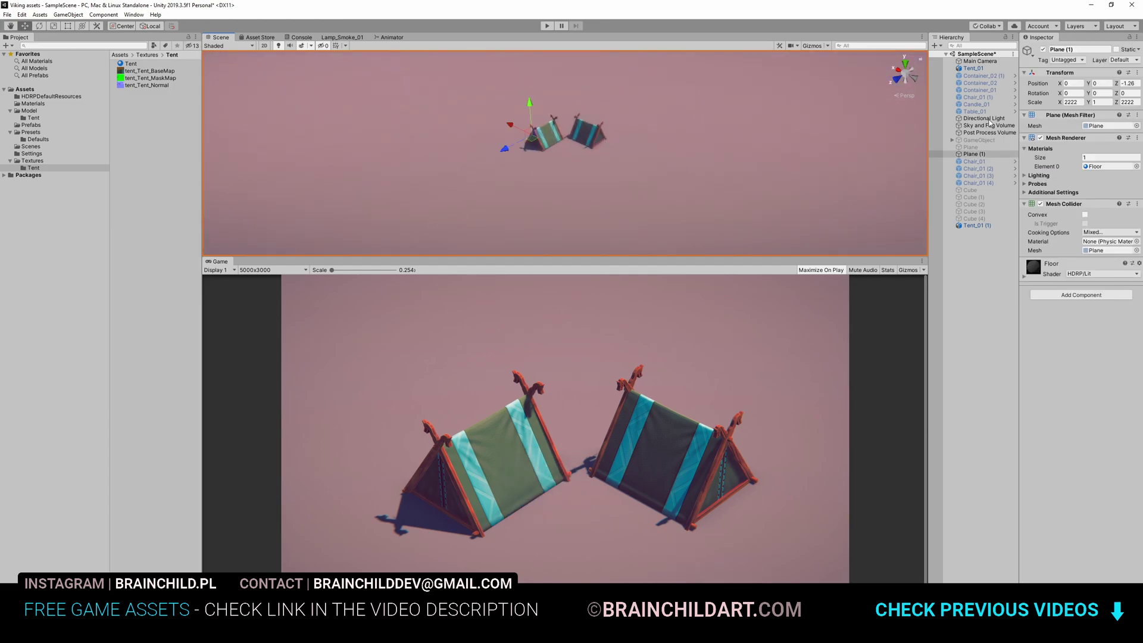
click(981, 76)
click(979, 69)
key(f)
scroll(650, 196, down, 4)
middle_drag(651, 209, 592, 186)
click(592, 187)
mouse_move(623, 139)
middle_down()
mouse_move(599, 132)
mouse_move(615, 139)
middle_up()
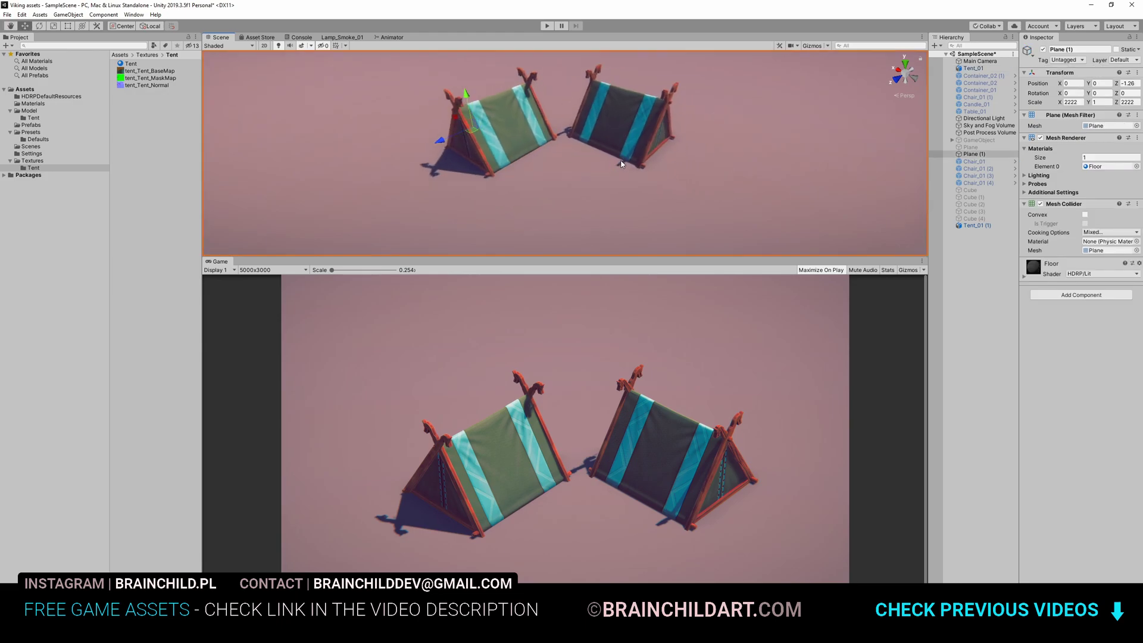
- Set the directional light's Y rotation to -1923 so that the second tent's cloth side is lit
click(983, 118)
drag(1089, 93, 1026, 132)
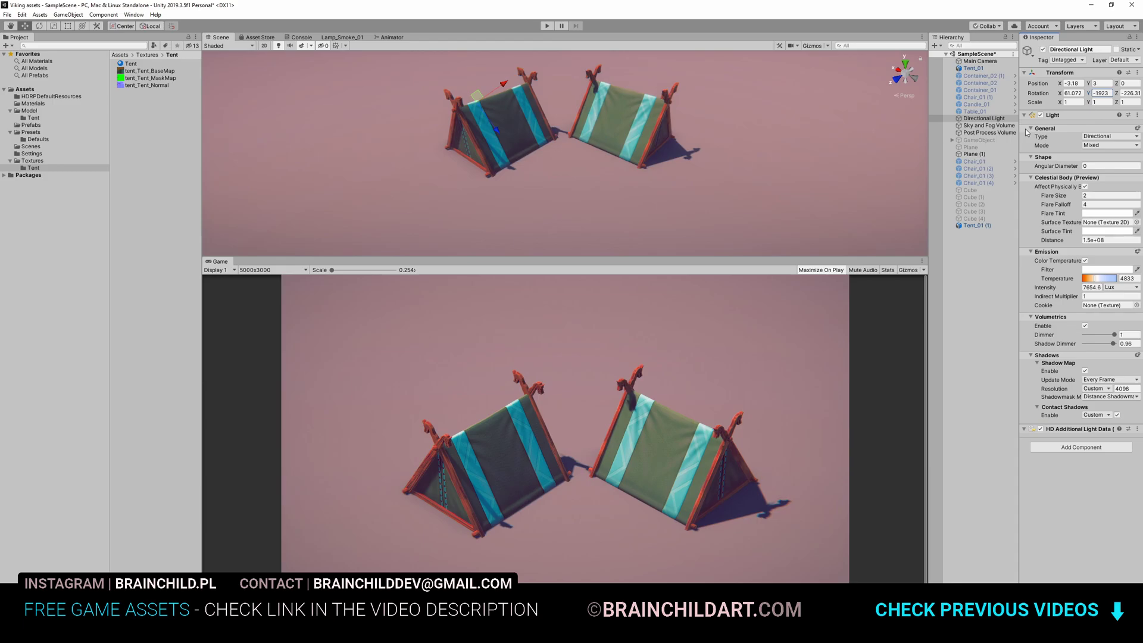
scroll(683, 165, down, 5)
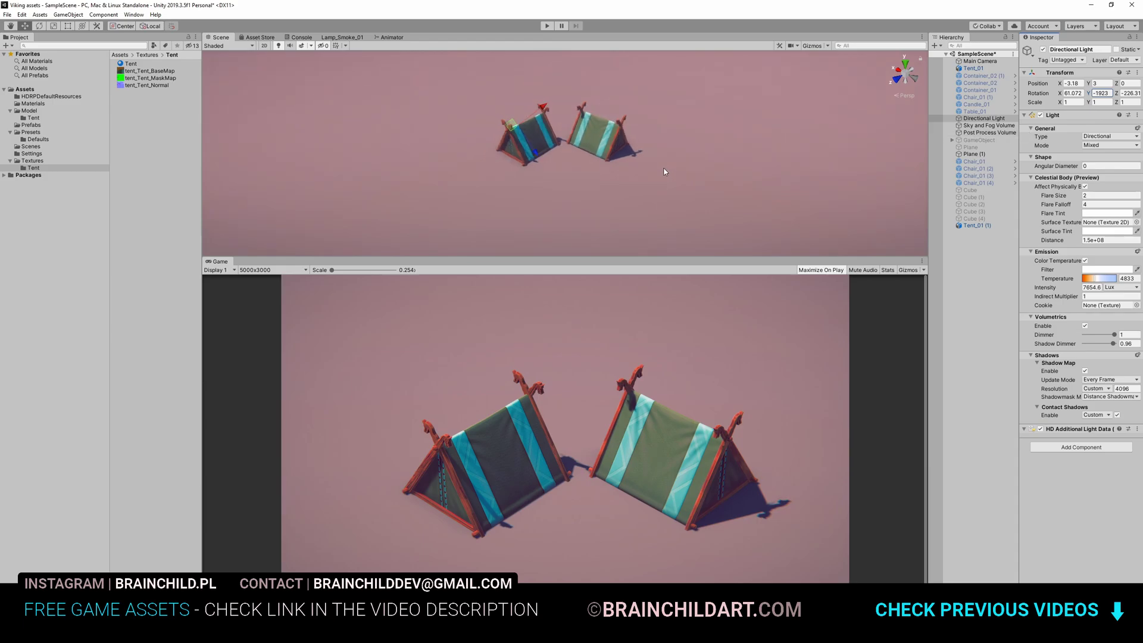
scroll(663, 168, up, 4)
- Change the Floor material's base colour to a muted grey-green with RGB 93, 111, 108
click(664, 166)
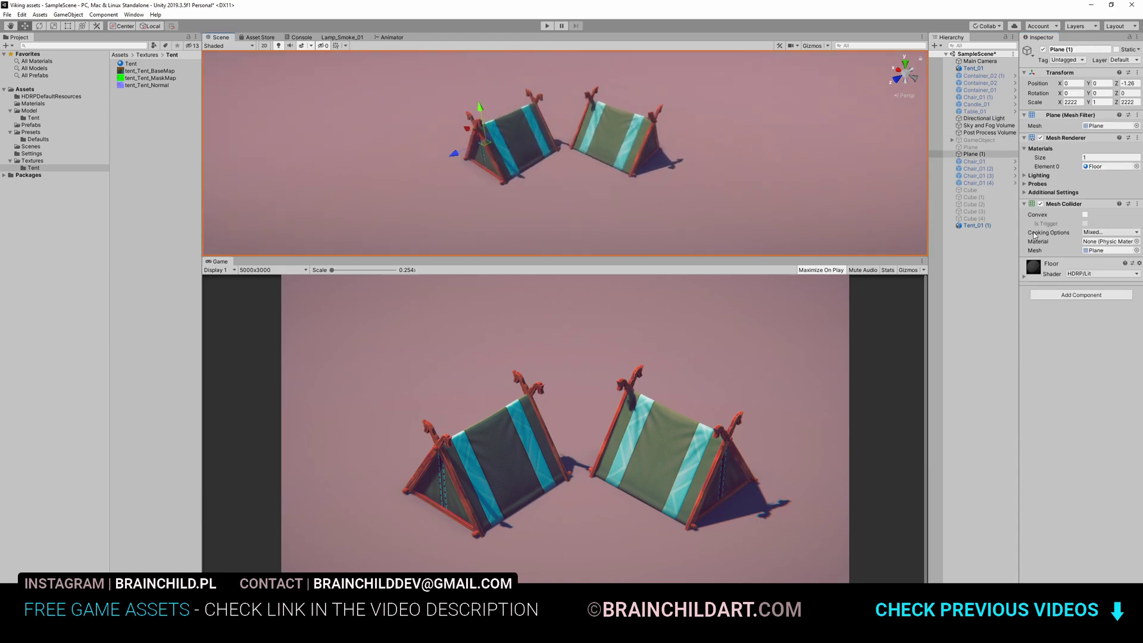
click(1089, 389)
click(848, 288)
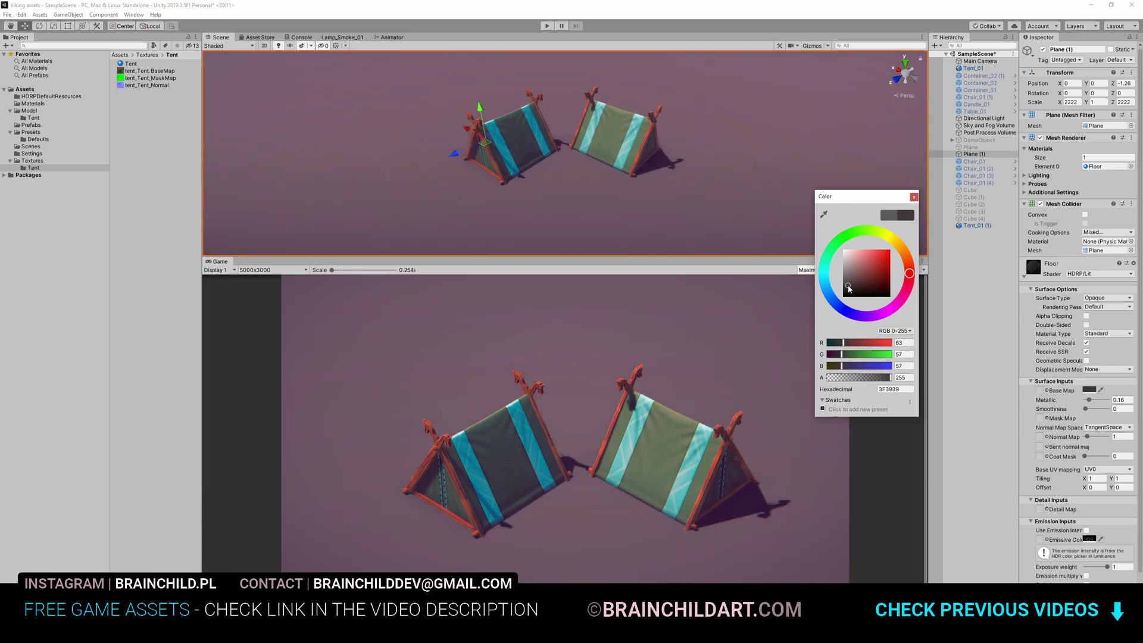
click(859, 236)
click(850, 279)
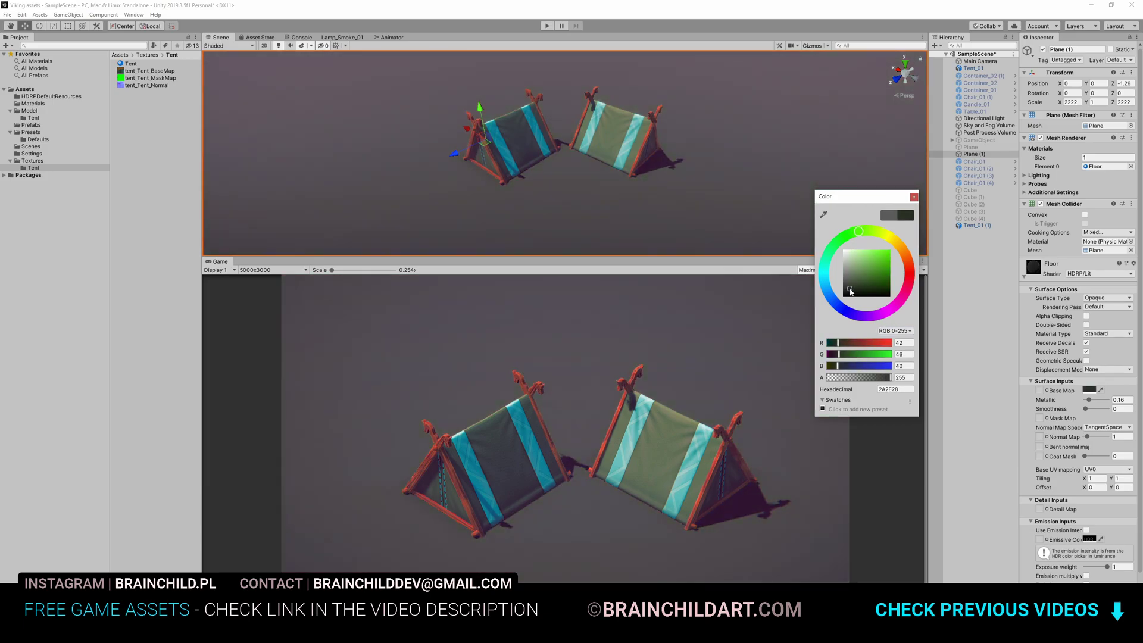
mouse_move(851, 278)
mouse_down()
mouse_move(853, 267)
mouse_move(854, 279)
mouse_up()
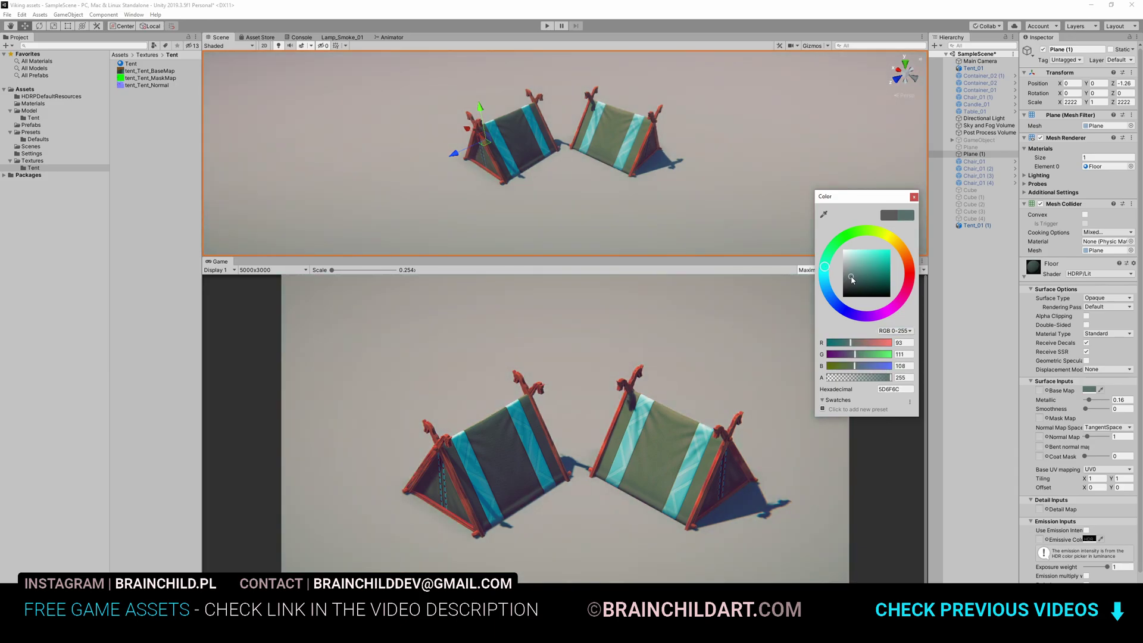
click(914, 197)
middle_drag(724, 209, 718, 206)
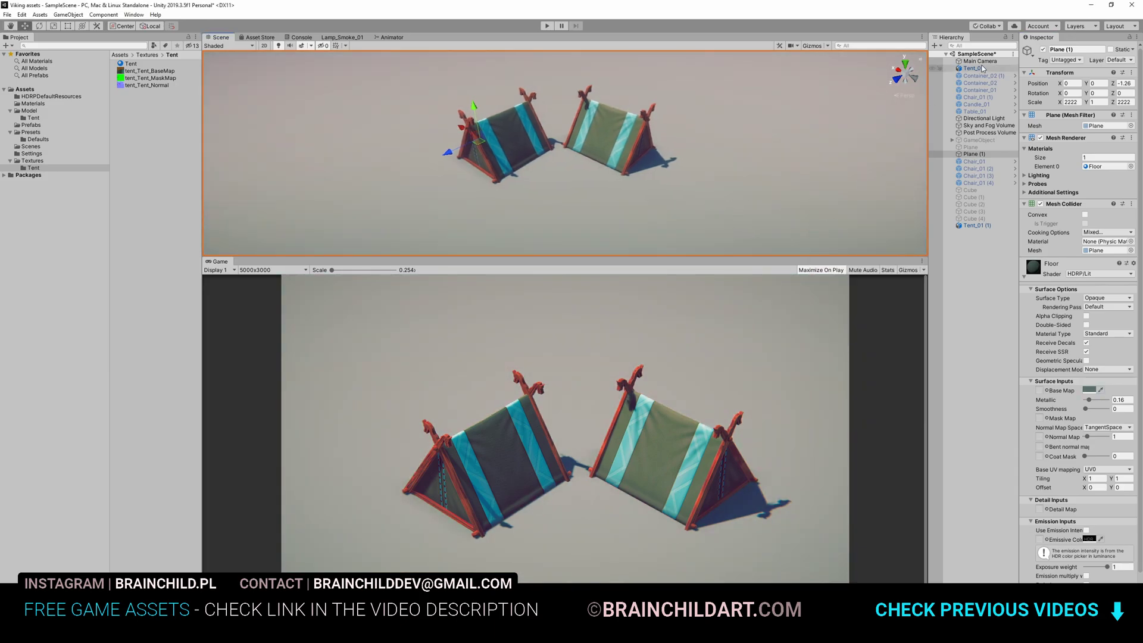
- Pull the scene view back from the two tents and align the main camera to it
click(980, 62)
key(ctrl+shift+f)
scroll(642, 173, down, 7)
key(ctrl+shift+f)
scroll(642, 177, down, 2)
middle_drag(641, 176, 644, 174)
key(ctrl+shift+f)
key(ctrl+shift+f)
scroll(644, 174, up, 1)
key(ctrl+shift+f)
- Set the main camera's field of view to 55 and realign the camera to a closer view of the tents
drag(1088, 222, 1093, 222)
scroll(621, 195, up, 5)
key(ctrl+shift+f)
scroll(666, 186, up, 1)
key(ctrl+shift+f)
middle_drag(666, 185, 671, 184)
key(ctrl+shift+f)
key(ctrl+f)
- Orbit around the tents to refine the composition and match the main camera to the new view
scroll(671, 184, down, 1)
alt+drag(677, 183, 646, 192)
key(ctrl+shift+f)
key(ctrl+shift+f)
key(ctrl+shift+f)
middle_drag(647, 192, 643, 183)
key(ctrl+shift+f)
alt+drag(639, 181, 642, 166)
key(ctrl+shift+f)
key(ctrl+shift+f)
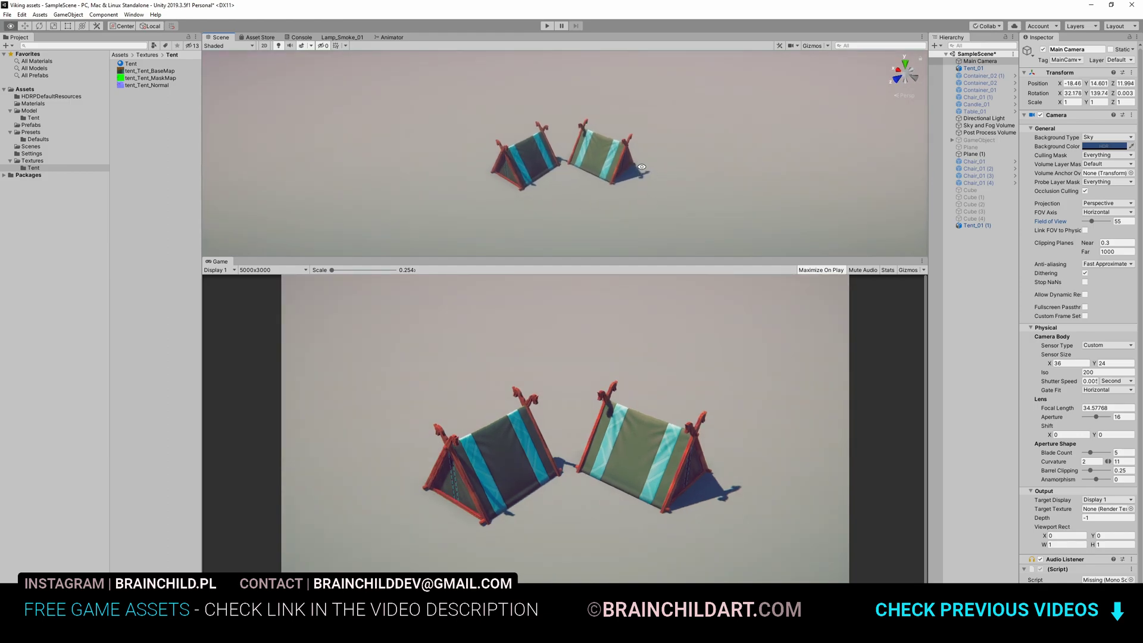
key(ctrl+shift+f)
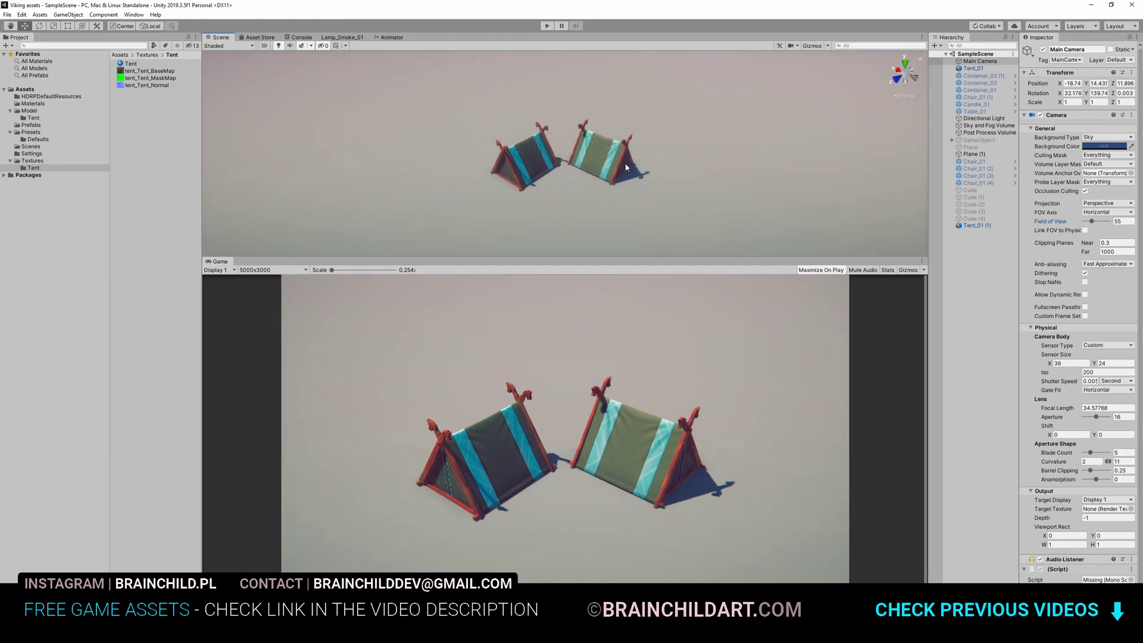
- Try duplicating the tents and moving the copies into a group of four
click(603, 173)
key(e)
drag(604, 173, 617, 143)
key(ctrl+d)
key(e)
drag(627, 165, 669, 156)
key(w)
key(ctrl+d)
shift+click(642, 140)
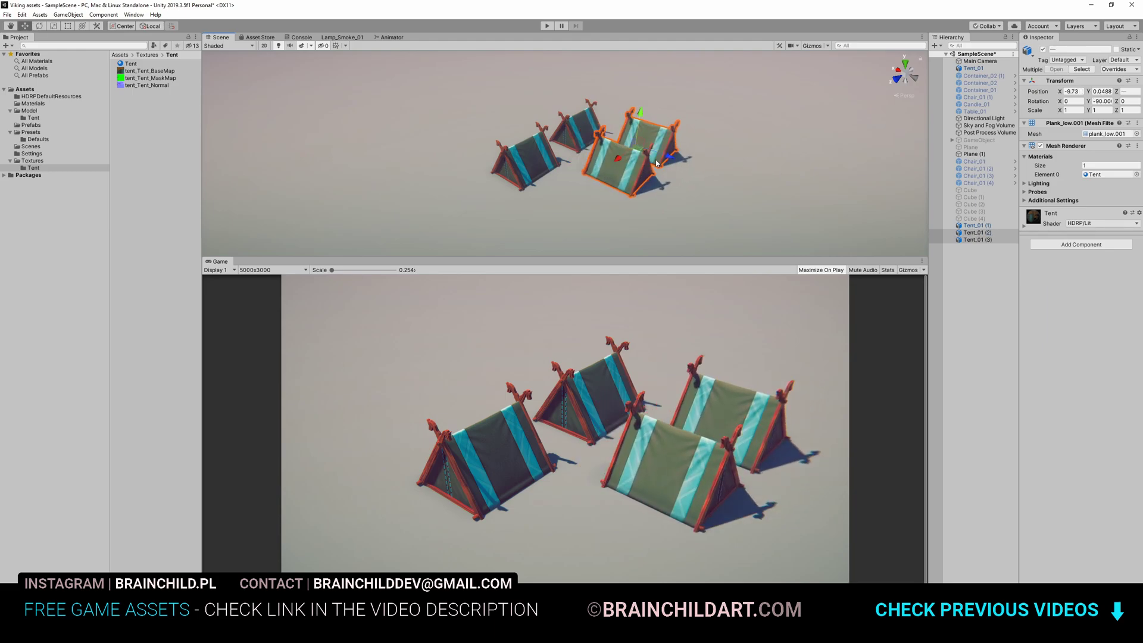
- Undo the tent duplications and moves to return to the original two-tent layout
key(ctrl+z)
key(ctrl+z)
key(ctrl+z)
key(ctrl+z)
key(ctrl+z)
key(ctrl+z)
key(ctrl+z)
key(ctrl+z)
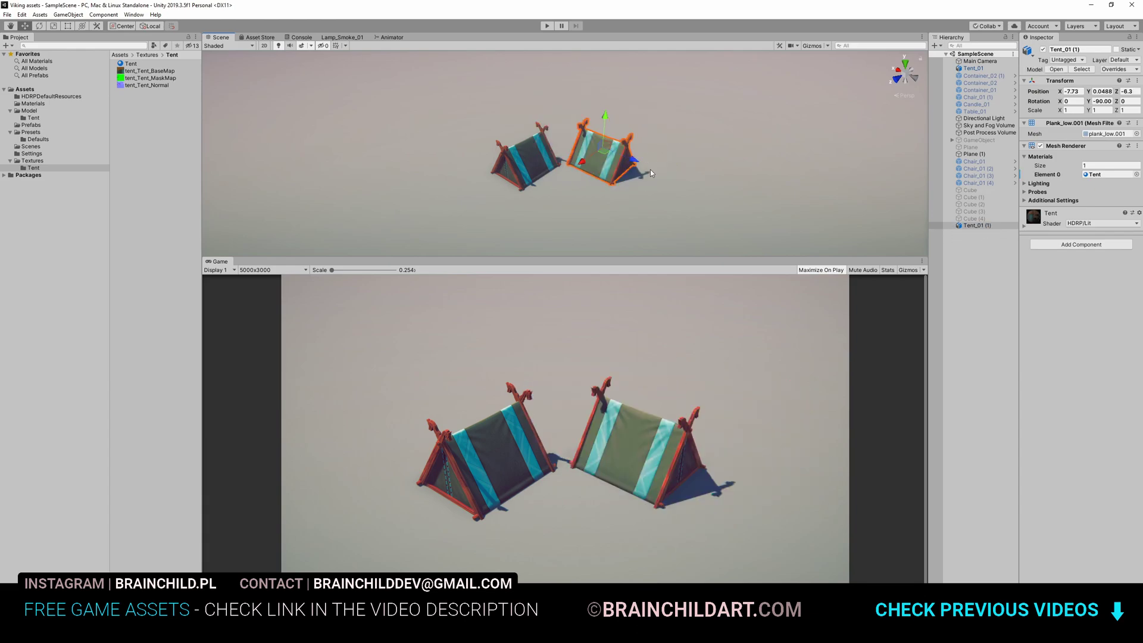
- Move the first tent slightly closer to the second one
click(527, 168)
drag(501, 146, 534, 171)
- Rotate the directional light to about 59.2 on X and -1925 on Y, and save the scene
click(989, 127)
click(982, 119)
scroll(639, 135, down, 5)
key(e)
drag(527, 128, 536, 124)
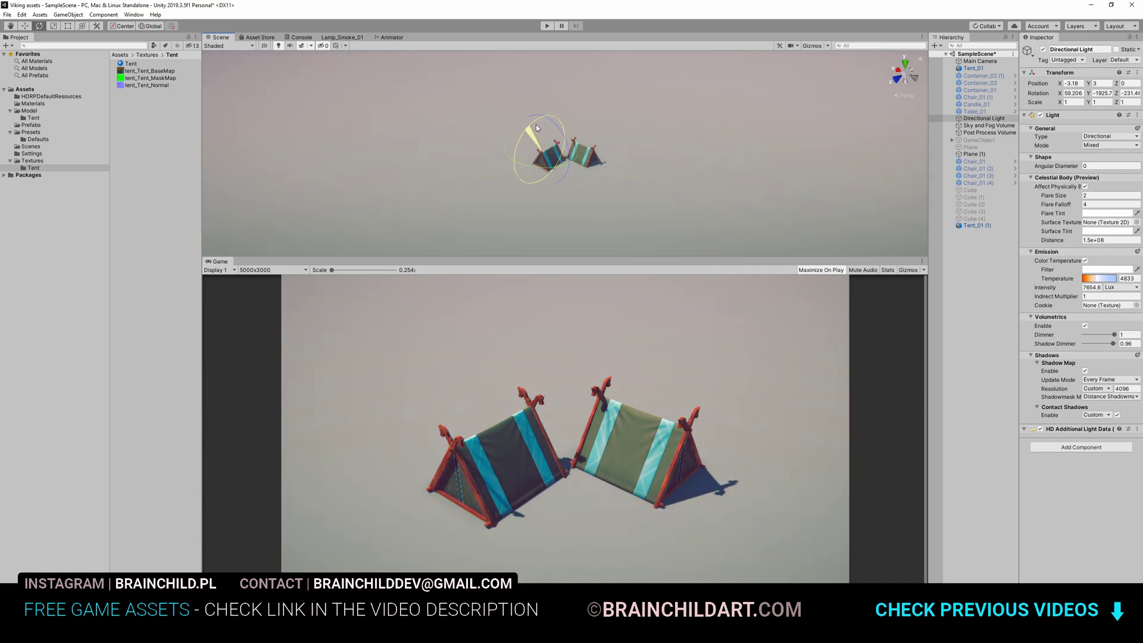
scroll(560, 149, up, 4)
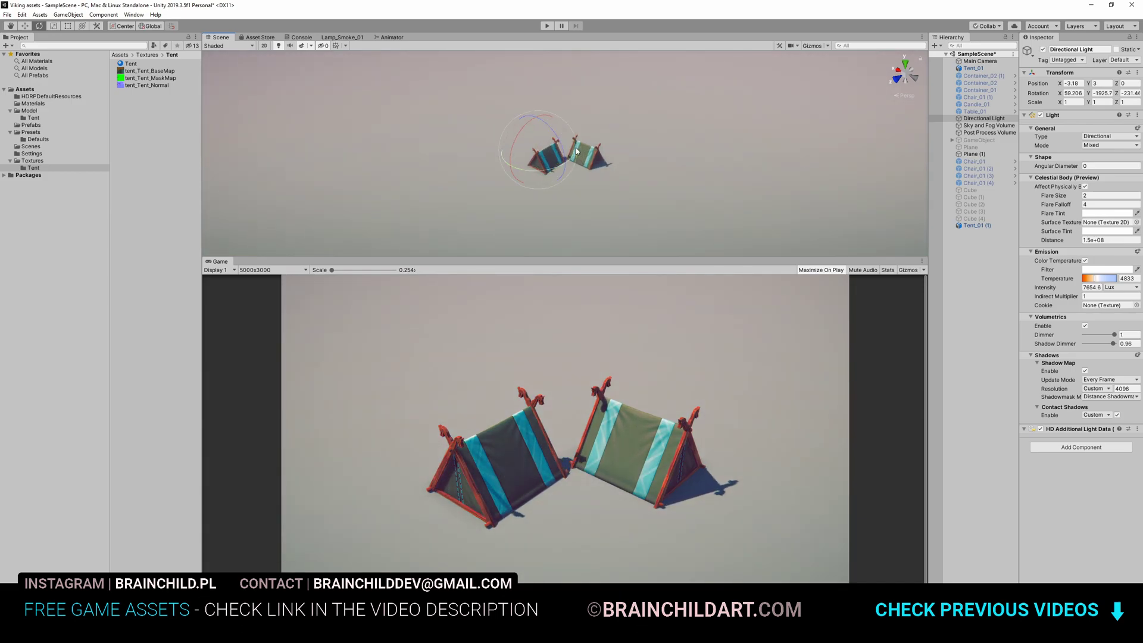
key(ctrl+s)
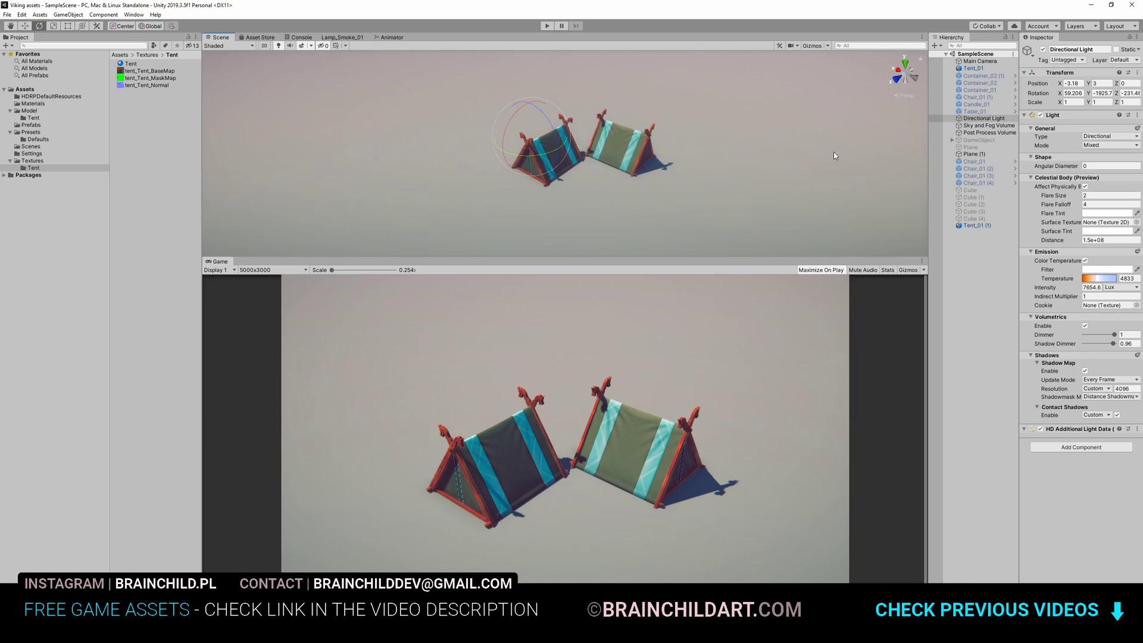
- Adjust the Lift colour in the Post Process Volume's Lift, Gamma, Gain settings
click(988, 132)
scroll(1094, 299, down, 3)
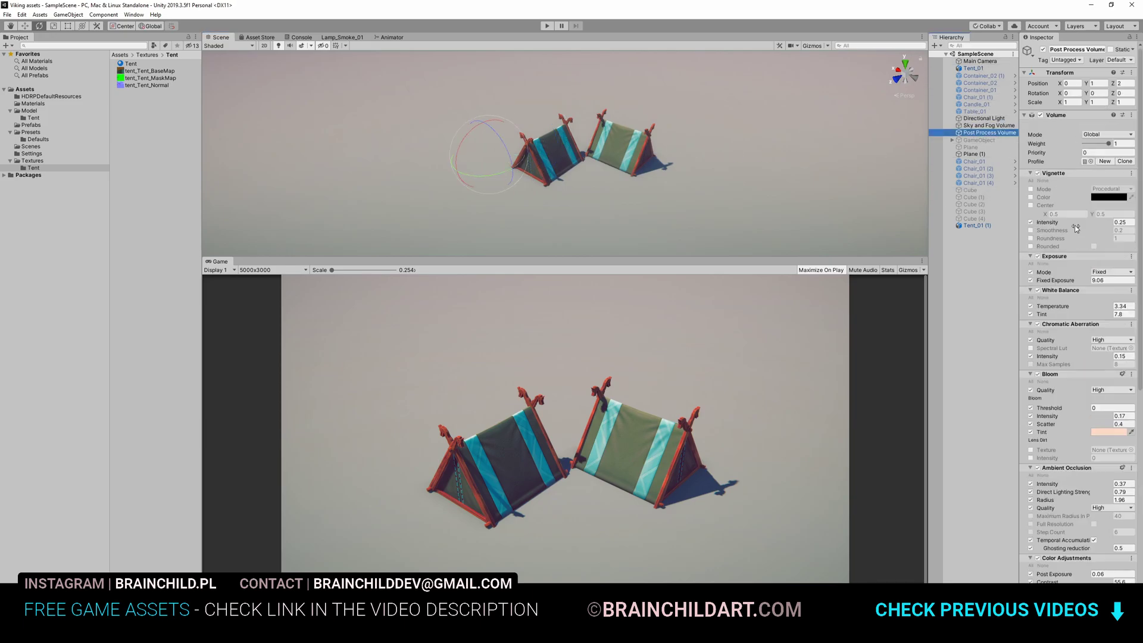
scroll(1063, 401, down, 3)
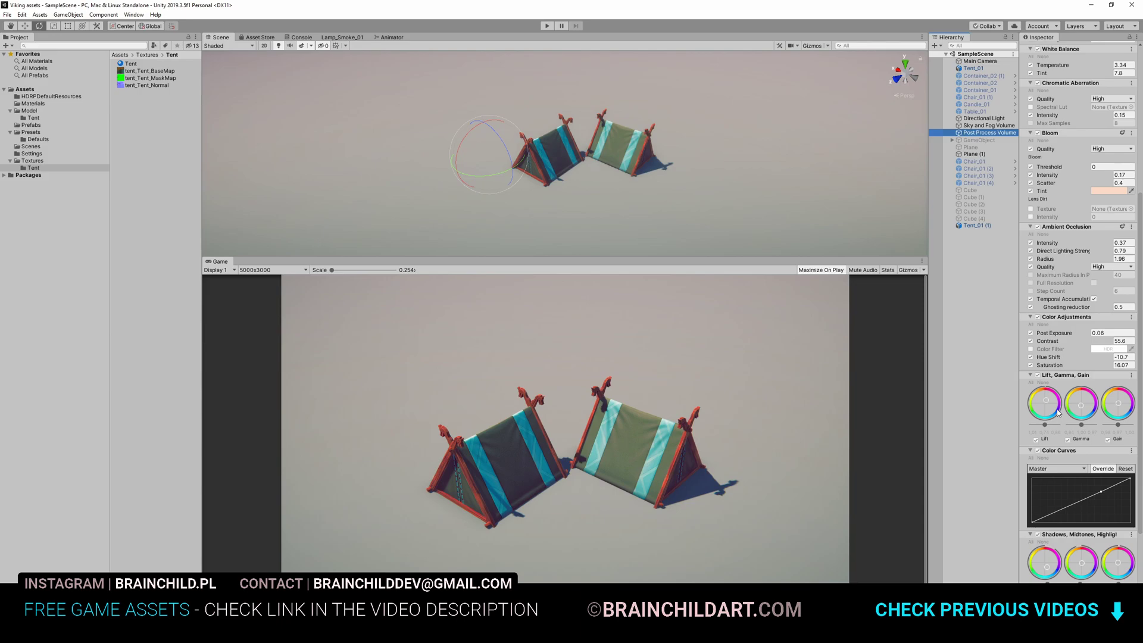
click(1048, 405)
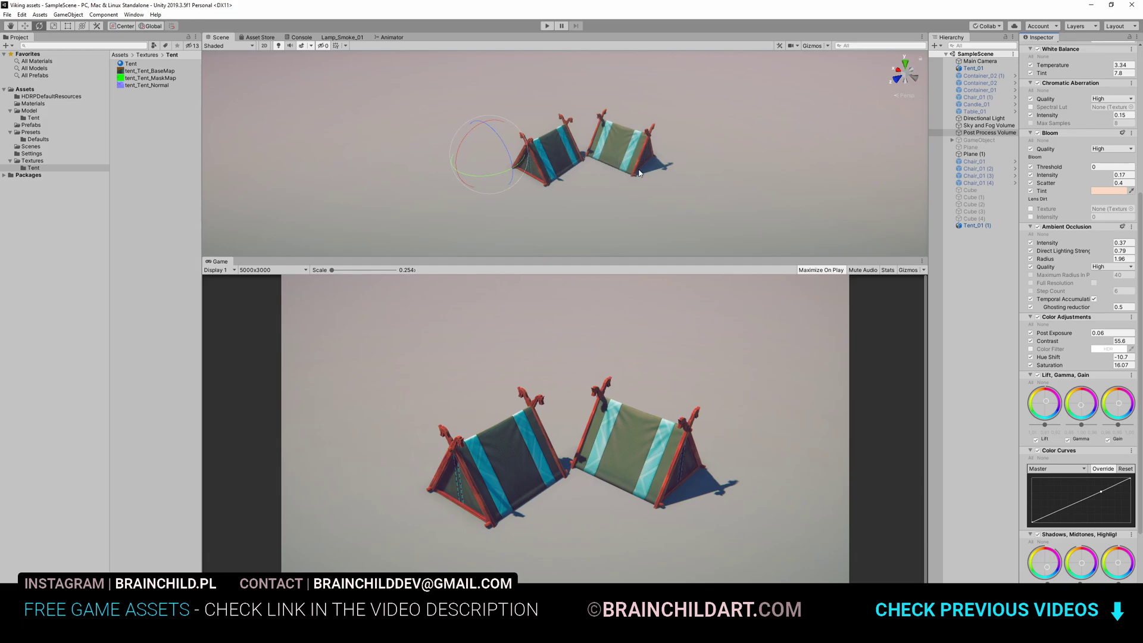
scroll(1065, 219, up, 2)
scroll(1091, 237, down, 5)
scroll(1087, 229, up, 7)
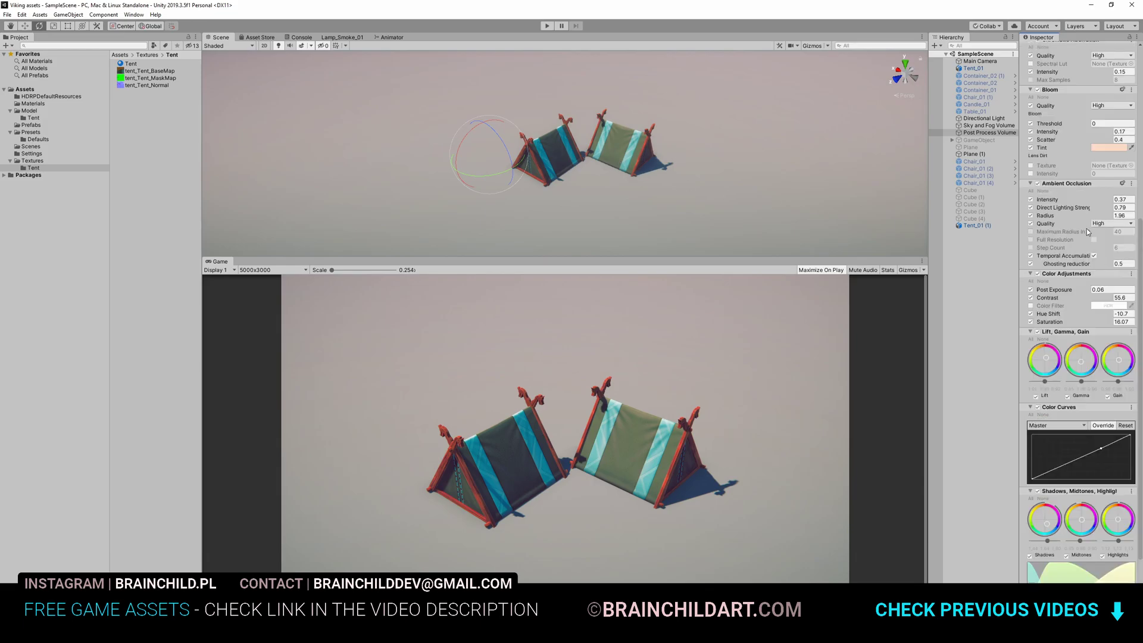
scroll(613, 155, up, 7)
- Adjust the smoothness and ambient occlusion remapping ranges of the first tent's Tent material
middle_drag(620, 146, 684, 169)
scroll(690, 166, up, 4)
alt+drag(691, 167, 641, 171)
middle_drag(641, 171, 635, 138)
scroll(635, 138, down, 7)
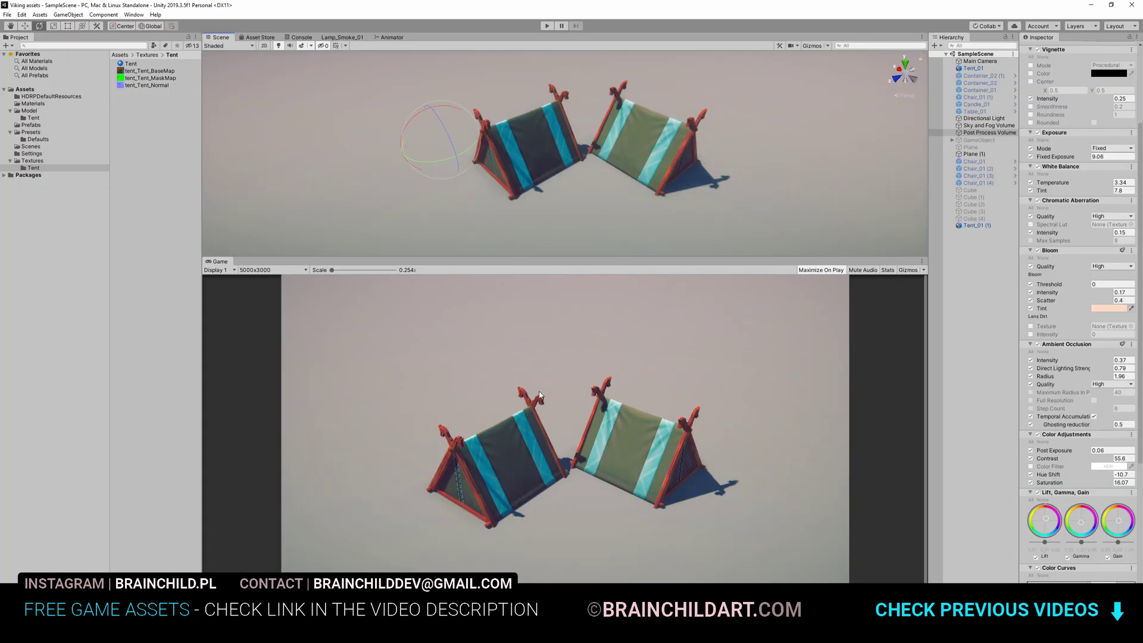
click(523, 156)
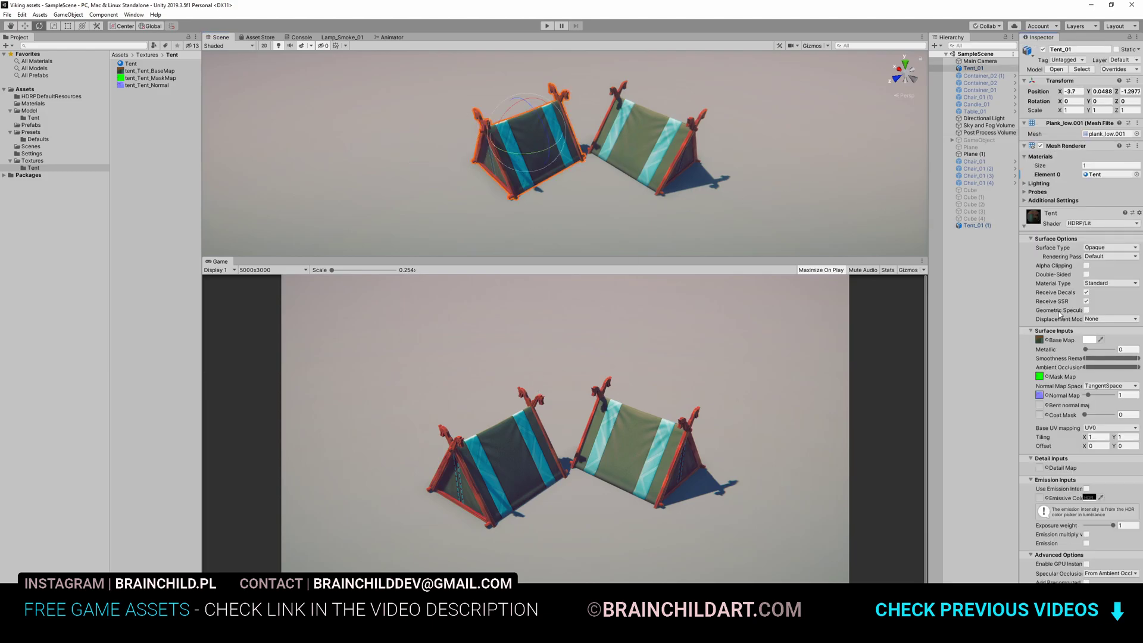
drag(1087, 357, 1106, 363)
drag(1107, 367, 1124, 371)
mouse_move(1116, 369)
mouse_down()
mouse_move(1137, 371)
mouse_move(1091, 397)
mouse_up()
- Set the Sky and Fog Volume's gradient sky to an orange-yellow top colour and an exposure of 10.97
click(988, 118)
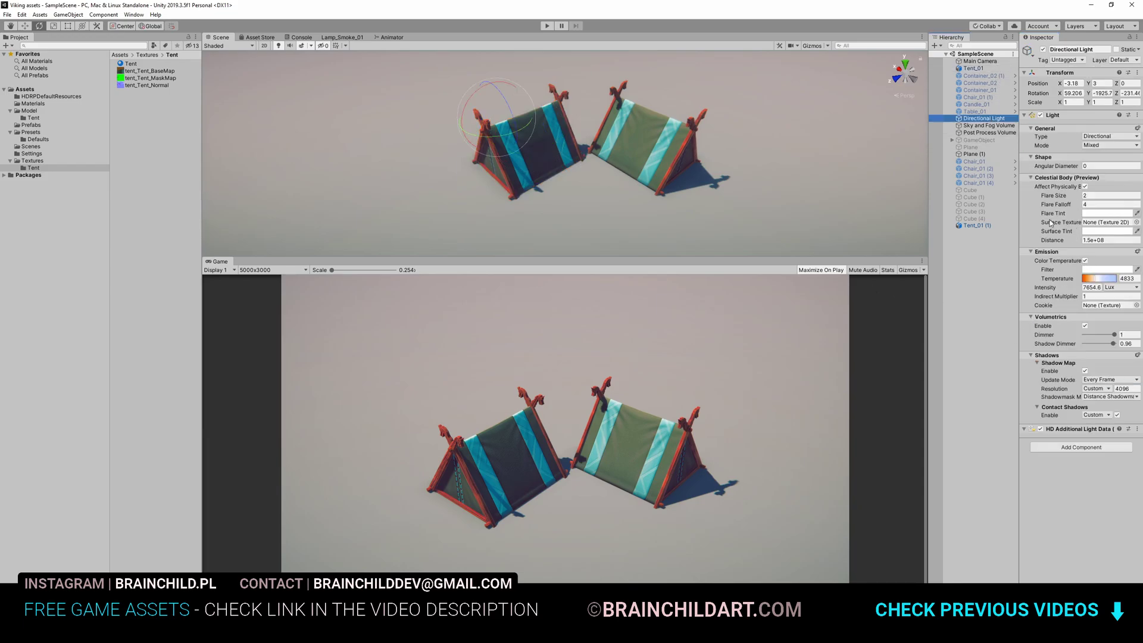
click(985, 126)
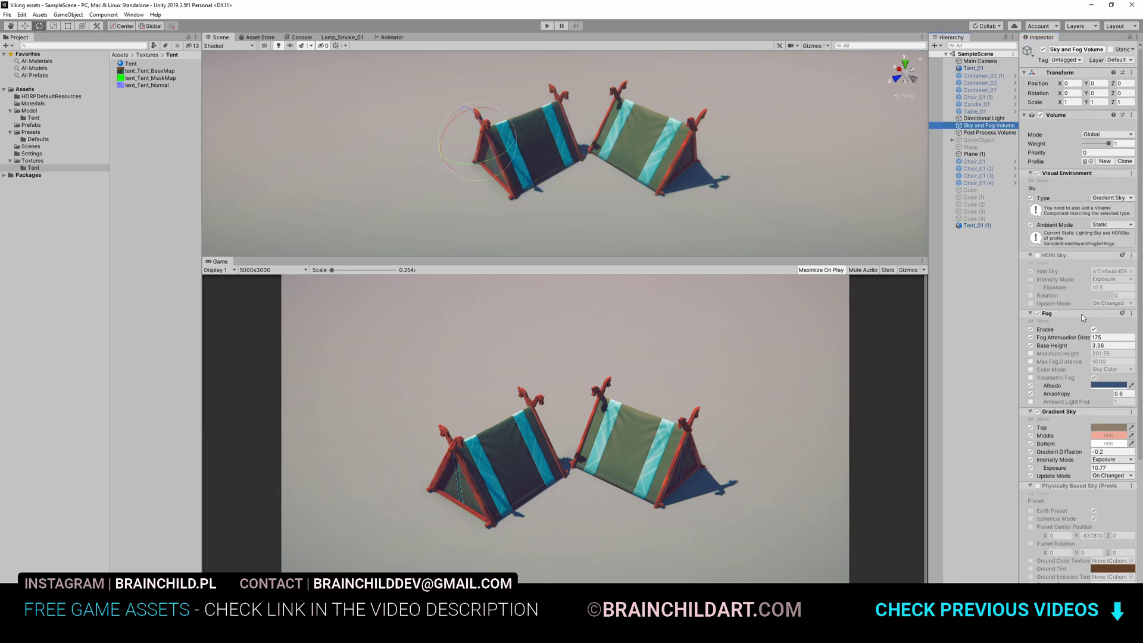
click(1108, 427)
mouse_move(862, 275)
mouse_down()
mouse_move(883, 226)
mouse_move(901, 227)
mouse_move(859, 259)
mouse_move(874, 250)
mouse_up()
click(1109, 435)
click(914, 197)
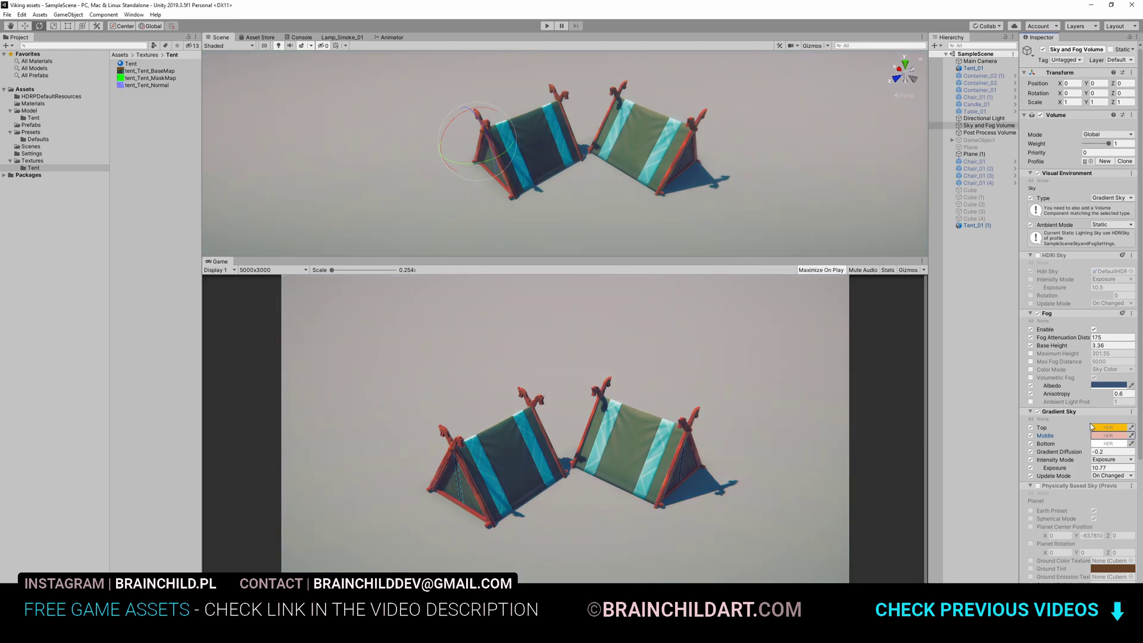
mouse_move(1063, 454)
mouse_down()
mouse_move(1079, 453)
mouse_move(1045, 454)
mouse_move(1060, 445)
mouse_move(1069, 474)
mouse_up()
- Set the Post Process Volume's fixed exposure to 8.86 and its white balance temperature to -1.26
click(994, 133)
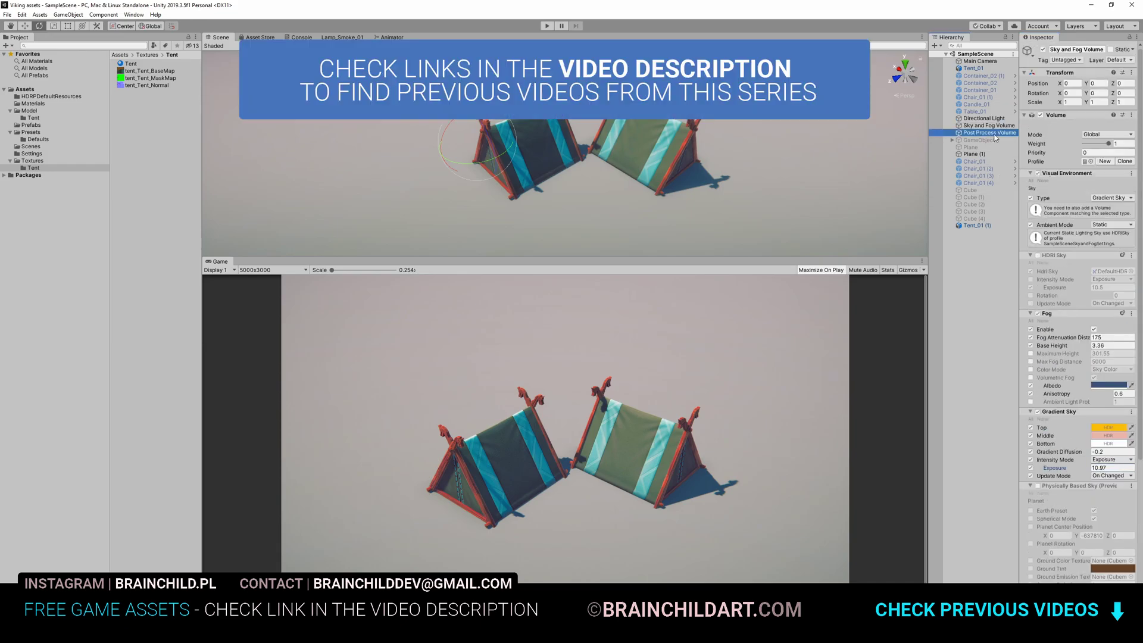
drag(1062, 280, 1062, 280)
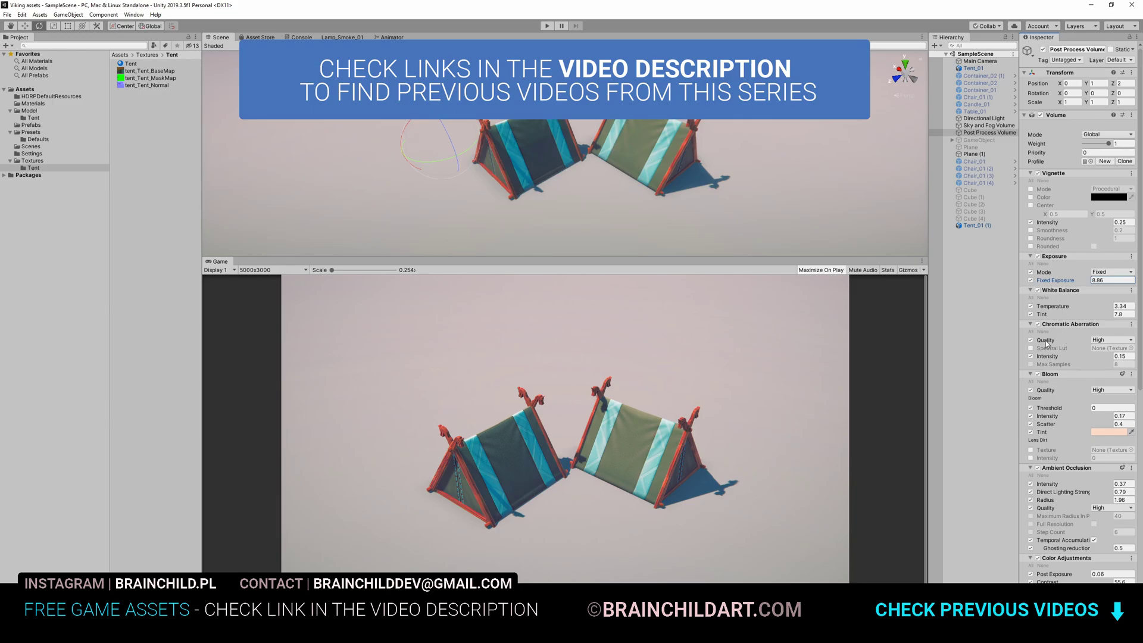
drag(1065, 309, 117, 328)
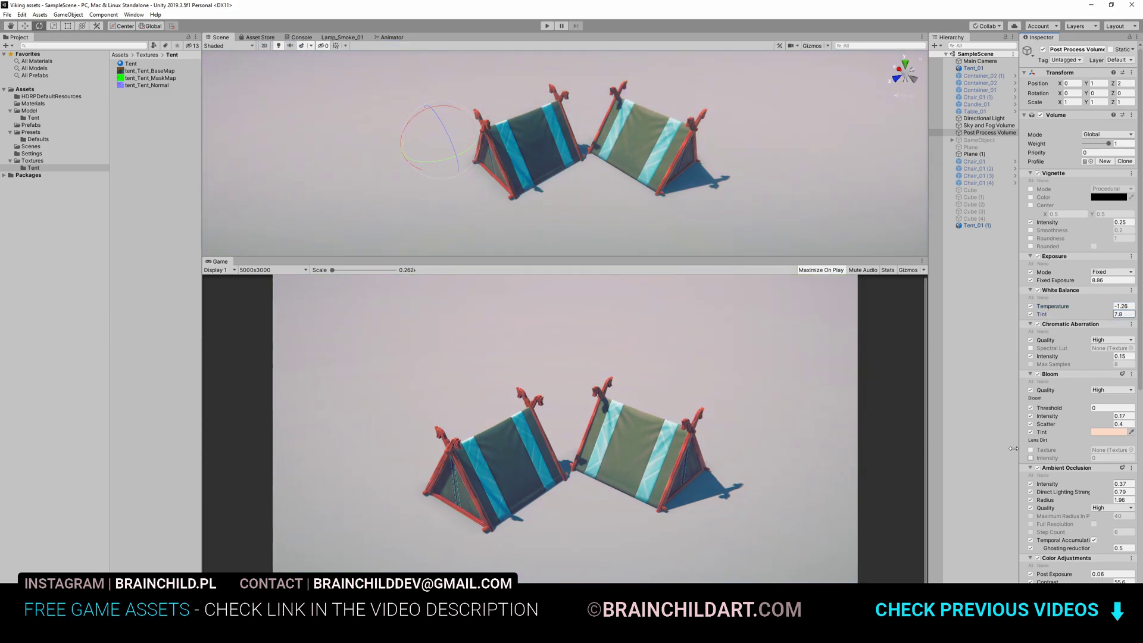
- Set the Post Process Volume's hue shift to -6.46, saturation to 1.07 and ambient occlusion intensity to 0.7
scroll(1069, 436, down, 5)
drag(1051, 441, 985, 453)
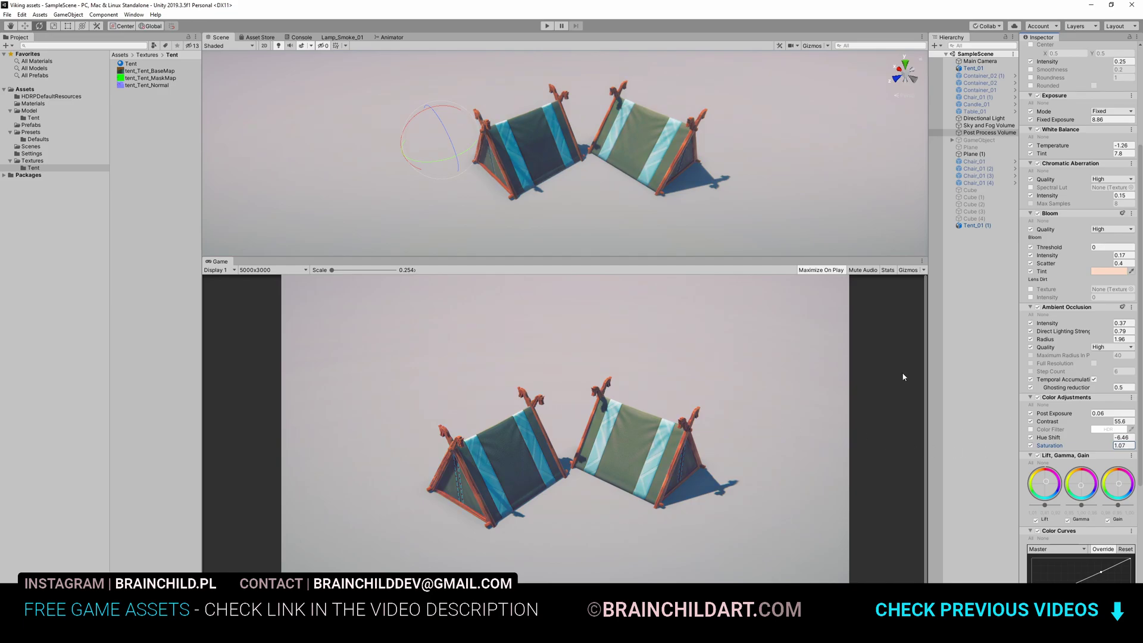
mouse_move(1046, 326)
mouse_down()
mouse_move(1072, 326)
mouse_move(1052, 326)
mouse_up()
- Darken the Floor material's base colour to a deep green with RGB 22, 32, 30
click(863, 205)
click(1089, 352)
click(868, 287)
click(858, 291)
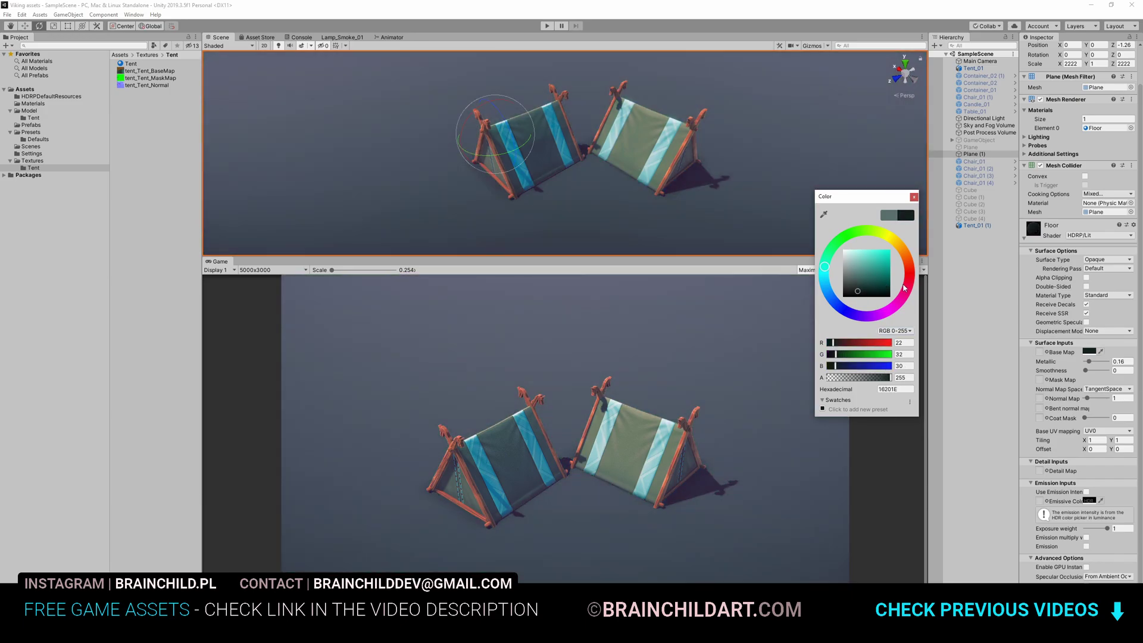
- Set the Floor material's metallic to 0.38 and smoothness to 0.39, and make its base colour a more neutral dark grey
drag(1089, 361, 1096, 372)
click(1089, 351)
click(854, 288)
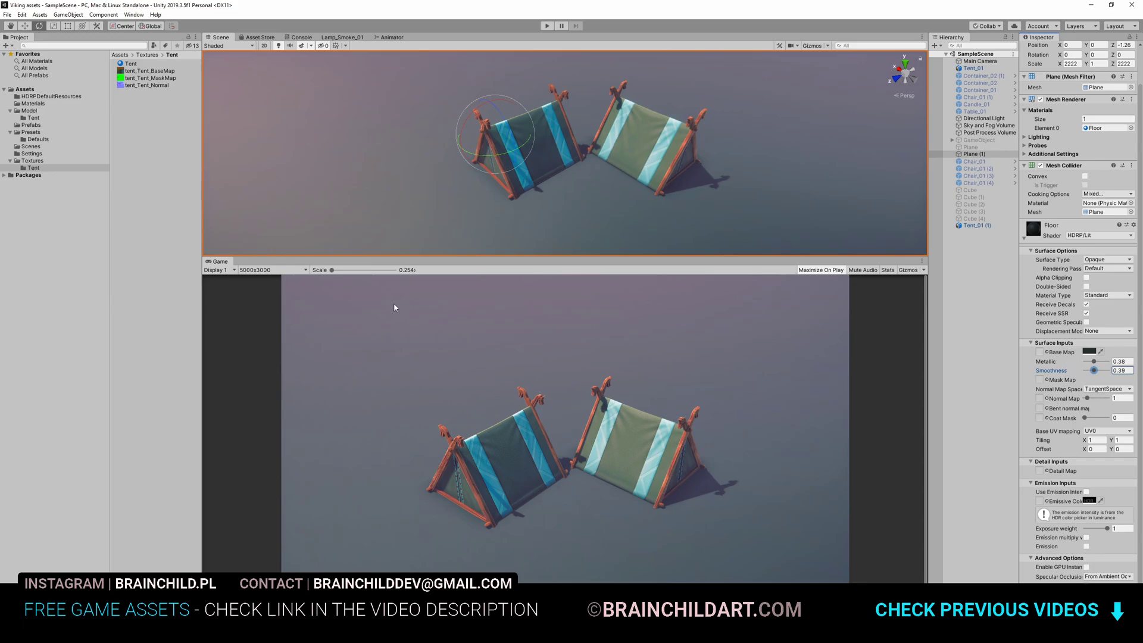
- Adjust the Shadows colour and level in the Post Process Volume's Shadows, Midtones, Highlights settings
scroll(603, 217, down, 1)
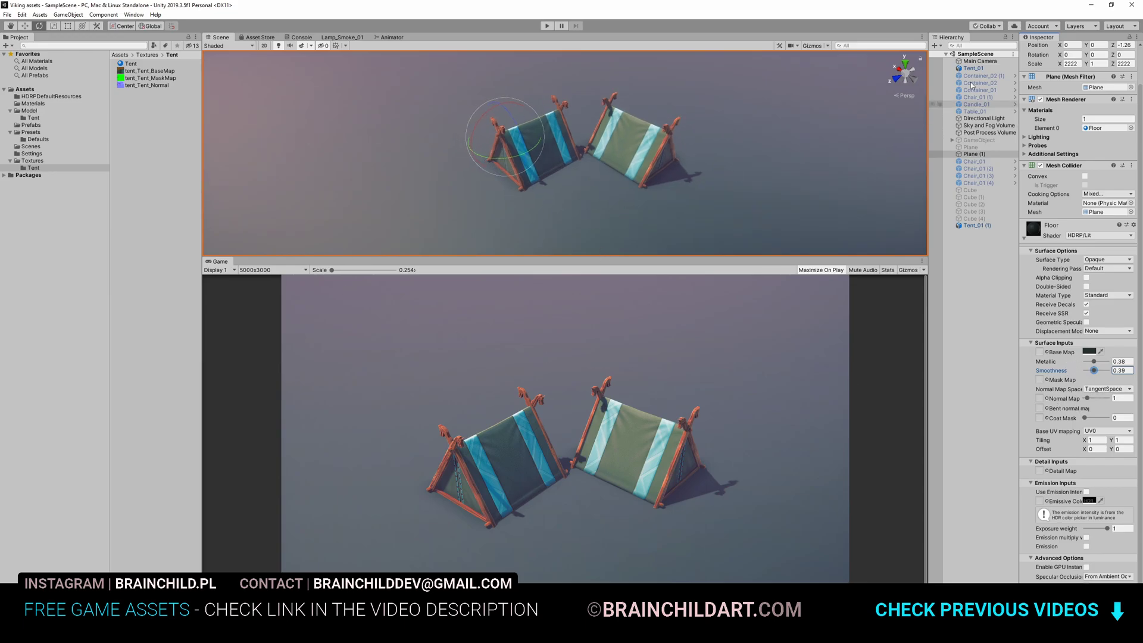
click(989, 132)
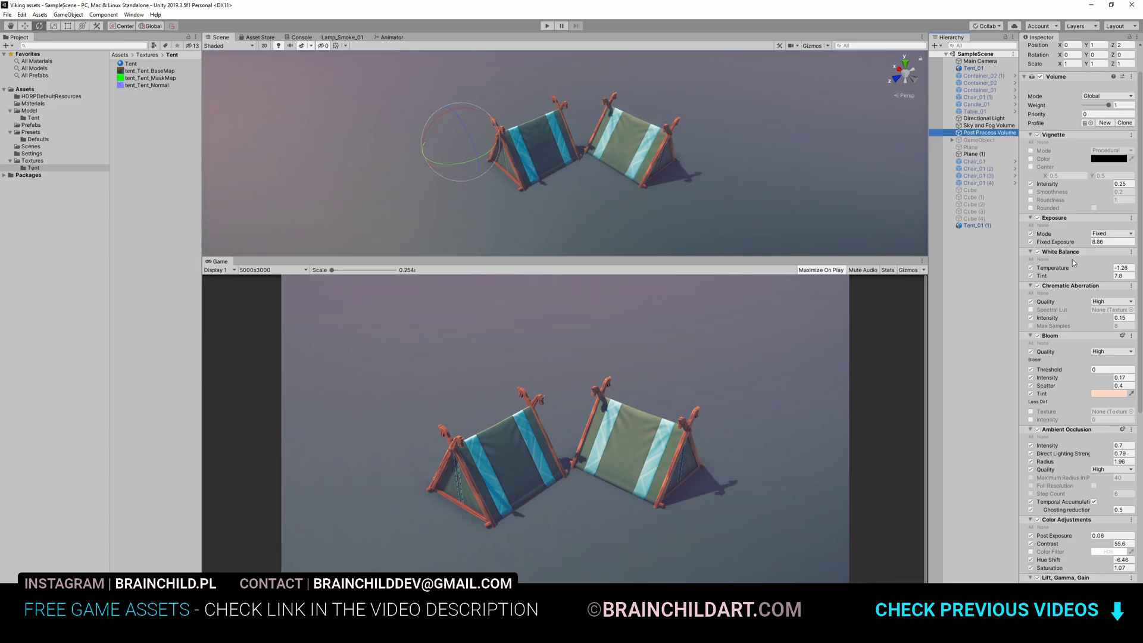
scroll(1075, 298, down, 9)
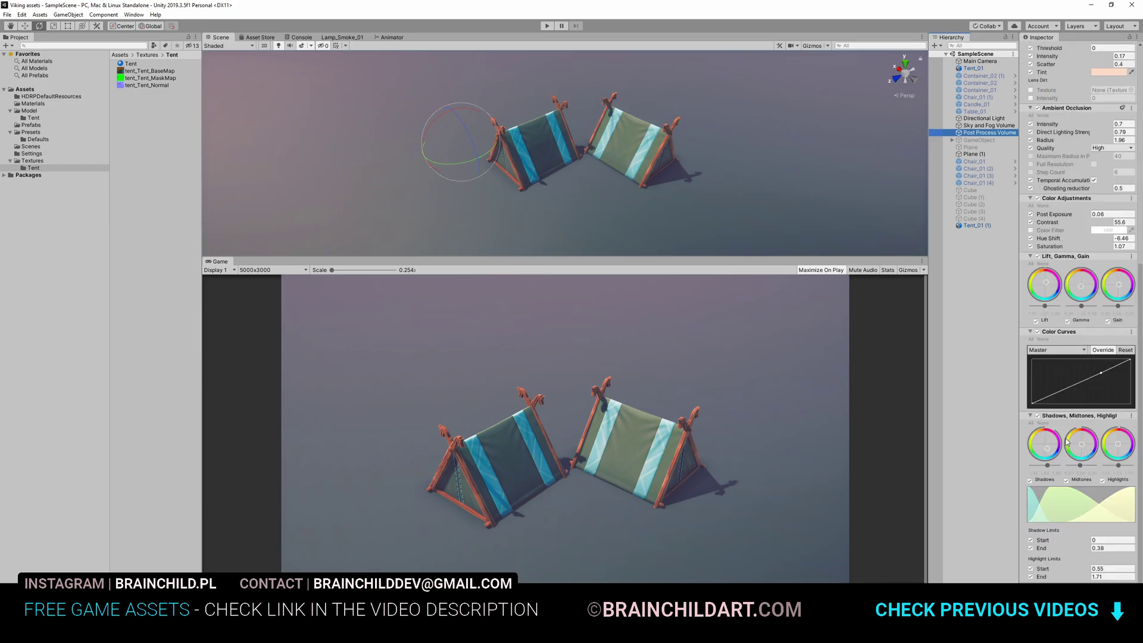
drag(1048, 448, 1047, 466)
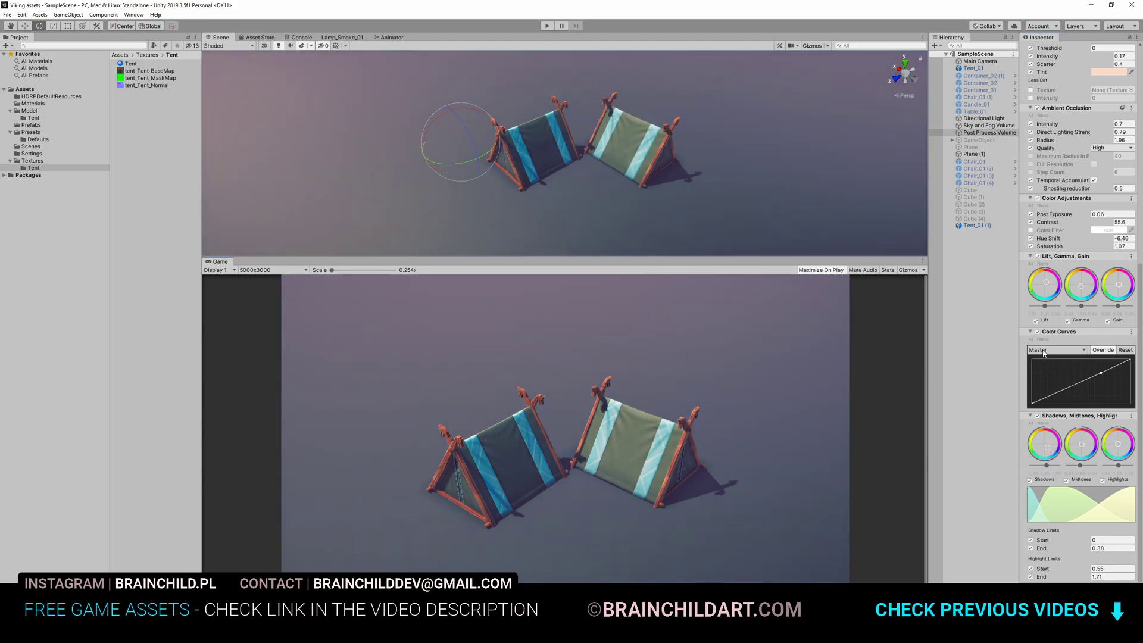
- Set the Post Process Volume's contrast to 73.3 and undo the other trial colour adjustments
drag(1049, 224, 625, 319)
key(ctrl+z)
drag(1051, 224, 1116, 253)
key(ctrl+z)
key(ctrl+z)
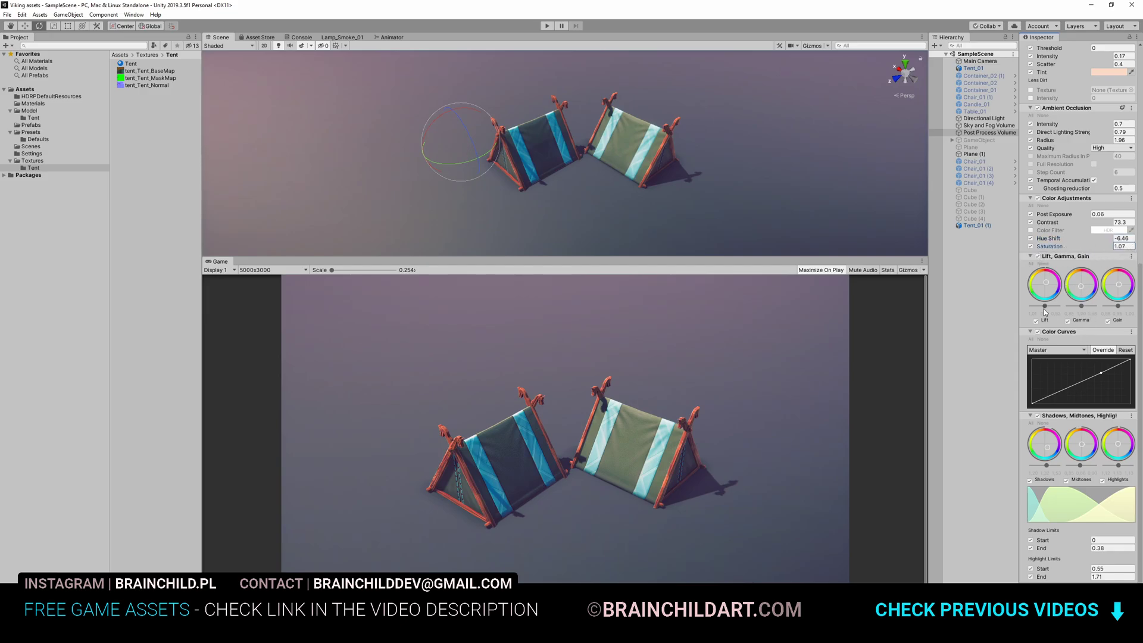
- Set the Post Process Volume's fixed exposure to 8.86 and vignette intensity to 0.27
scroll(1070, 368, down, 1)
scroll(1070, 367, up, 10)
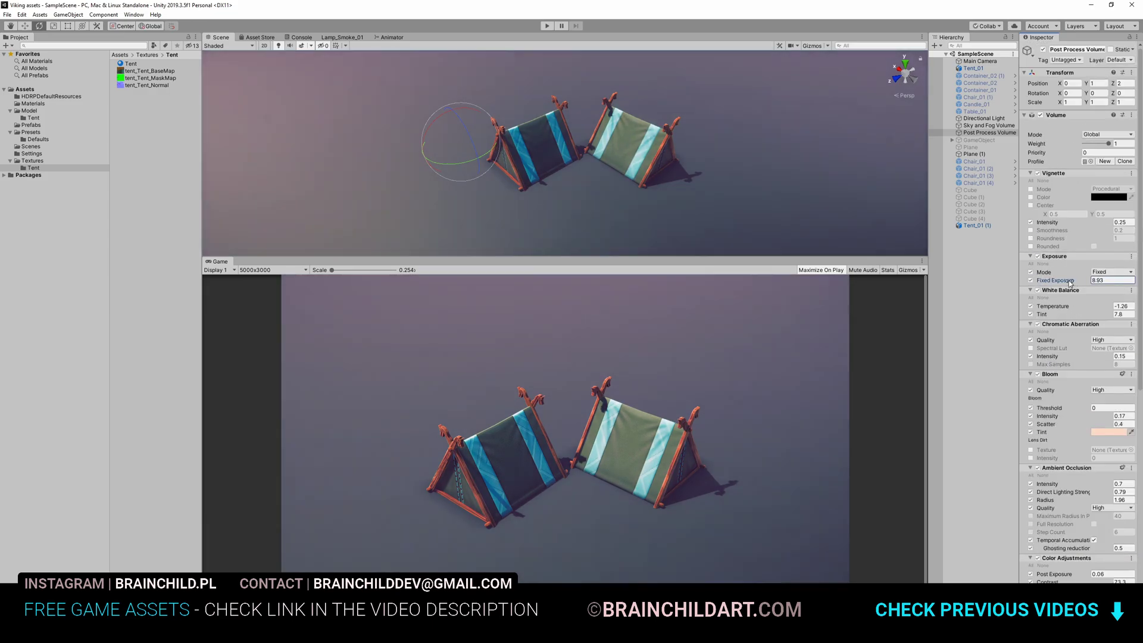
drag(1070, 284, 1066, 283)
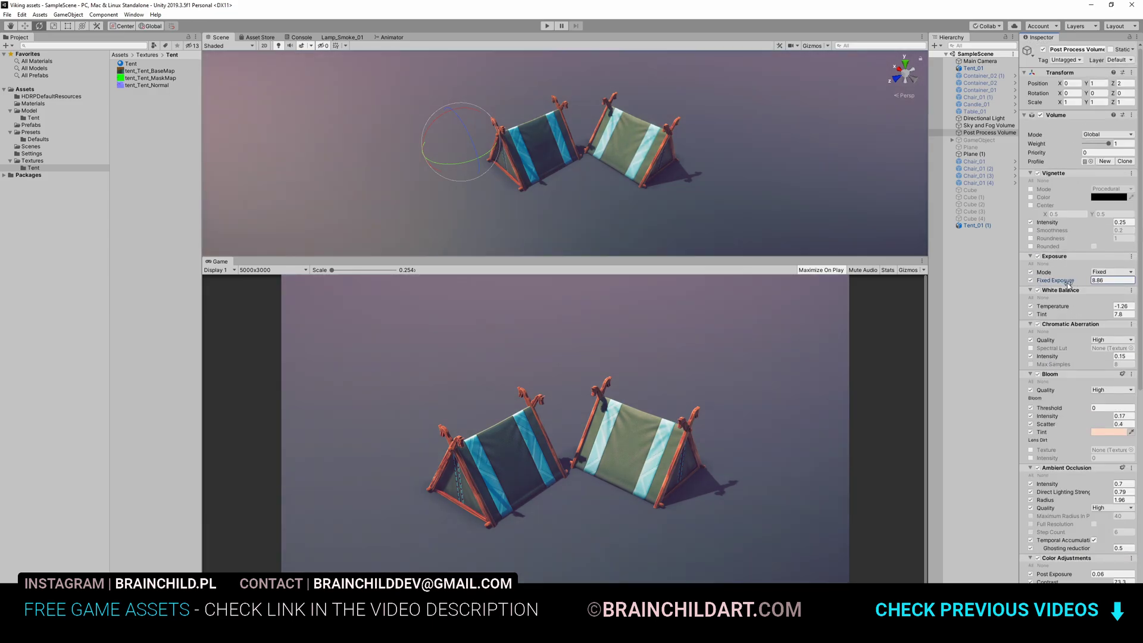
mouse_move(1051, 223)
mouse_down()
mouse_move(1096, 223)
mouse_move(1060, 225)
mouse_up()
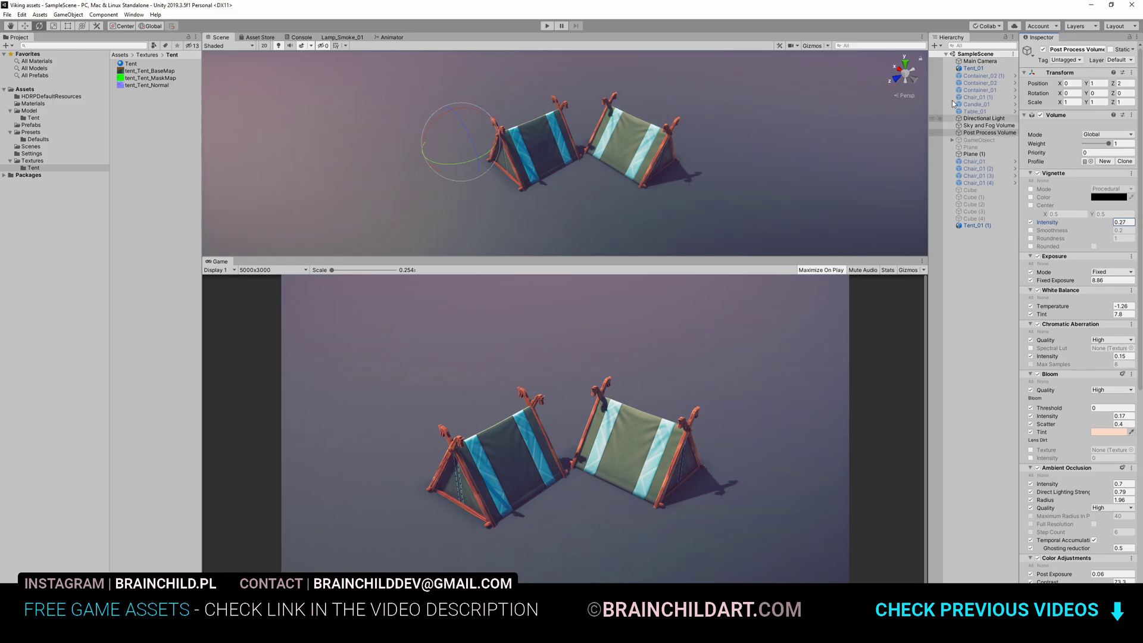
- Move the main camera to X -19.26 and Z 11.97 to reframe the tents, and start play mode
click(978, 61)
scroll(644, 170, down, 3)
key(w)
mouse_move(528, 150)
mouse_down()
mouse_move(512, 183)
mouse_move(522, 154)
mouse_up()
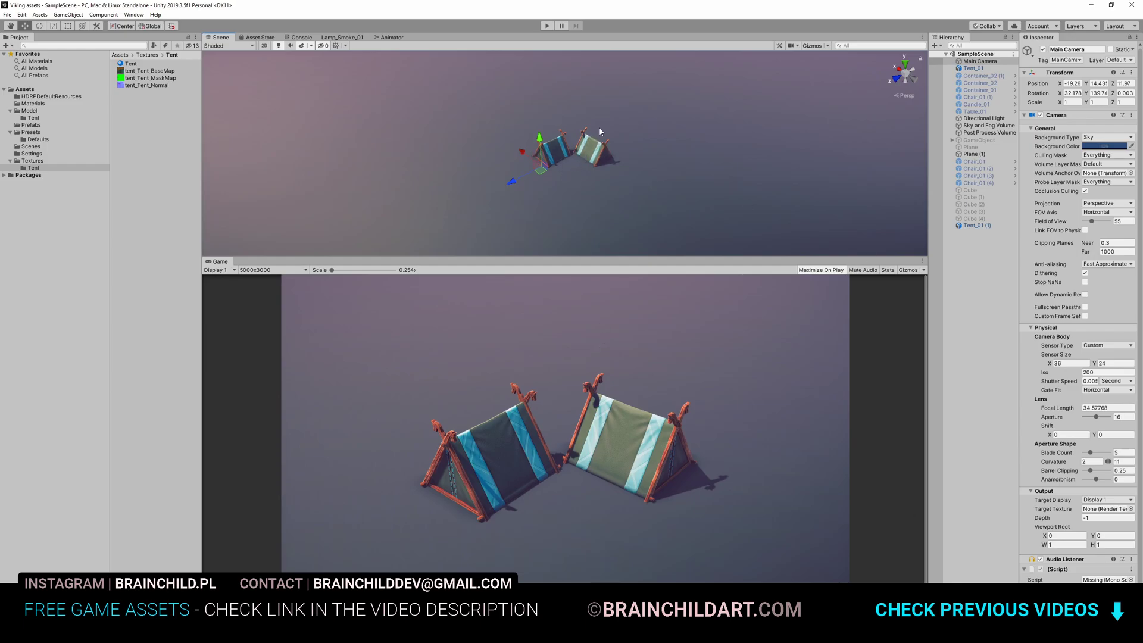
key(ctrl+p)
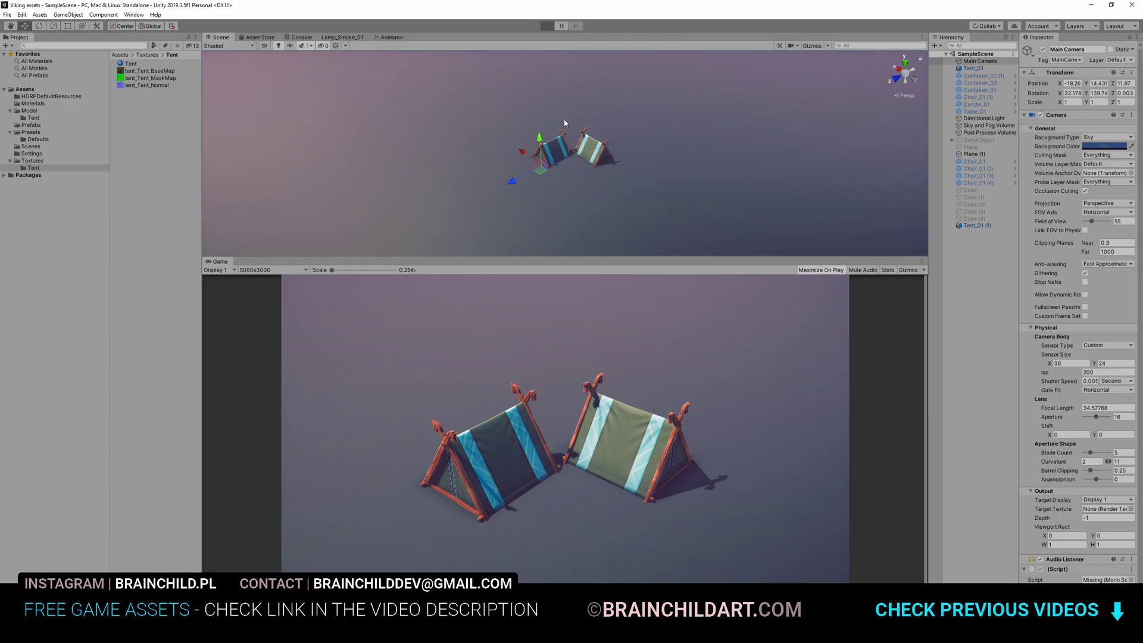